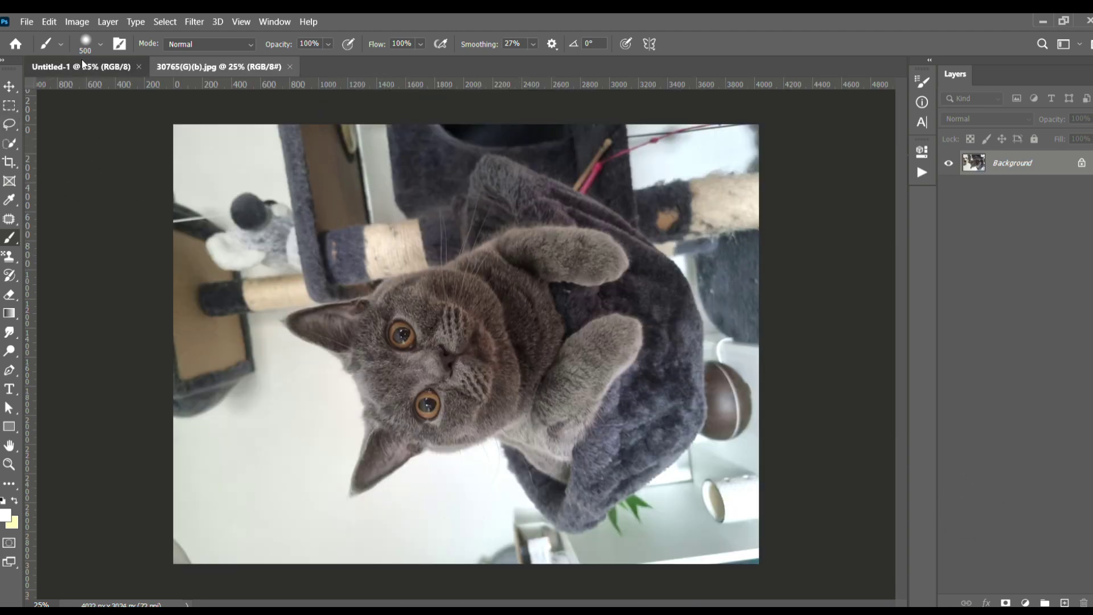
- Add a black solid colour fill layer to the blank Untitled-1 document
{"action": "left_click", "coordinate": [81, 66]}
{"action": "left_click", "coordinate": [1025, 603]}
{"action": "left_click", "coordinate": [982, 354]}
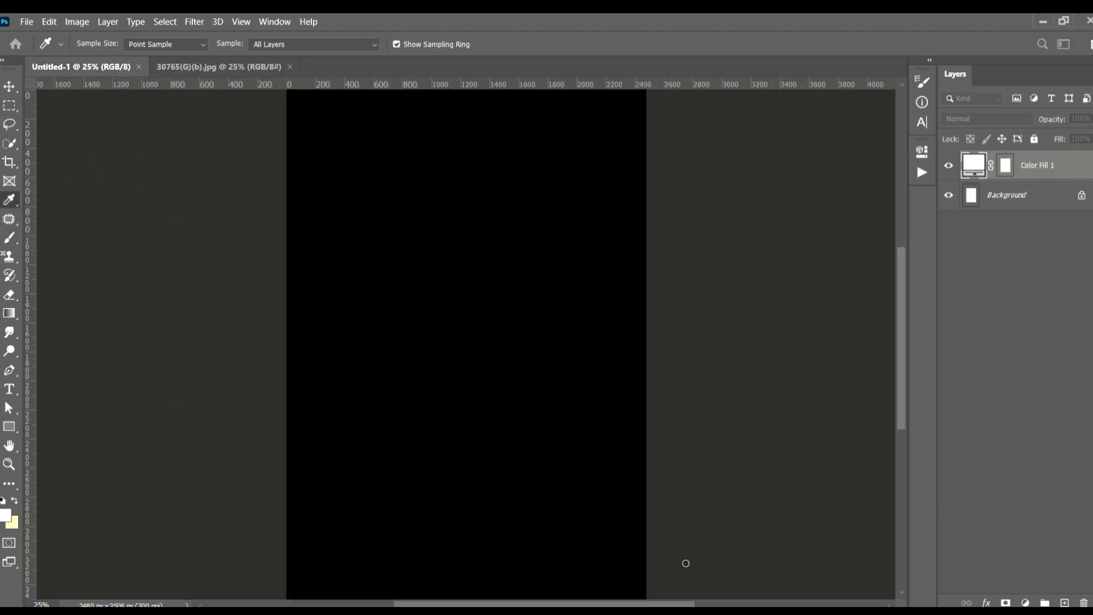
{"action": "key", "text": "Return"}
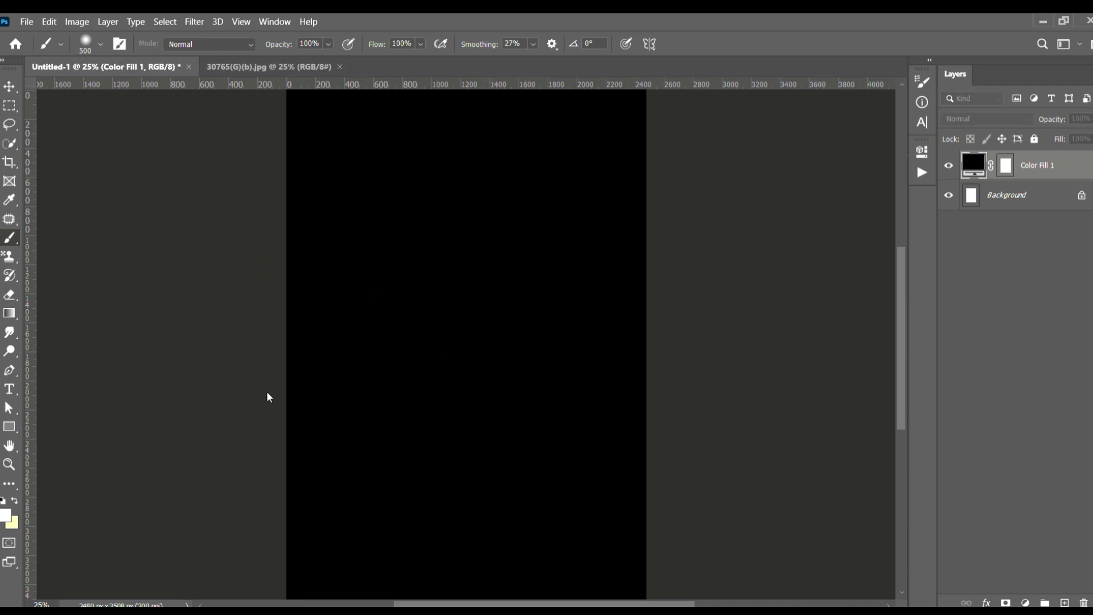
- Drag the cat photo into the black document as a new layer
{"action": "left_click", "coordinate": [285, 67]}
{"action": "left_click", "coordinate": [9, 86]}
{"action": "mouse_move", "coordinate": [152, 135]}
{"action": "left_mouse_down"}
{"action": "mouse_move", "coordinate": [112, 63]}
{"action": "mouse_move", "coordinate": [467, 341]}
{"action": "left_mouse_up"}
- Rotate the cat upright, shrink it, tilt it slightly clockwise and move it lower
{"action": "key", "text": "ctrl+t"}
{"action": "mouse_move", "coordinate": [719, 201]}
{"action": "left_mouse_down"}
{"action": "mouse_move", "coordinate": [490, 433]}
{"action": "mouse_move", "coordinate": [509, 433]}
{"action": "left_mouse_up"}
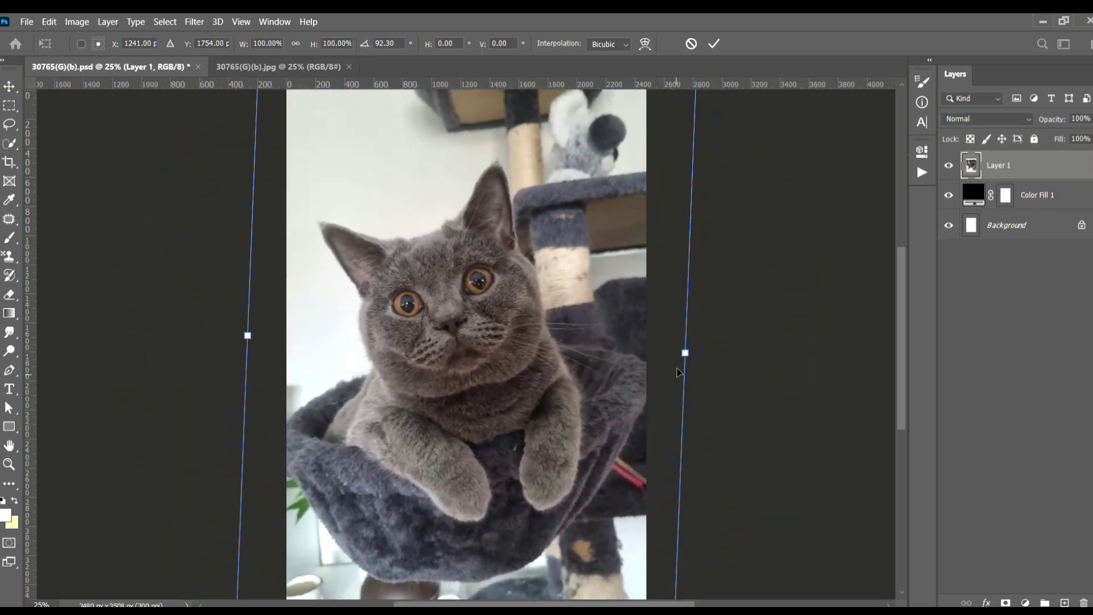
{"action": "left_click_drag", "start_coordinate": [680, 373], "coordinate": [606, 369]}
{"action": "key", "text": "ctrl+minus"}
{"action": "left_click_drag", "start_coordinate": [545, 322], "coordinate": [545, 363]}
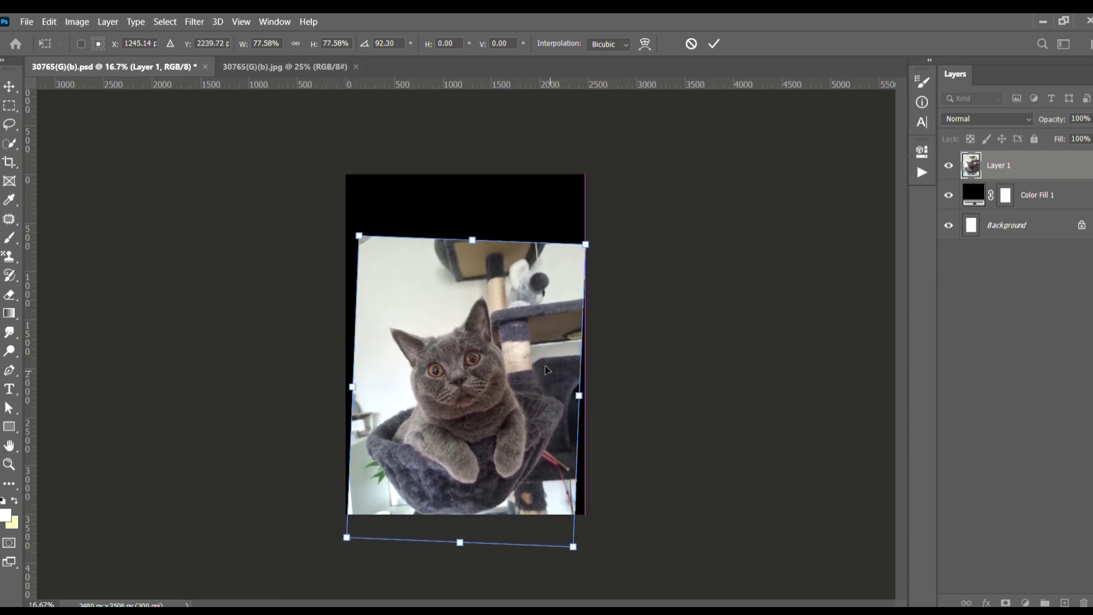
{"action": "mouse_move", "coordinate": [647, 310]}
{"action": "left_mouse_down"}
{"action": "mouse_move", "coordinate": [680, 324]}
{"action": "mouse_move", "coordinate": [683, 344]}
{"action": "left_mouse_up"}
{"action": "left_click_drag", "start_coordinate": [563, 344], "coordinate": [558, 349]}
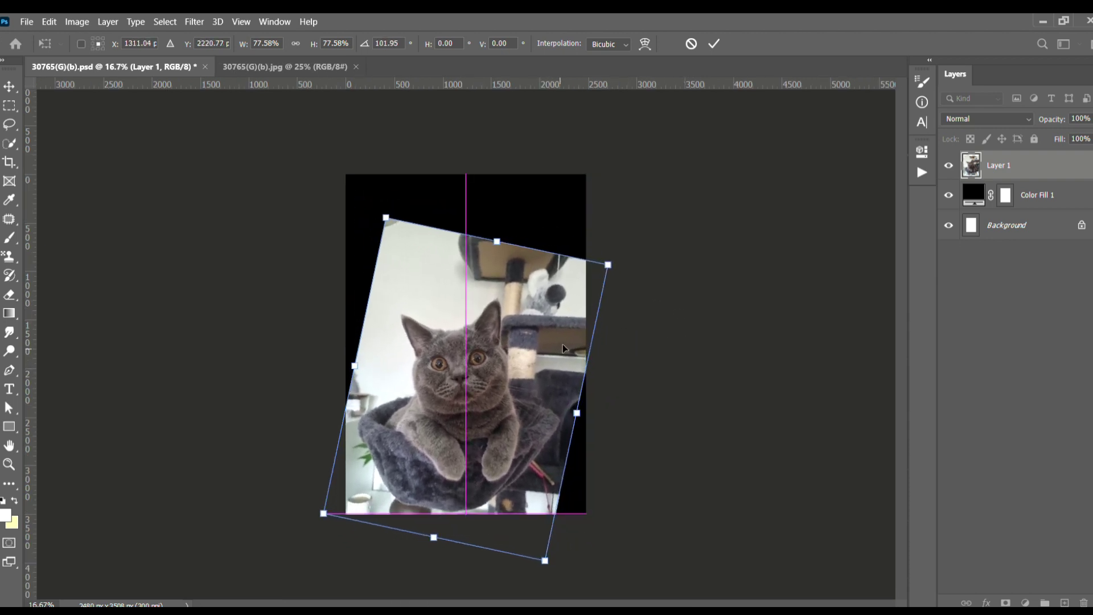
{"action": "key", "text": "Return"}
{"action": "key", "text": "ctrl+plus"}
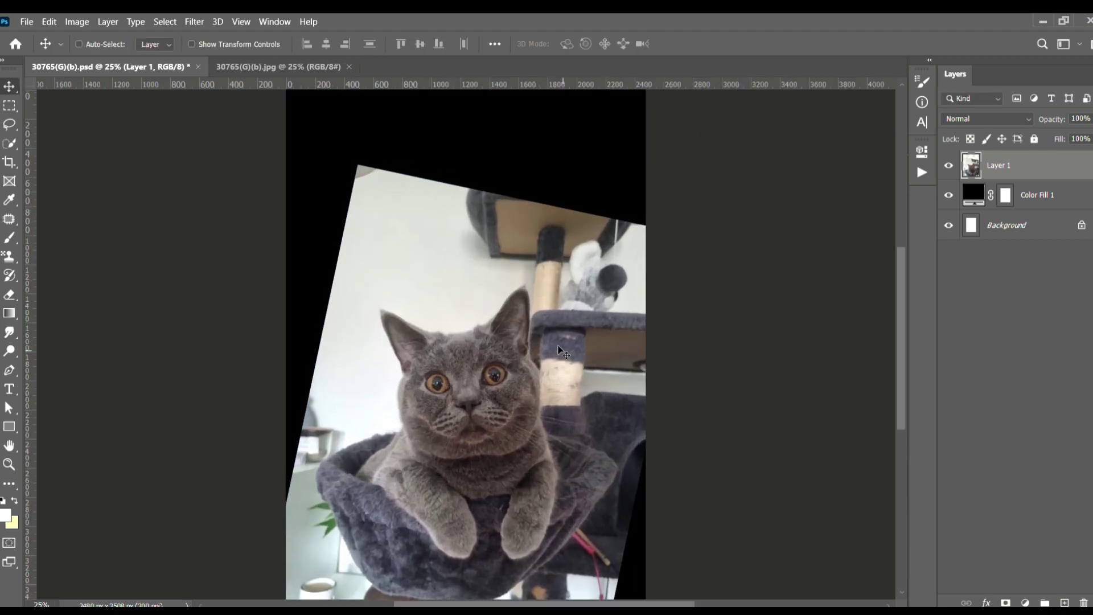
{"action": "key", "text": "ctrl+minus"}
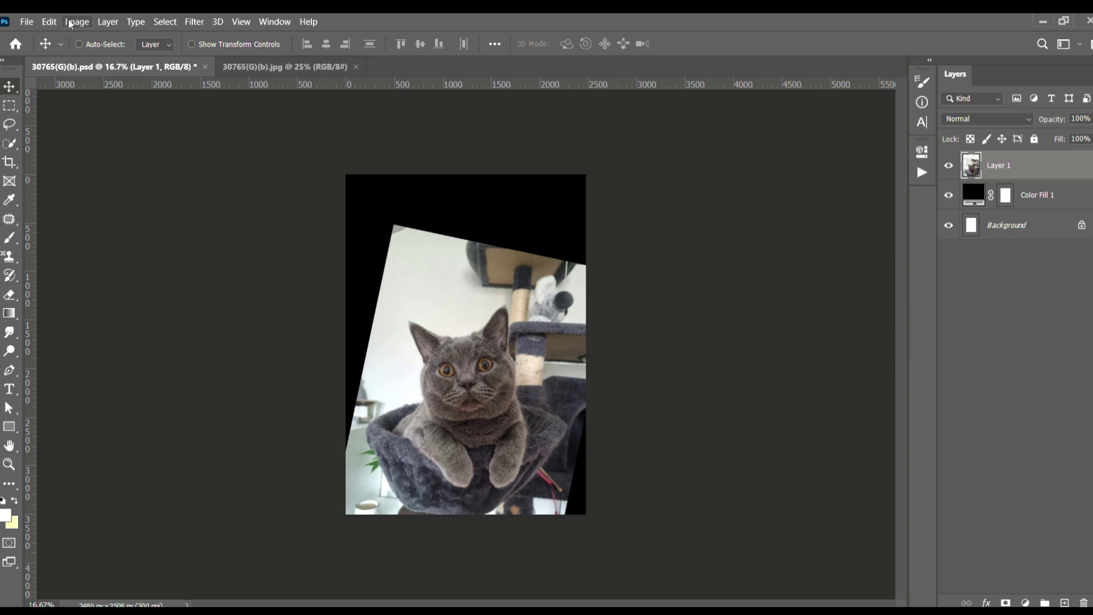
- Quick-select the cat and bed, copy them to a new layer, and hide Layer 1
{"action": "key", "text": "ctrl+plus"}
{"action": "key", "text": "ctrl+plus"}
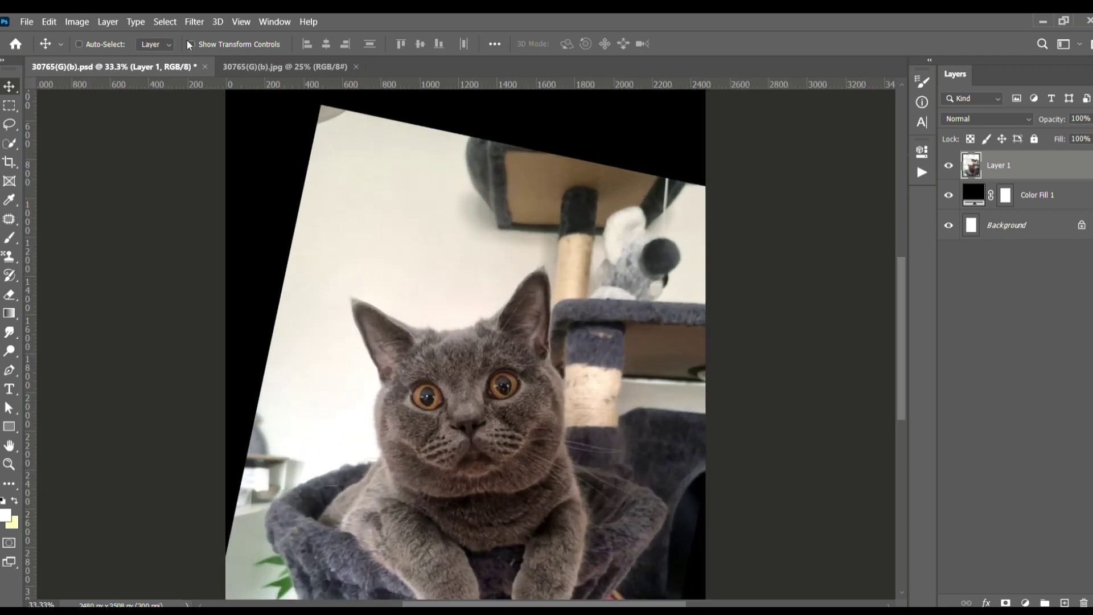
{"action": "scroll", "coordinate": [455, 341], "scroll_direction": "down", "scroll_amount": 3}
{"action": "key", "text": "w"}
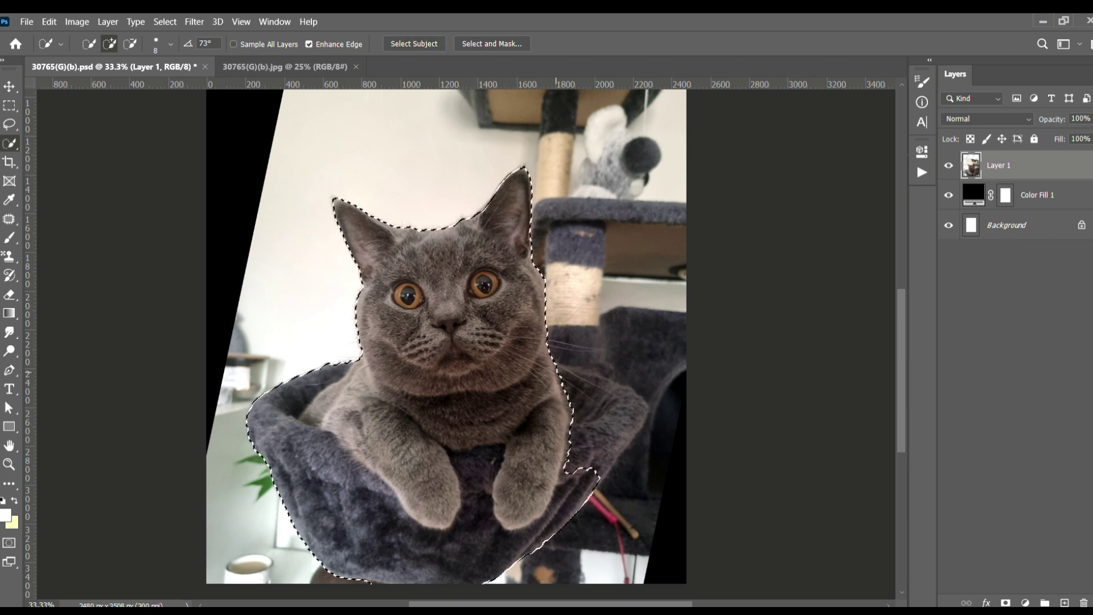
{"action": "left_click_drag", "start_coordinate": [612, 392], "coordinate": [598, 472]}
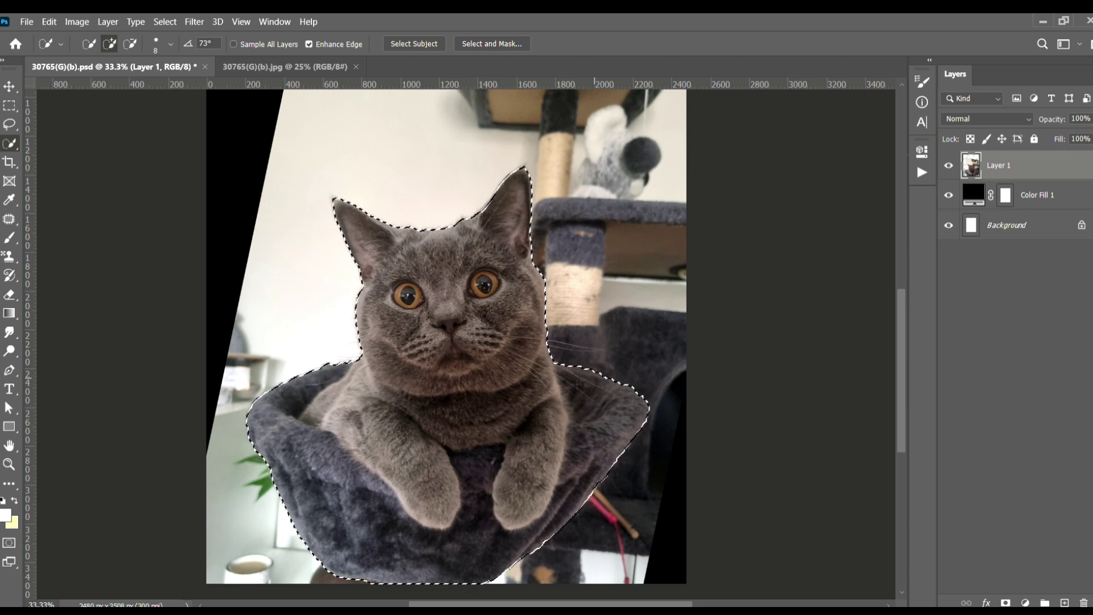
{"action": "left_click_drag", "start_coordinate": [421, 421], "coordinate": [456, 353]}
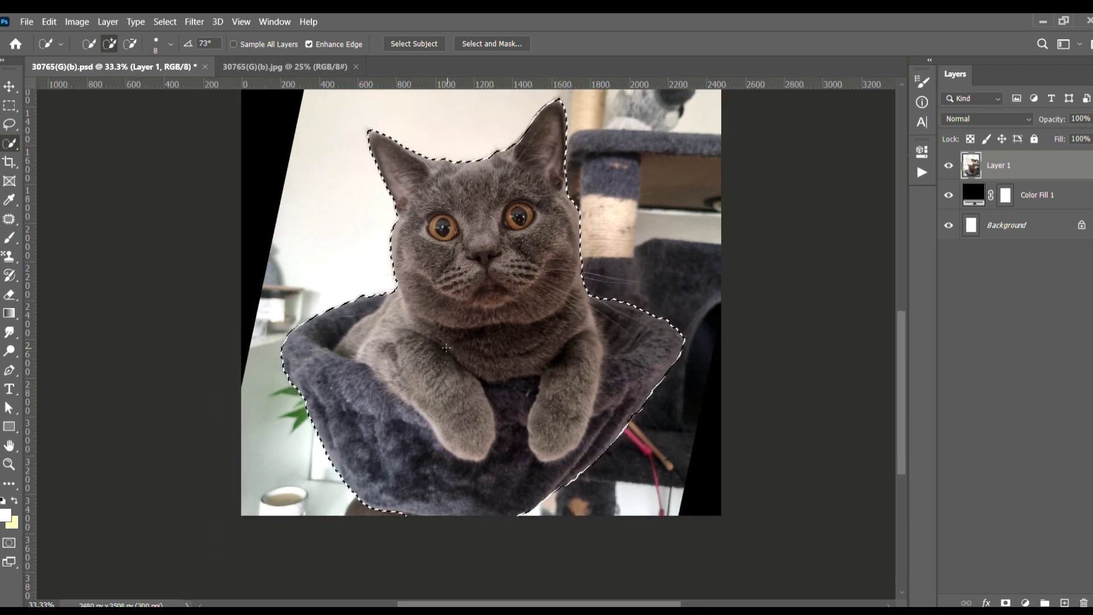
{"action": "key", "text": "ctrl+j"}
{"action": "left_click", "coordinate": [948, 196]}
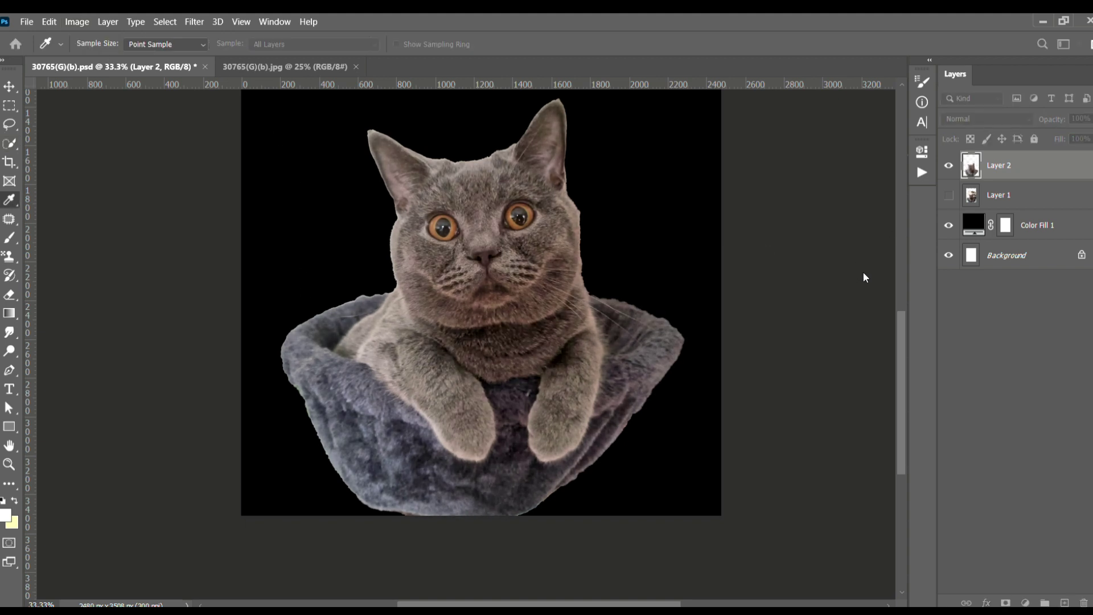
- Lasso the right wing in png.png and copy it onto its own layer
{"action": "key", "text": "w"}
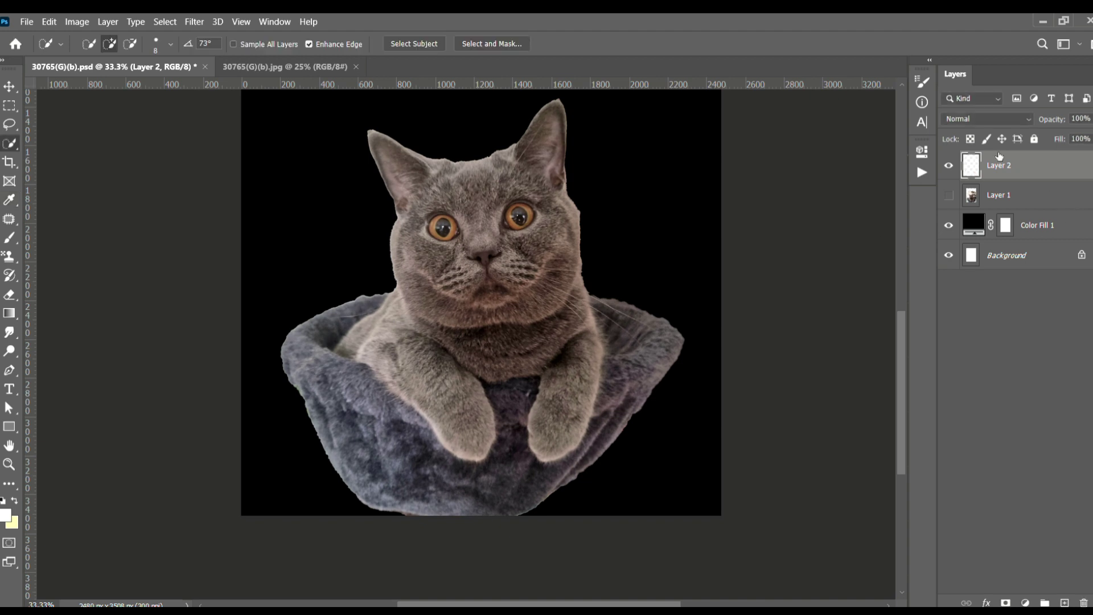
{"action": "key", "text": "ctrl+minus"}
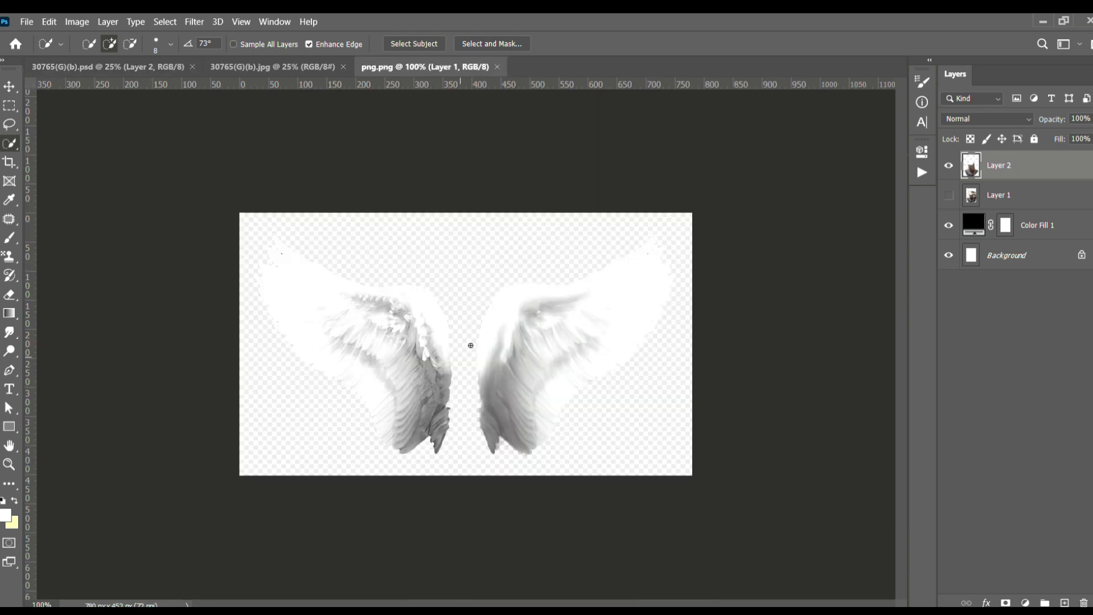
{"action": "key", "text": "l"}
{"action": "left_click_drag", "start_coordinate": [472, 297], "coordinate": [473, 313]}
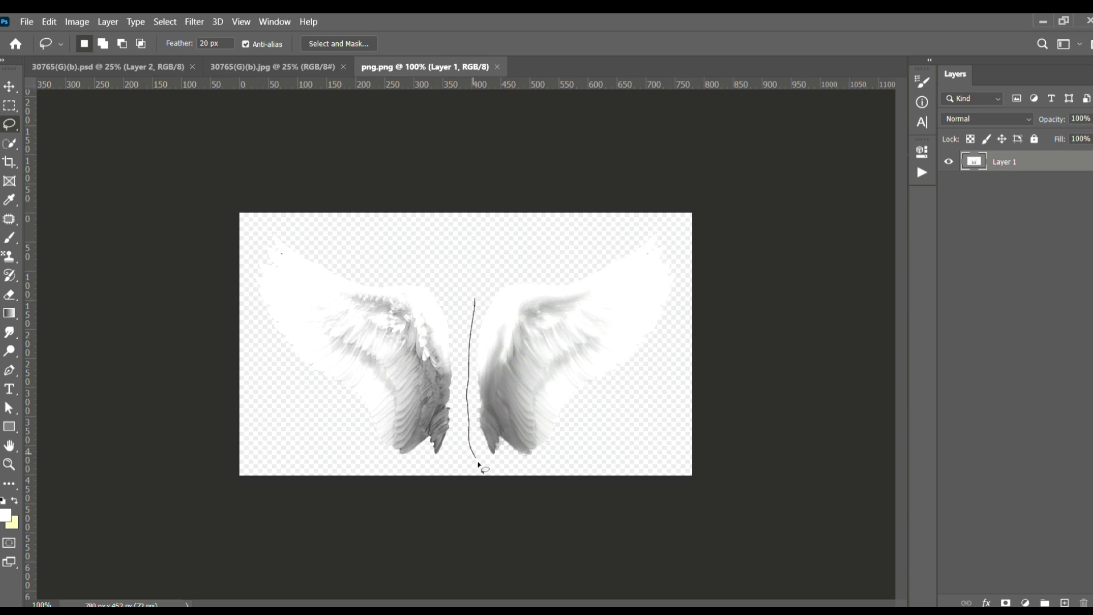
{"action": "key", "text": "ctrl+j"}
- Drag the wing into the cat composition and place Layer 3 below the cat layer
{"action": "key", "text": "v"}
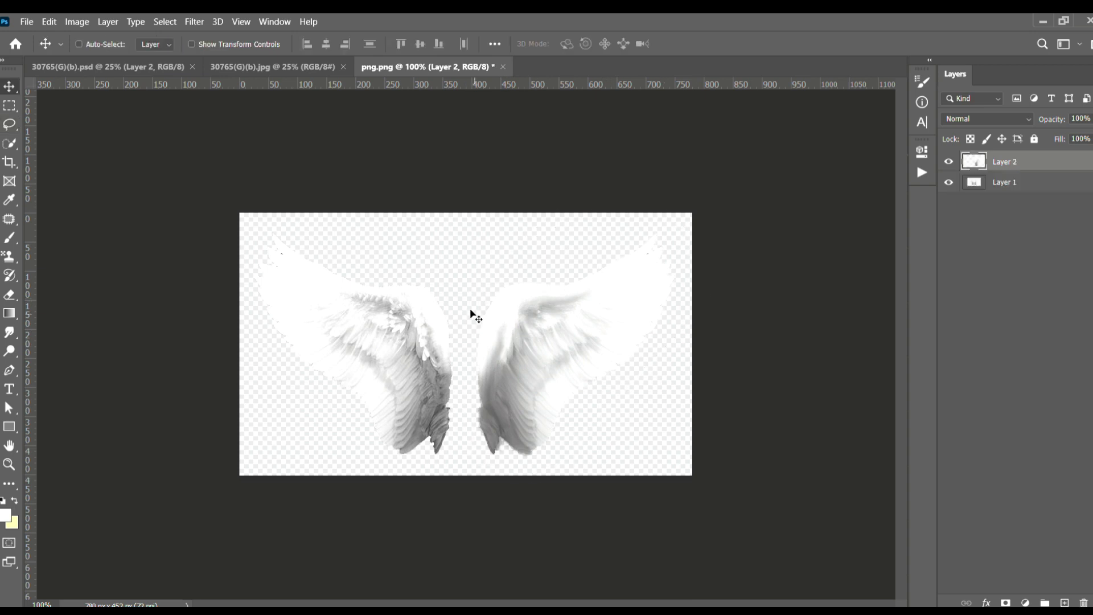
{"action": "left_click_drag", "start_coordinate": [179, 136], "coordinate": [402, 288]}
{"action": "left_click_drag", "start_coordinate": [1042, 166], "coordinate": [1039, 212]}
- Enlarge, skew and position the wing so it rises behind the cat's head
{"action": "left_click_drag", "start_coordinate": [403, 297], "coordinate": [453, 340]}
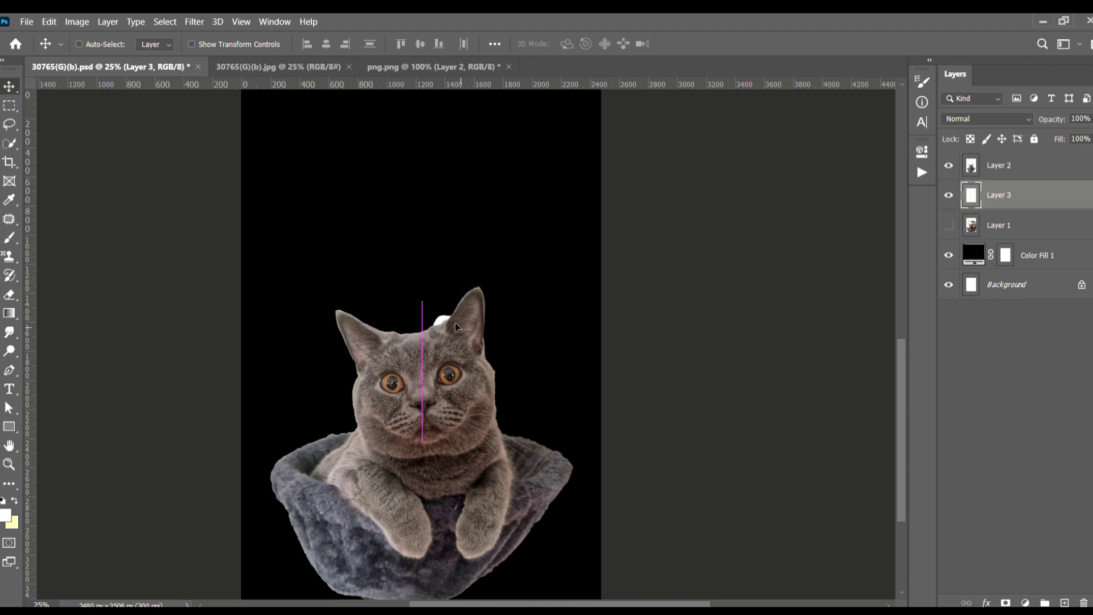
{"action": "key", "text": "ctrl+t"}
{"action": "left_click_drag", "start_coordinate": [488, 298], "coordinate": [585, 139]}
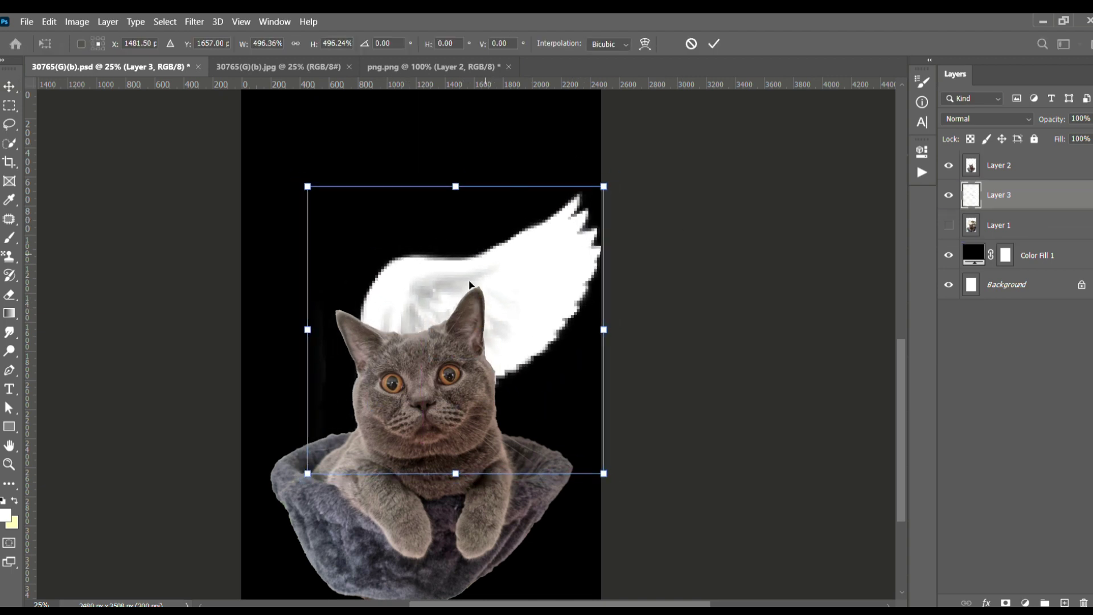
{"action": "left_click_drag", "start_coordinate": [469, 297], "coordinate": [515, 264]}
{"action": "mouse_move", "coordinate": [647, 152]}
{"action": "left_mouse_down"}
{"action": "mouse_move", "coordinate": [616, 176]}
{"action": "mouse_move", "coordinate": [570, 176]}
{"action": "left_mouse_up"}
{"action": "left_click_drag", "start_coordinate": [476, 334], "coordinate": [501, 336]}
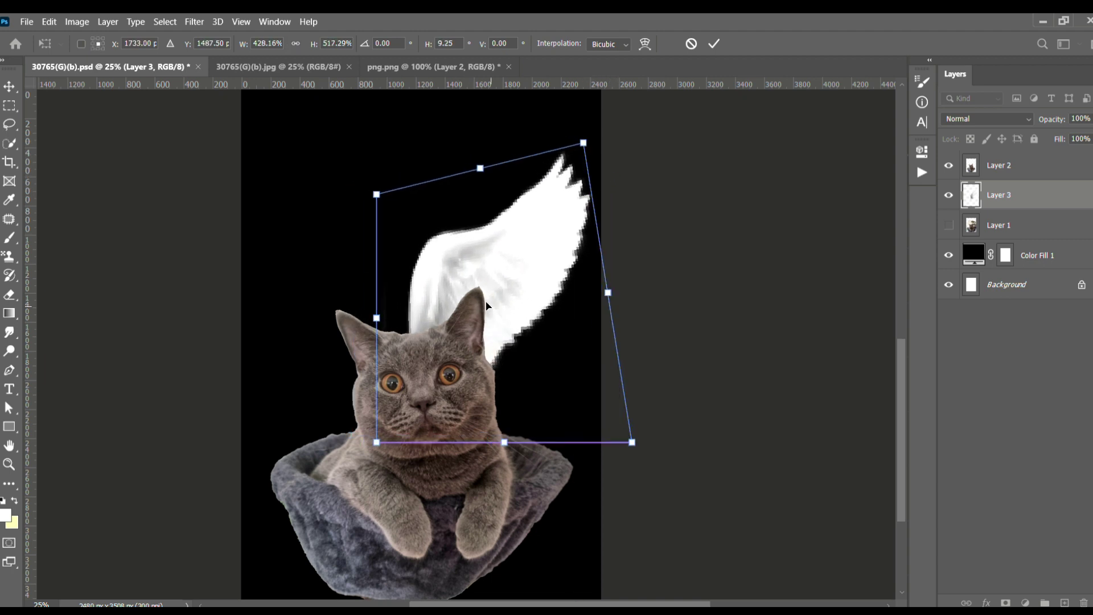
{"action": "left_click_drag", "start_coordinate": [632, 442], "coordinate": [596, 426]}
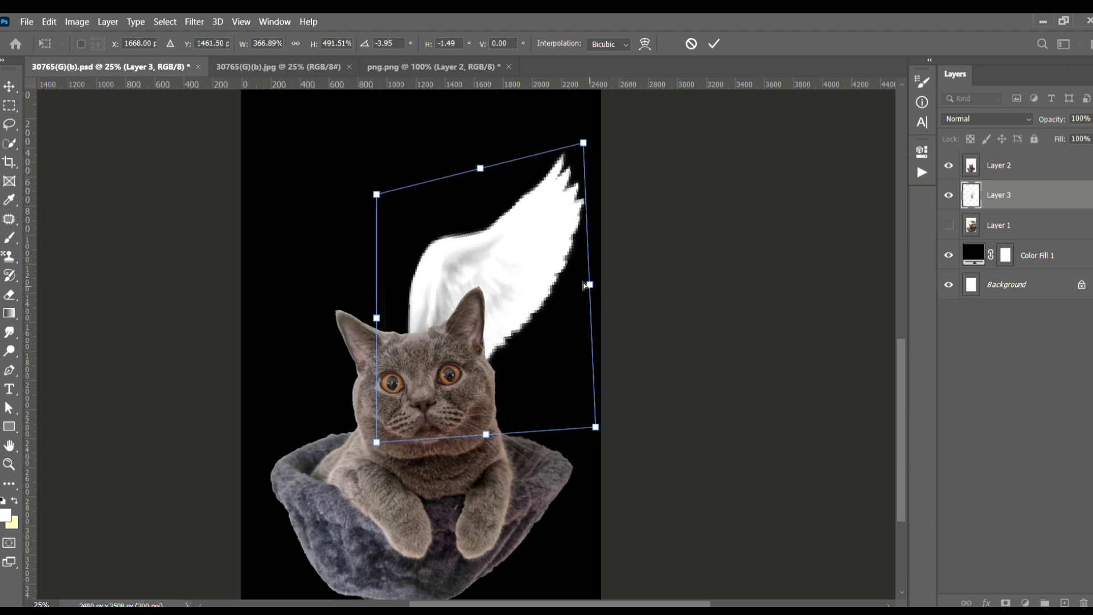
{"action": "left_click_drag", "start_coordinate": [590, 285], "coordinate": [570, 317]}
{"action": "left_click_drag", "start_coordinate": [499, 290], "coordinate": [523, 307]}
{"action": "key", "text": "Return"}
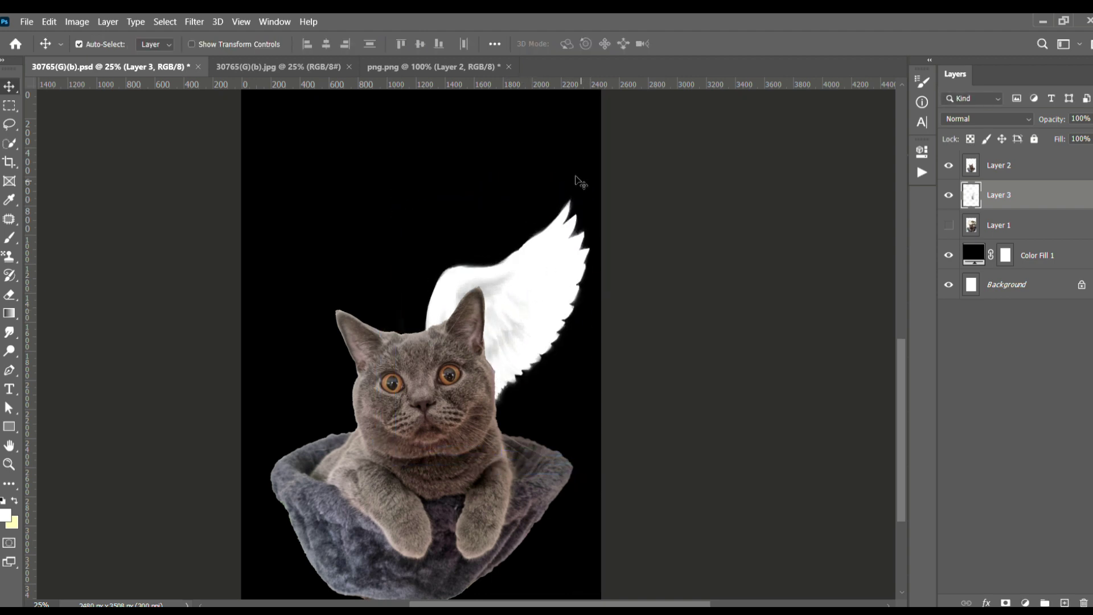
- Rotate the wing slightly and enlarge it a touch
{"action": "key", "text": "ctrl+minus"}
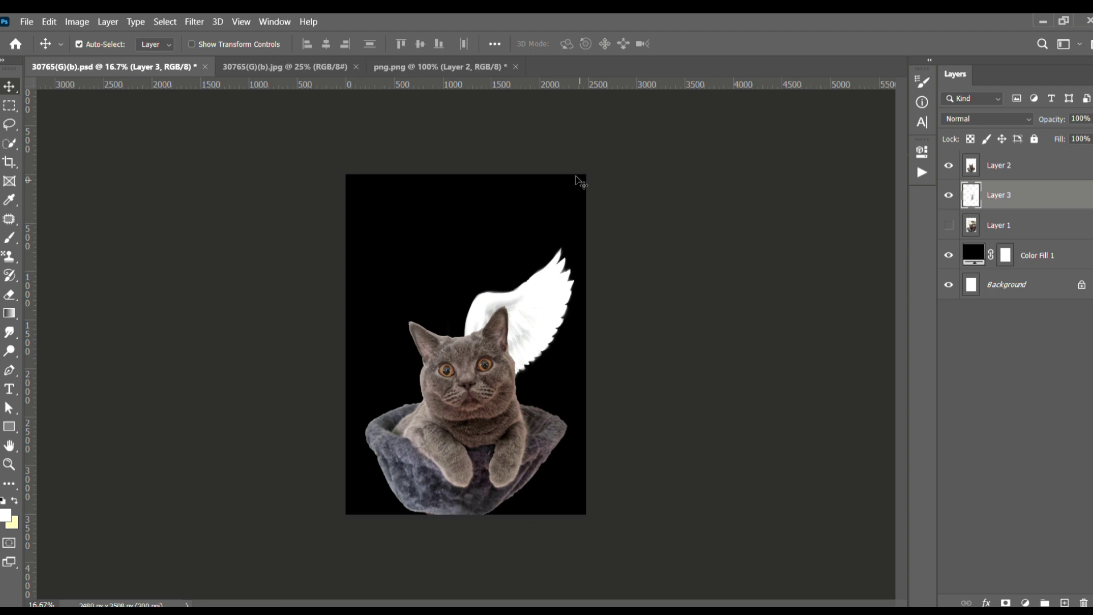
{"action": "key", "text": "ctrl+t"}
{"action": "left_click_drag", "start_coordinate": [611, 235], "coordinate": [575, 229]}
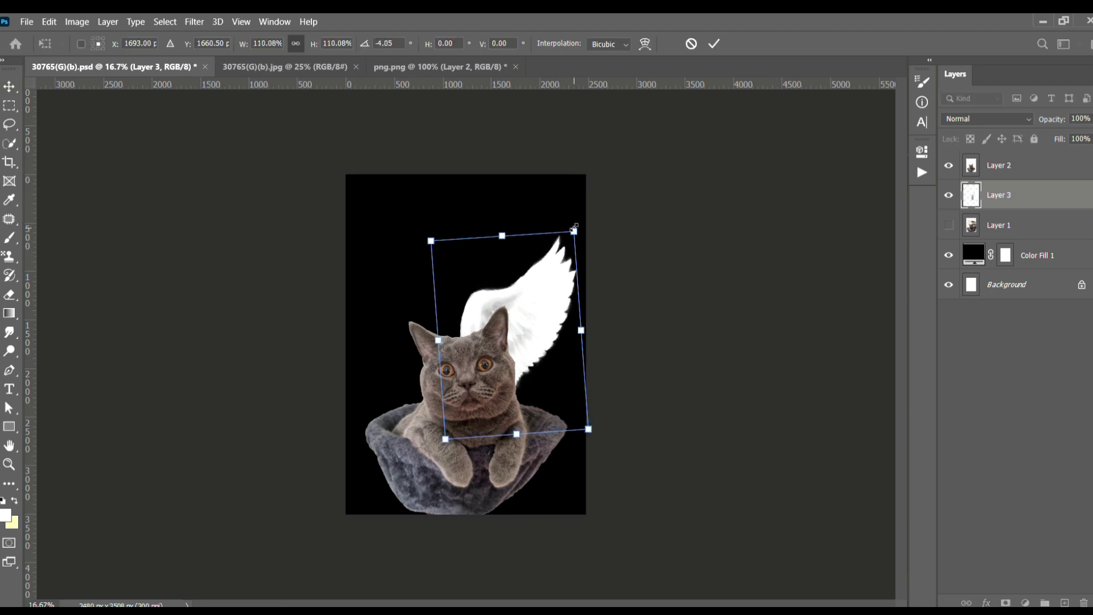
{"action": "key", "text": "Return"}
- Duplicate the wing, move the copy to the cat's left side and shrink it slightly
{"action": "key", "text": "ctrl+j"}
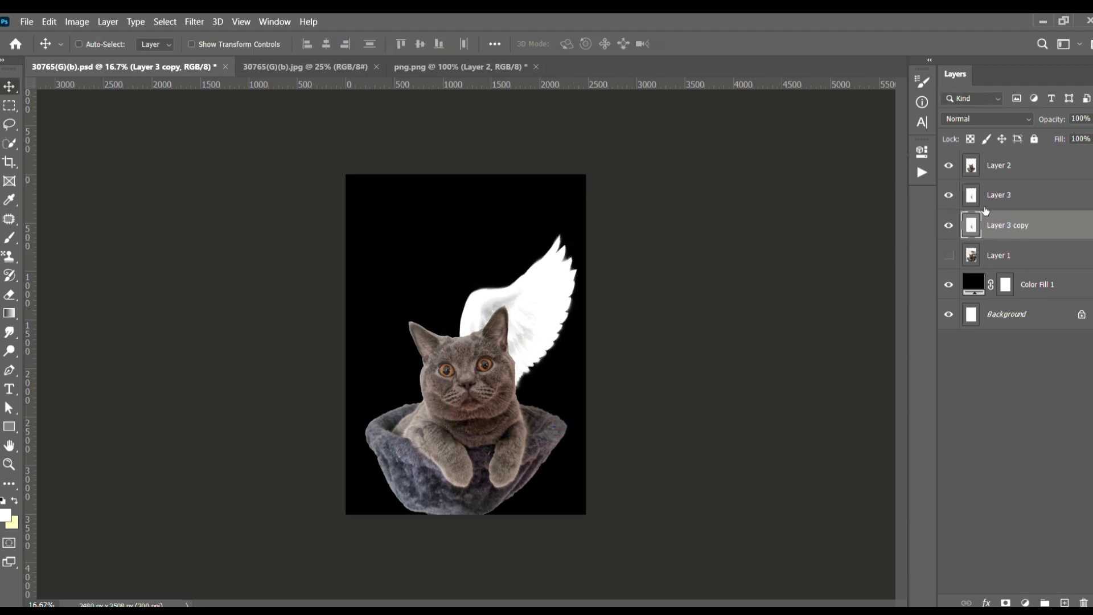
{"action": "key", "text": "ctrl+t"}
{"action": "left_click_drag", "start_coordinate": [514, 345], "coordinate": [422, 356]}
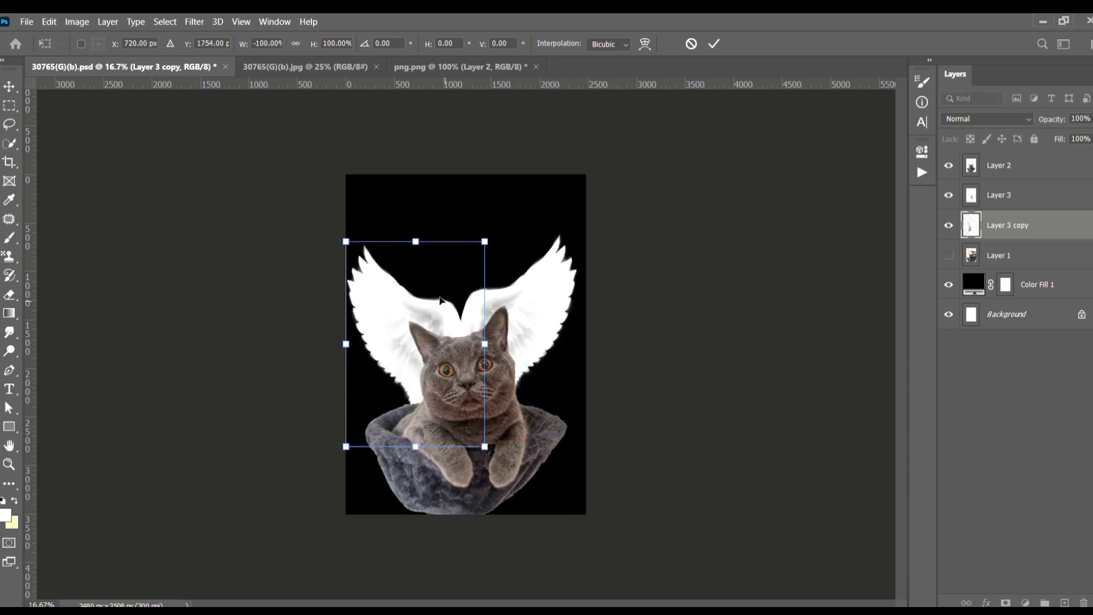
{"action": "left_click_drag", "start_coordinate": [484, 344], "coordinate": [463, 337]}
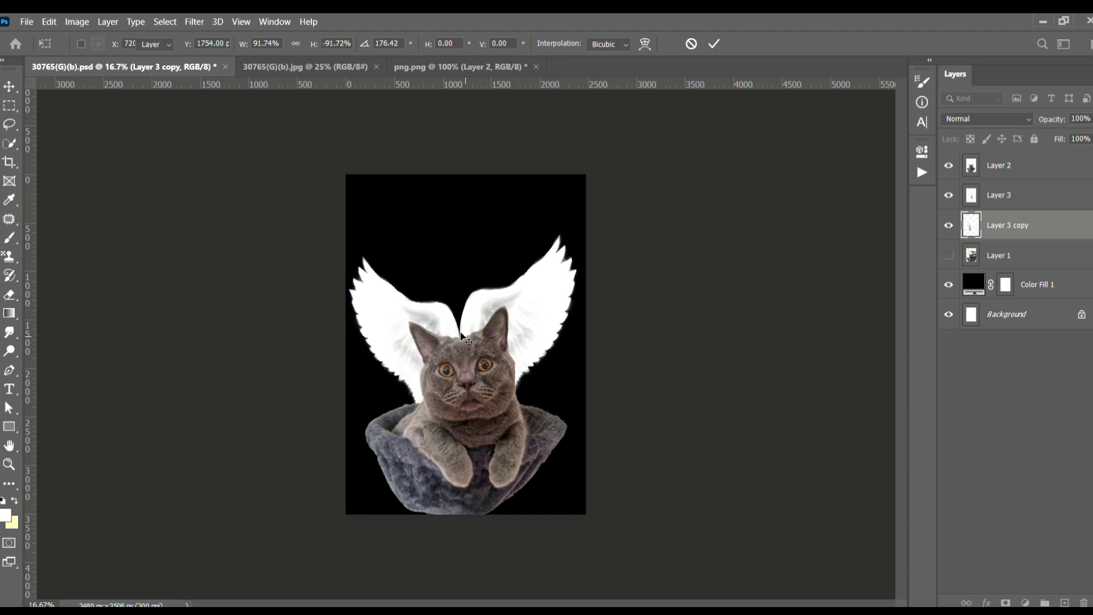
{"action": "key", "text": "Return"}
- Select the cat and both wing layers and nudge them right together
{"action": "left_click", "coordinate": [999, 195]}
{"action": "key", "text": "ctrl+t"}
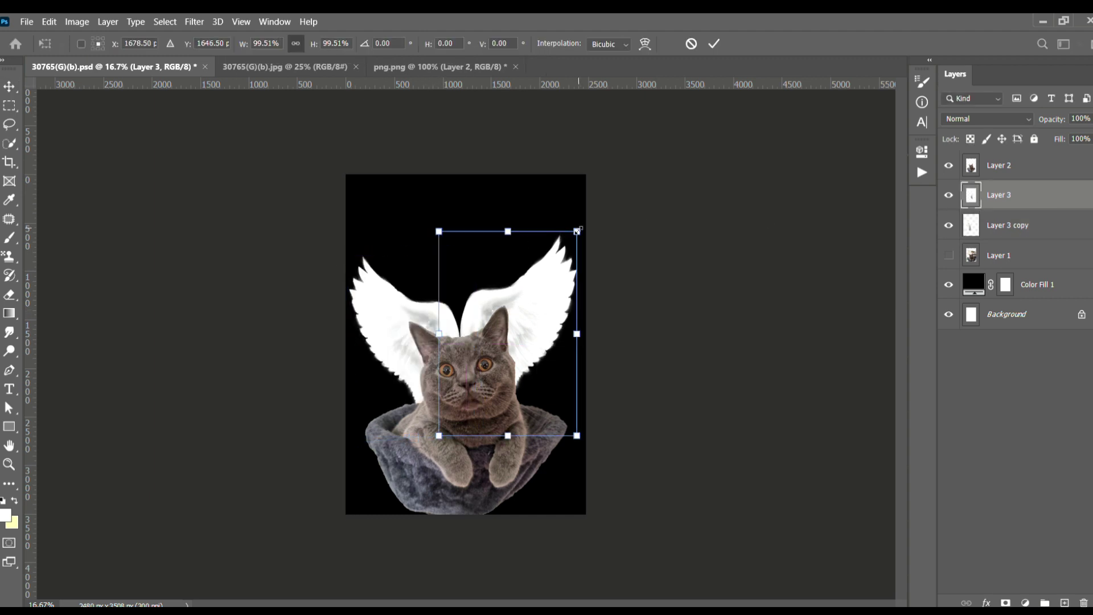
{"action": "key", "text": "Return"}
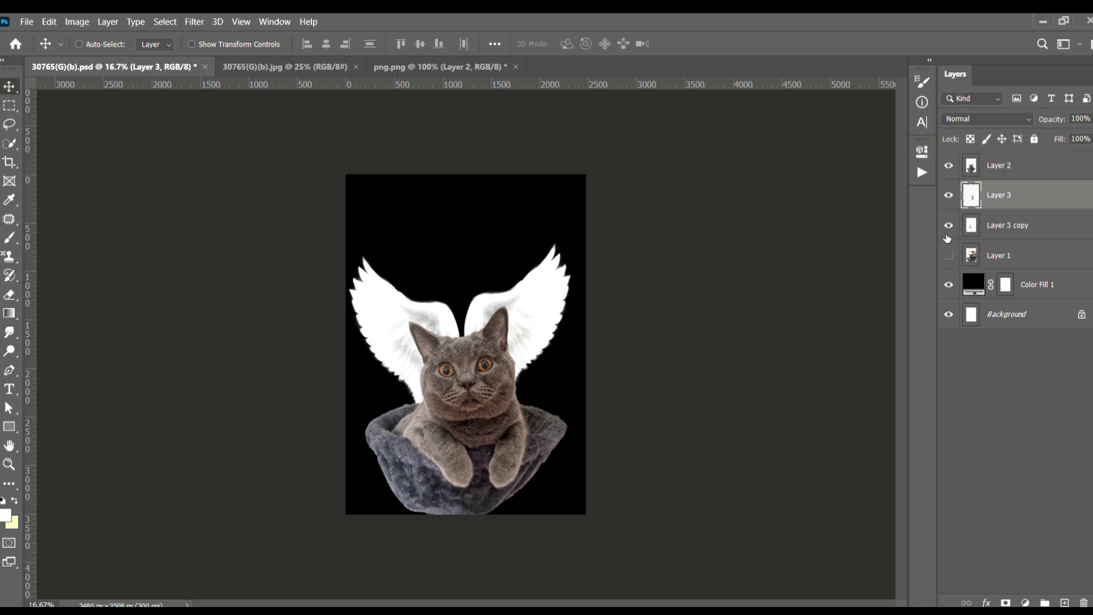
{"action": "left_click", "coordinate": [1018, 174], "text": "shift"}
{"action": "left_click", "coordinate": [1013, 253], "text": "shift"}
{"action": "key", "text": "shift+Right"}
{"action": "key", "text": "shift+Right"}
{"action": "key", "text": "shift+Right"}
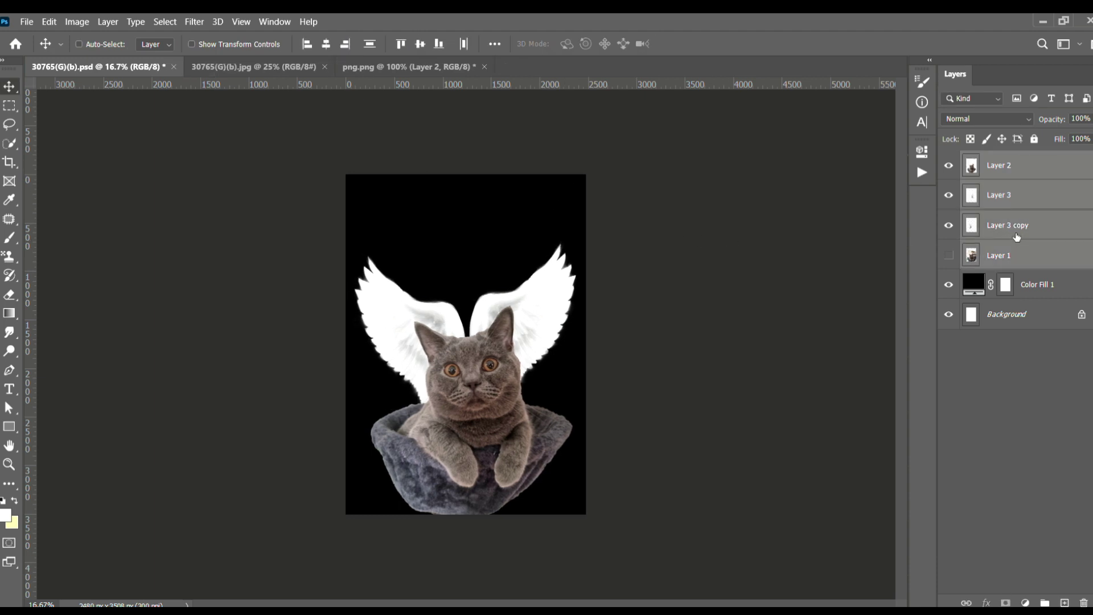
- Zoom in on the composition and select the wing layer, Layer 3
{"action": "key", "text": "ctrl+plus"}
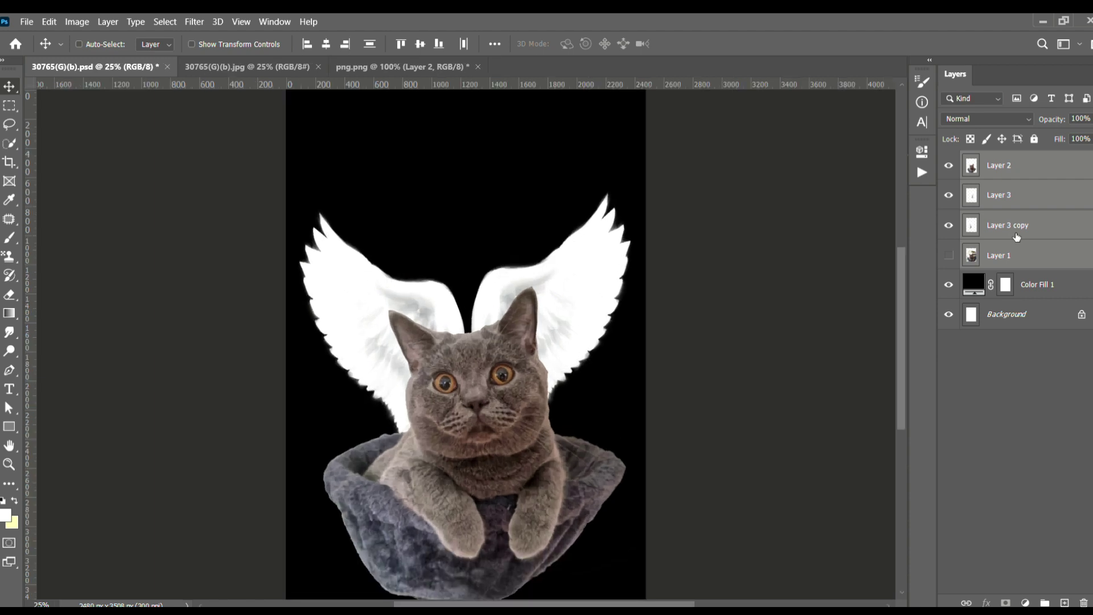
{"action": "key", "text": "ctrl+plus"}
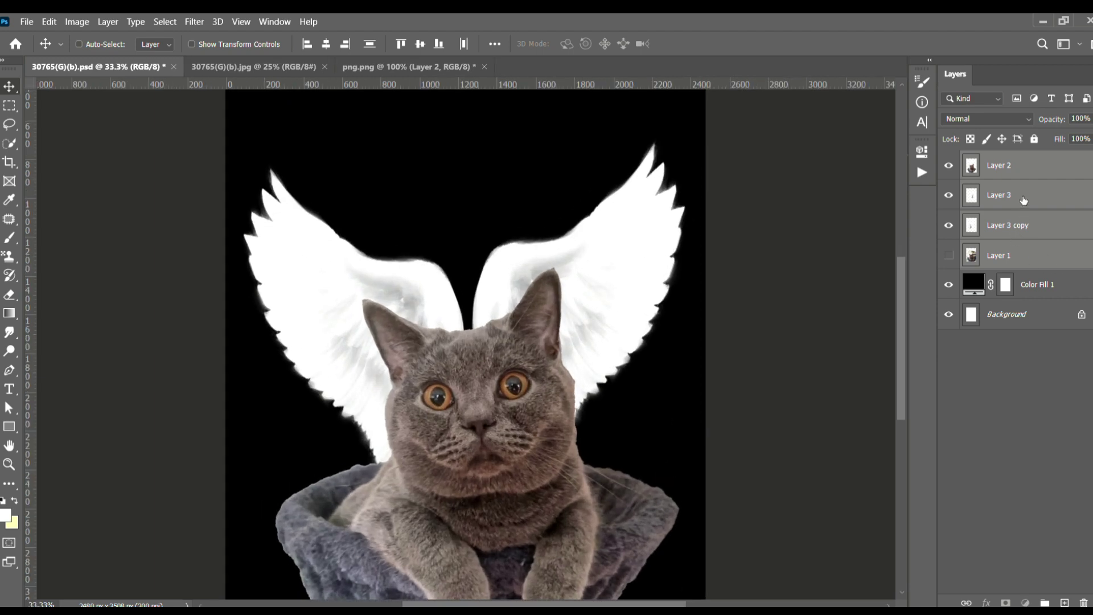
{"action": "left_click", "coordinate": [1023, 199]}
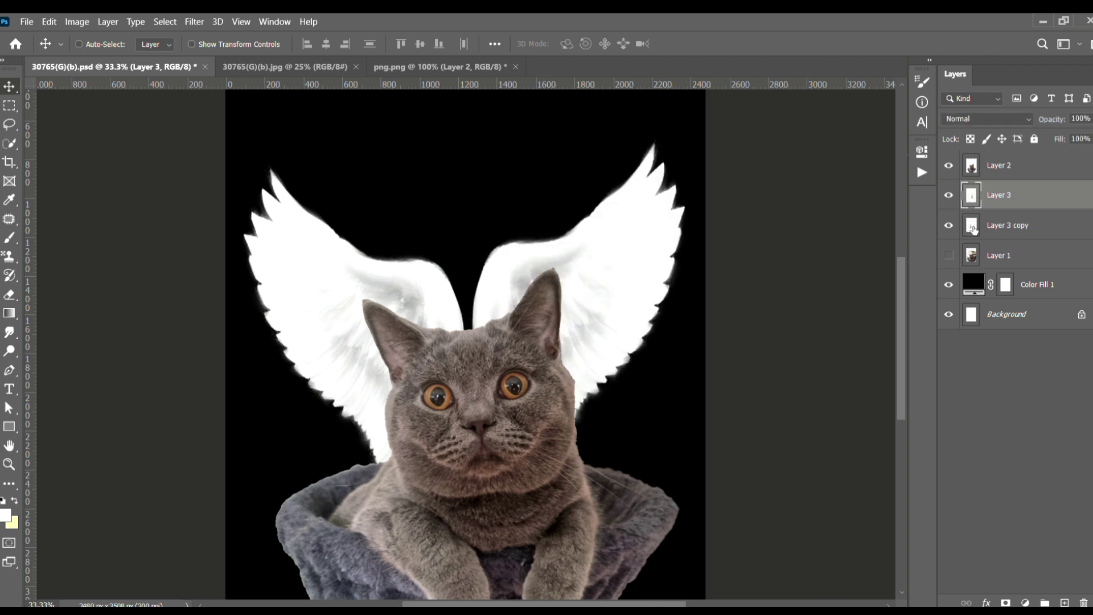
- Select the cat layer, Layer 2, and set the eraser to a smaller size
{"action": "left_click", "coordinate": [973, 228]}
{"action": "left_click", "coordinate": [1002, 165]}
{"action": "left_click", "coordinate": [10, 295]}
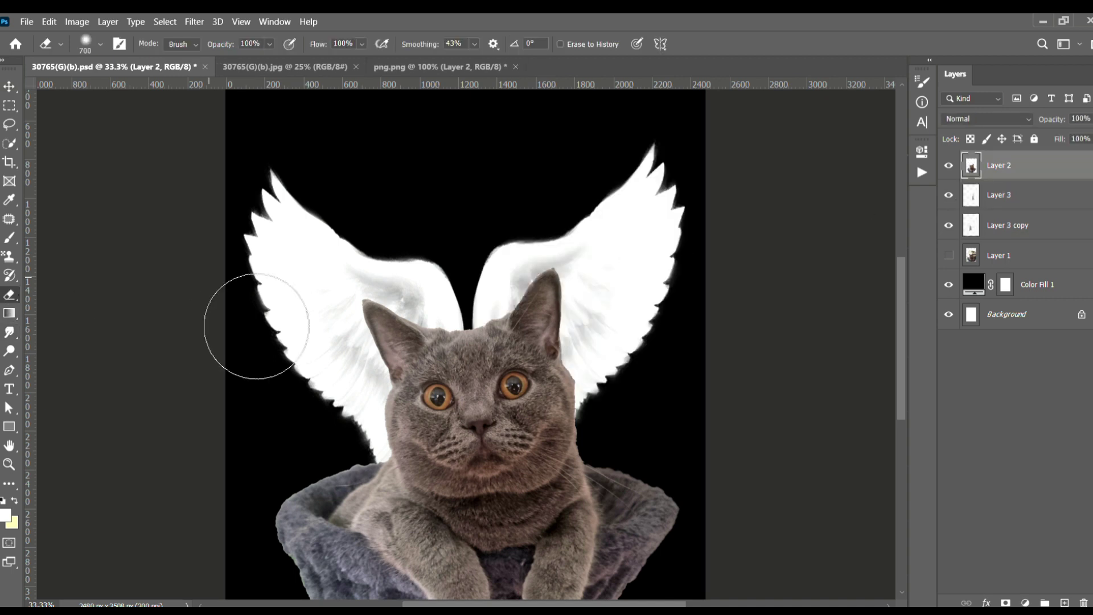
{"action": "key", "text": "ctrl+plus"}
{"action": "key", "text": "bracketleft"}
{"action": "key", "text": "bracketleft"}
{"action": "key", "text": "bracketleft"}
{"action": "scroll", "coordinate": [393, 313], "scroll_direction": "down", "scroll_amount": 3}
{"action": "key", "text": "bracketleft"}
- Switch to the Smudge tool and smear the fur along the right cheek edge
{"action": "left_click", "coordinate": [9, 332]}
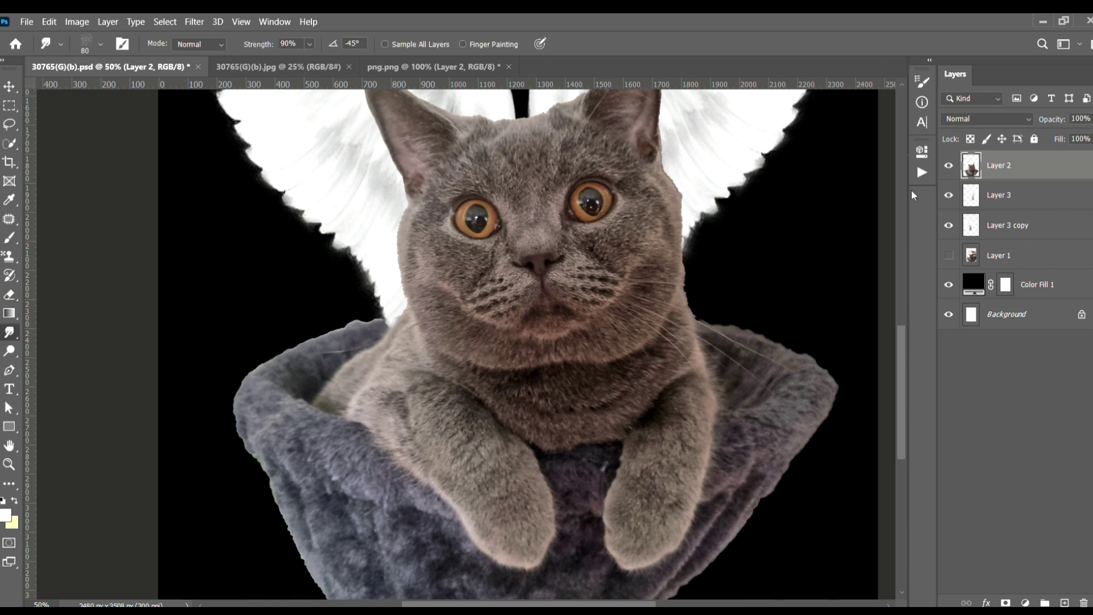
{"action": "key", "text": "ctrl+plus"}
{"action": "scroll", "coordinate": [541, 394], "scroll_direction": "up", "scroll_amount": 2}
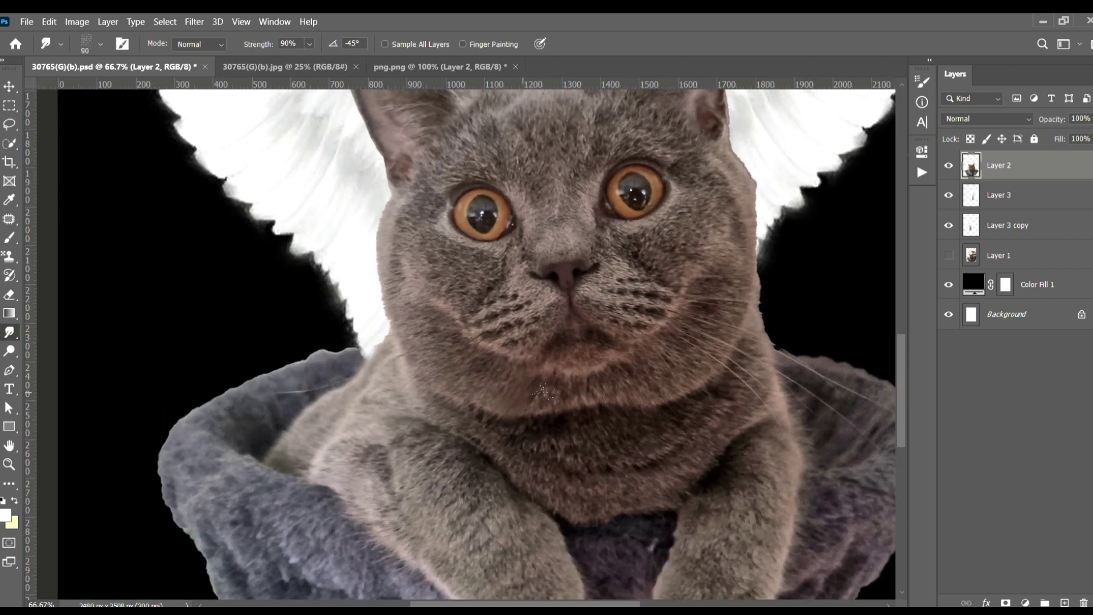
{"action": "key", "text": "bracketright"}
{"action": "left_click_drag", "start_coordinate": [682, 384], "coordinate": [729, 288]}
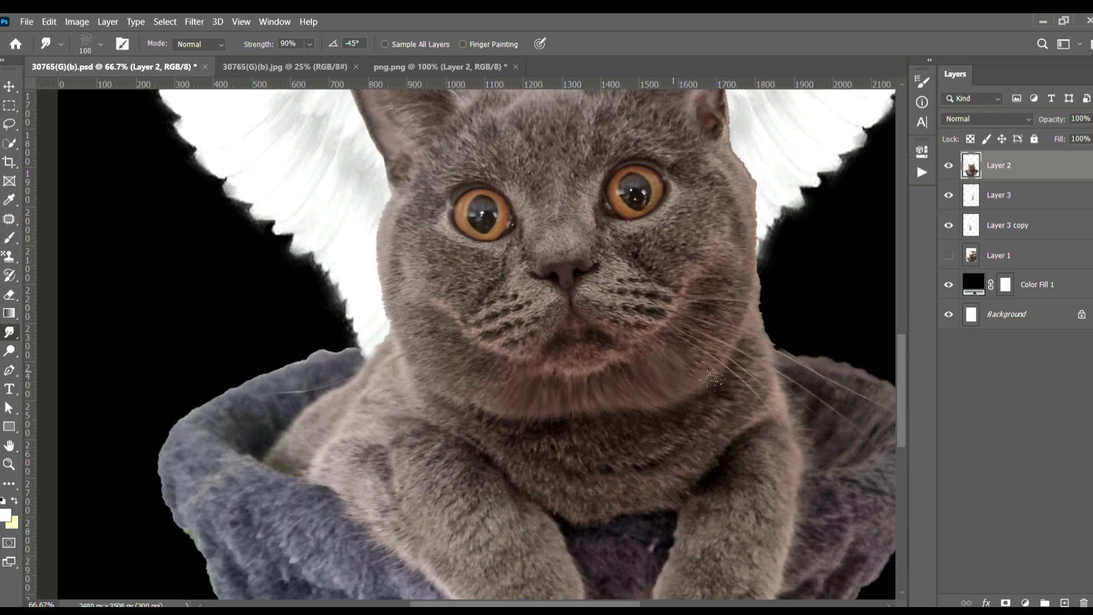
{"action": "key", "text": "bracketleft"}
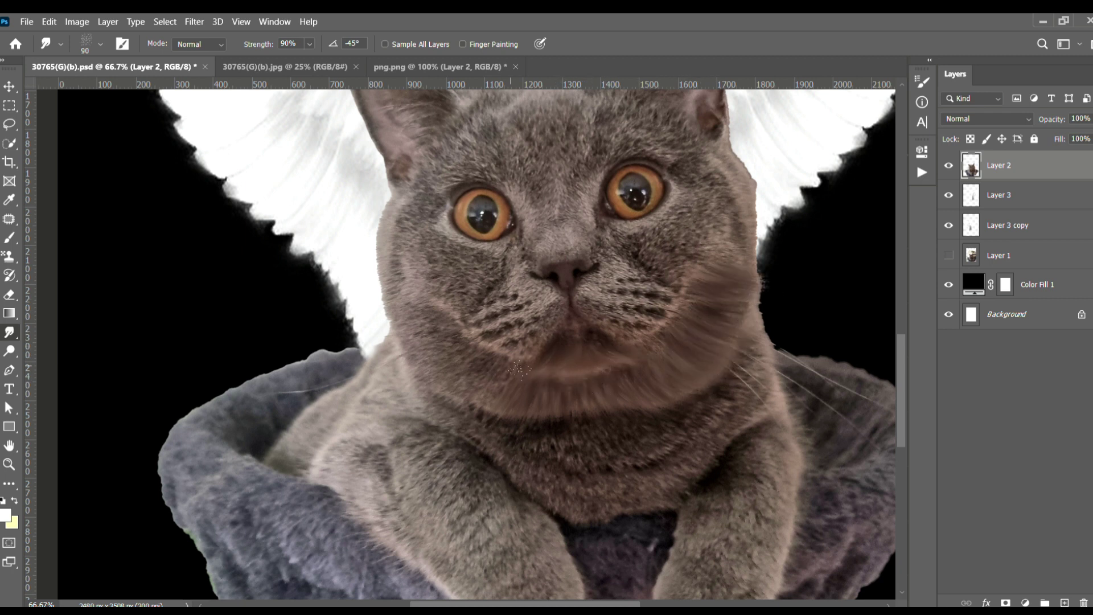
{"action": "key", "text": "bracketright"}
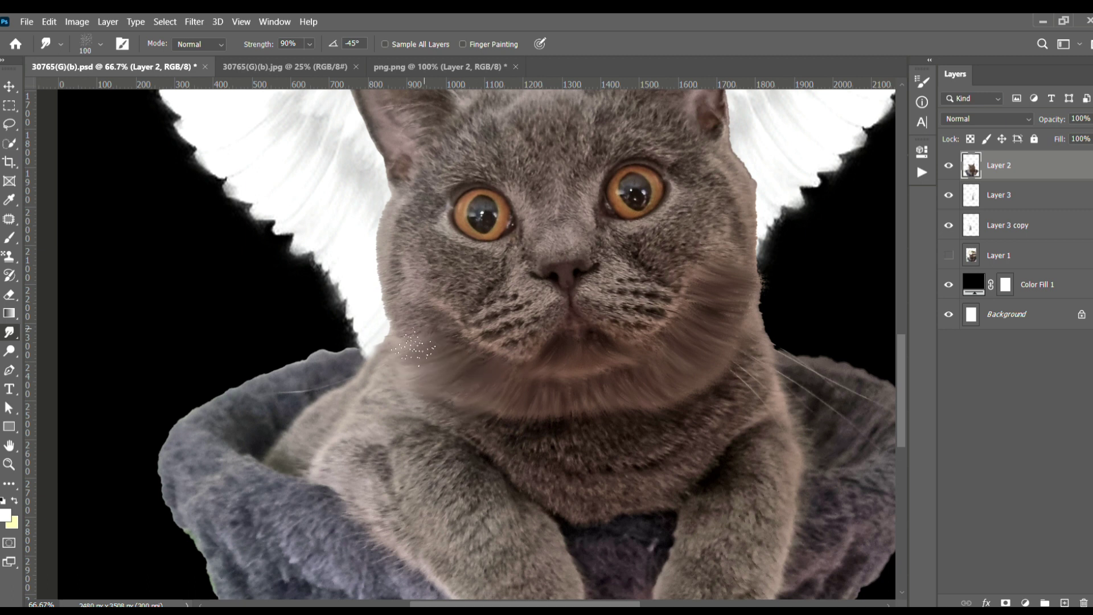
- Smudge the left cheek fur and the muzzle, chin and whisker pad
{"action": "left_click_drag", "start_coordinate": [433, 294], "coordinate": [466, 393]}
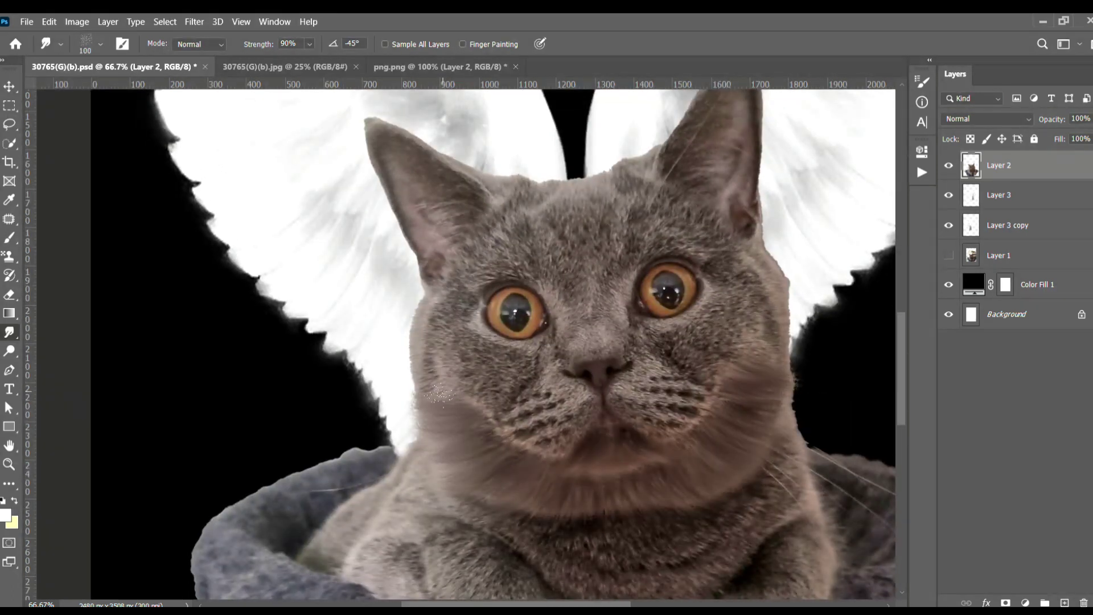
{"action": "left_click_drag", "start_coordinate": [439, 319], "coordinate": [437, 386]}
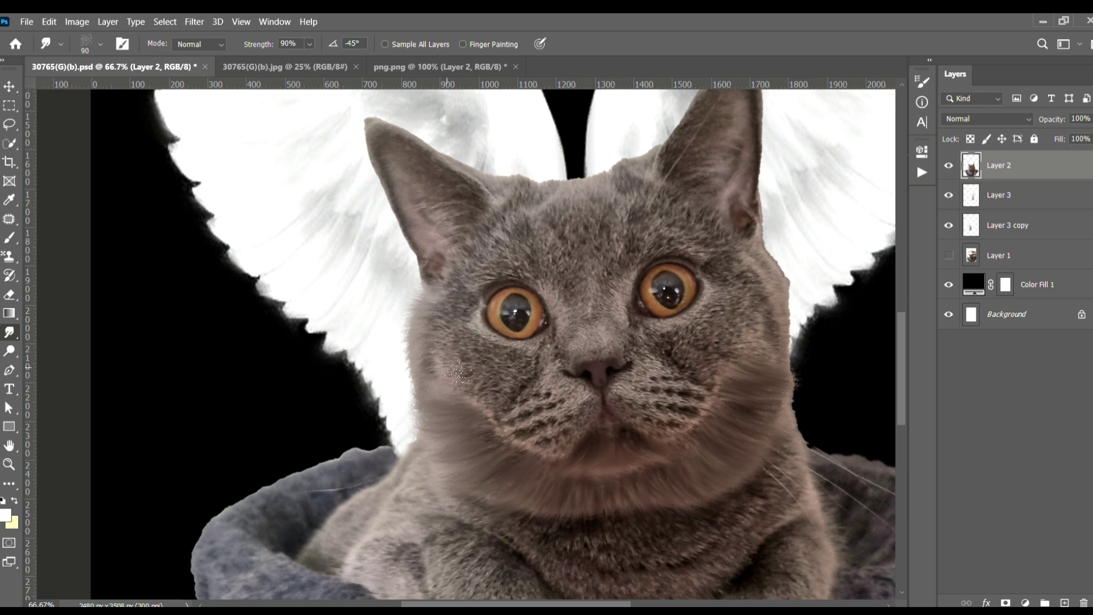
{"action": "left_click_drag", "start_coordinate": [532, 364], "coordinate": [456, 338]}
{"action": "mouse_move", "coordinate": [522, 387]}
{"action": "left_mouse_down"}
{"action": "mouse_move", "coordinate": [495, 408]}
{"action": "mouse_move", "coordinate": [485, 378]}
{"action": "left_mouse_up"}
{"action": "mouse_move", "coordinate": [592, 430]}
{"action": "left_mouse_down"}
{"action": "mouse_move", "coordinate": [555, 452]}
{"action": "mouse_move", "coordinate": [515, 438]}
{"action": "mouse_move", "coordinate": [550, 405]}
{"action": "mouse_move", "coordinate": [579, 419]}
{"action": "mouse_move", "coordinate": [550, 357]}
{"action": "left_mouse_up"}
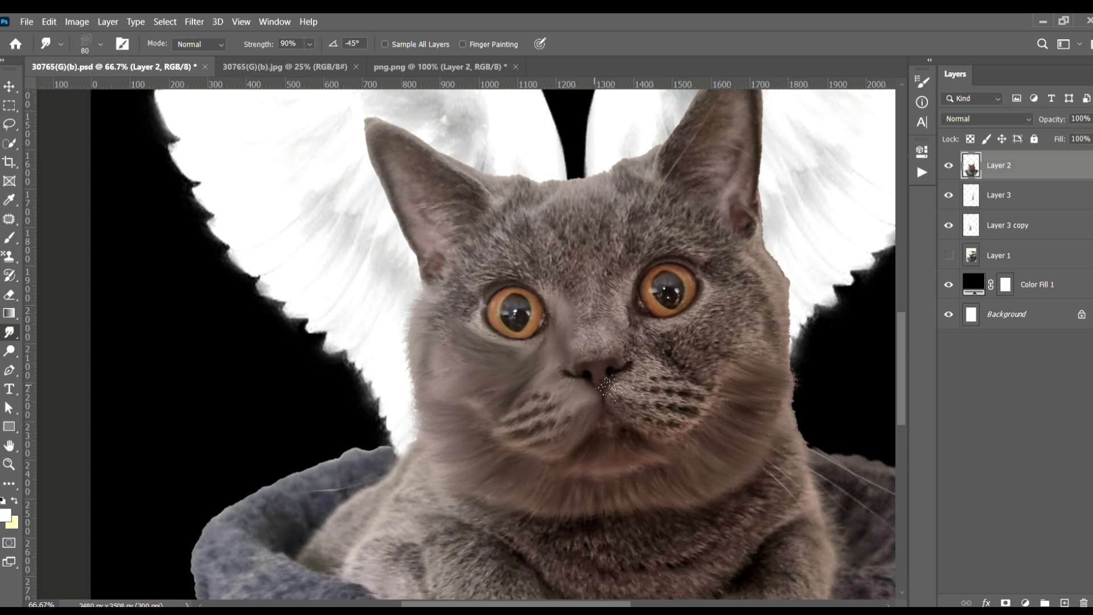
{"action": "left_click_drag", "start_coordinate": [603, 387], "coordinate": [479, 366]}
{"action": "mouse_move", "coordinate": [561, 404]}
{"action": "left_mouse_down"}
{"action": "mouse_move", "coordinate": [526, 369]}
{"action": "mouse_move", "coordinate": [562, 356]}
{"action": "mouse_move", "coordinate": [552, 325]}
{"action": "left_mouse_up"}
- Zoom to full size, smudge the fur across the nose and enlarge the brush
{"action": "key", "text": "ctrl+plus"}
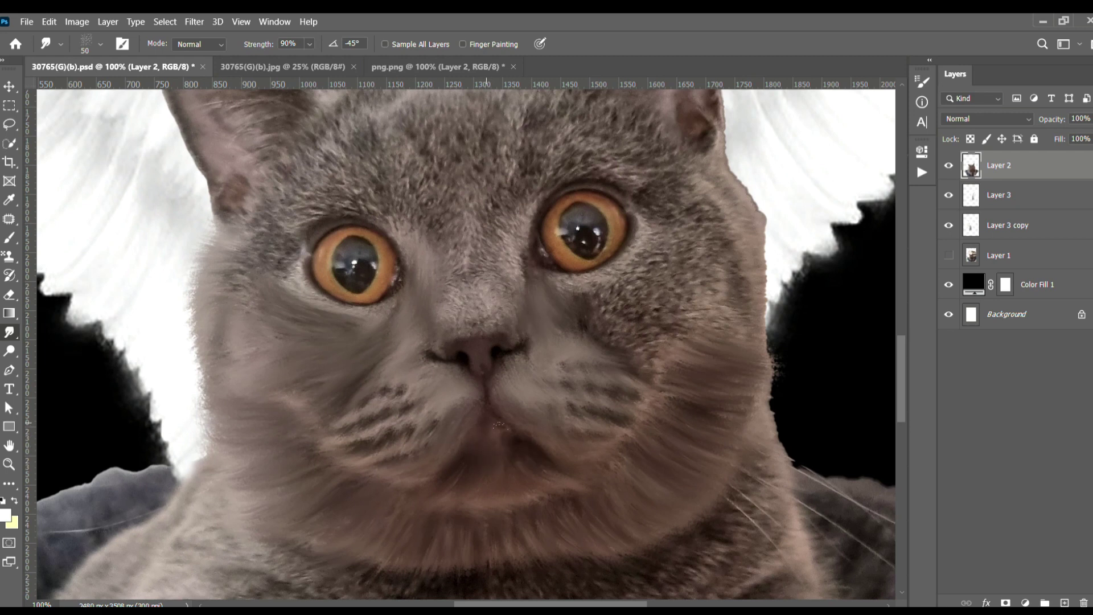
{"action": "mouse_move", "coordinate": [471, 340]}
{"action": "left_mouse_down"}
{"action": "mouse_move", "coordinate": [448, 354]}
{"action": "mouse_move", "coordinate": [490, 354]}
{"action": "left_mouse_up"}
{"action": "scroll", "coordinate": [463, 373], "scroll_direction": "up", "scroll_amount": 3}
{"action": "key", "text": "bracketright"}
{"action": "key", "text": "bracketright"}
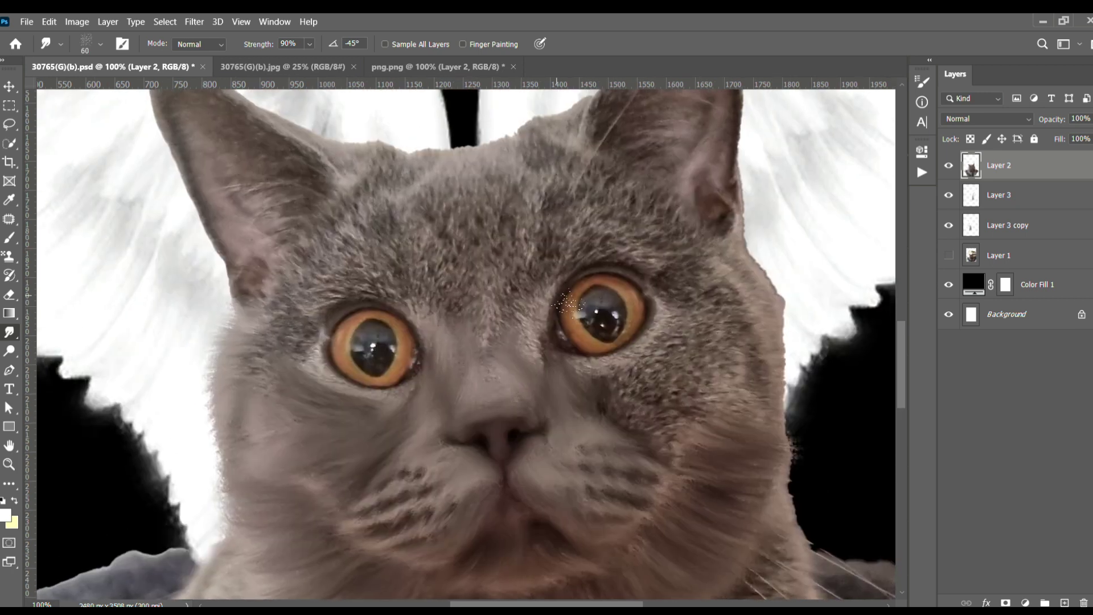
{"action": "key", "text": "bracketright"}
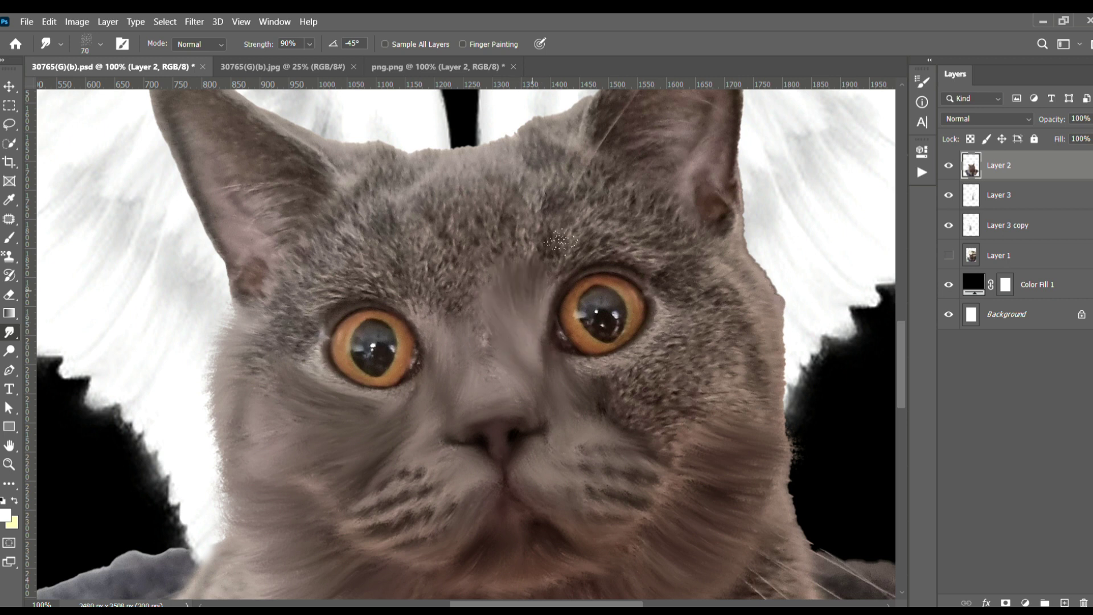
{"action": "key", "text": "bracketleft"}
{"action": "key", "text": "bracketright"}
- Smudge the forehead fur between the ears and eyes up to the top of the head
{"action": "scroll", "coordinate": [408, 406], "scroll_direction": "up", "scroll_amount": 1}
{"action": "scroll", "coordinate": [407, 407], "scroll_direction": "left", "scroll_amount": 4}
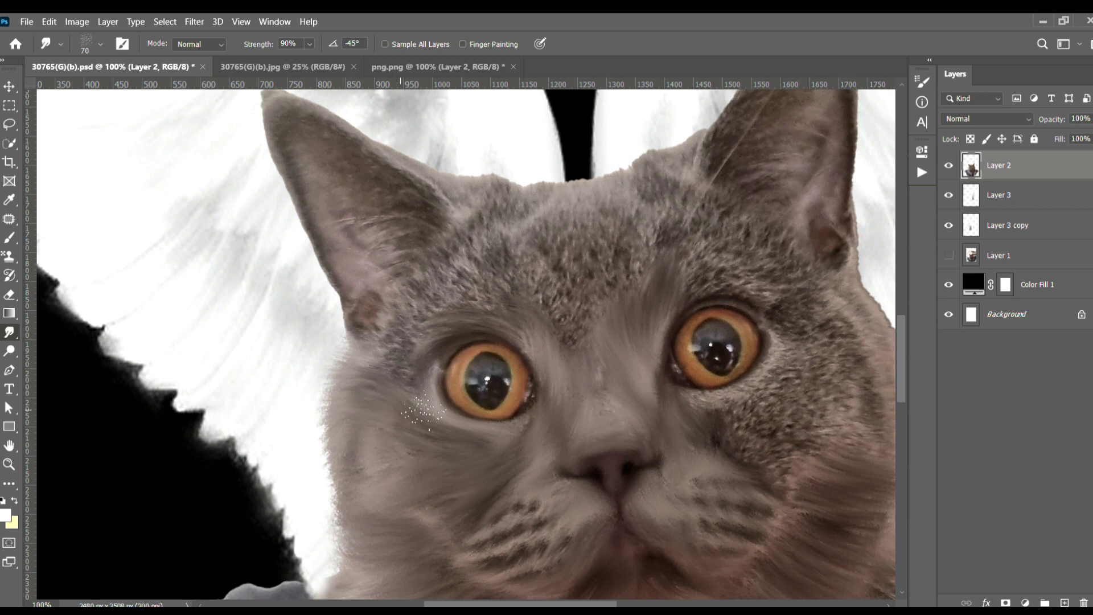
{"action": "key", "text": "bracketright"}
{"action": "mouse_move", "coordinate": [414, 302]}
{"action": "left_mouse_down"}
{"action": "mouse_move", "coordinate": [472, 262]}
{"action": "mouse_move", "coordinate": [490, 228]}
{"action": "mouse_move", "coordinate": [582, 364]}
{"action": "mouse_move", "coordinate": [575, 279]}
{"action": "left_mouse_up"}
{"action": "mouse_move", "coordinate": [592, 325]}
{"action": "left_mouse_down"}
{"action": "mouse_move", "coordinate": [637, 262]}
{"action": "mouse_move", "coordinate": [623, 193]}
{"action": "left_mouse_up"}
{"action": "left_click_drag", "start_coordinate": [672, 267], "coordinate": [672, 210]}
{"action": "left_click_drag", "start_coordinate": [508, 300], "coordinate": [512, 364]}
{"action": "mouse_move", "coordinate": [512, 267]}
{"action": "left_mouse_down"}
{"action": "mouse_move", "coordinate": [450, 240]}
{"action": "mouse_move", "coordinate": [490, 234]}
{"action": "mouse_move", "coordinate": [614, 277]}
{"action": "mouse_move", "coordinate": [634, 239]}
{"action": "mouse_move", "coordinate": [706, 204]}
{"action": "left_mouse_up"}
{"action": "mouse_move", "coordinate": [603, 341]}
{"action": "left_mouse_down"}
{"action": "mouse_move", "coordinate": [600, 273]}
{"action": "mouse_move", "coordinate": [544, 279]}
{"action": "left_mouse_up"}
{"action": "left_click_drag", "start_coordinate": [643, 274], "coordinate": [683, 247]}
- Smooth the left ear's fur, its jagged outer edge and inner fur, plus nearby forehead
{"action": "key", "text": "h"}
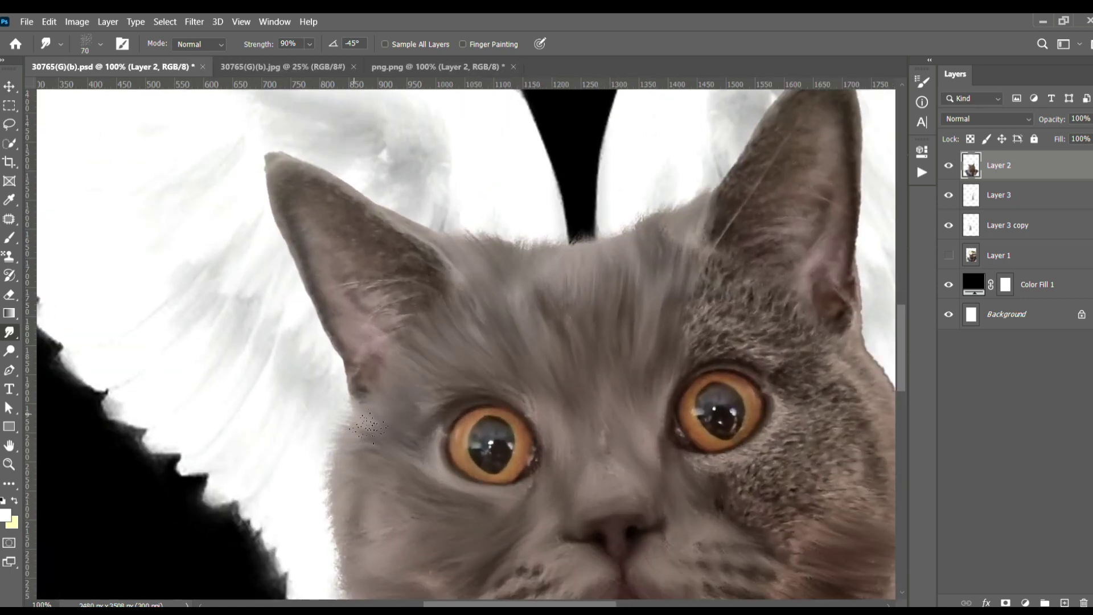
{"action": "left_click_drag", "start_coordinate": [368, 427], "coordinate": [445, 493]}
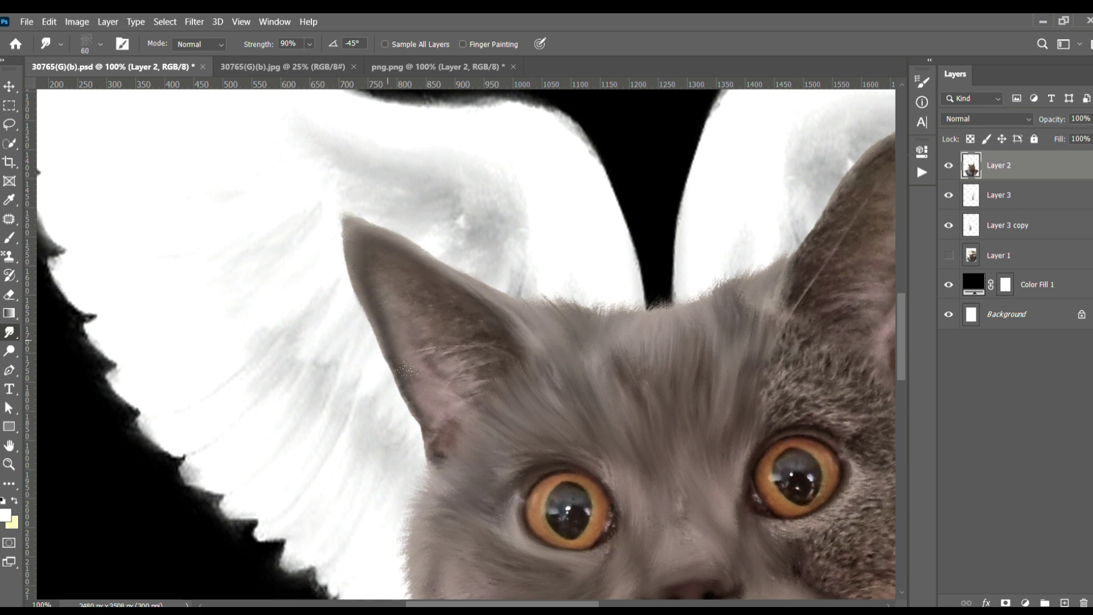
{"action": "key", "text": "bracketright"}
{"action": "left_click_drag", "start_coordinate": [489, 399], "coordinate": [435, 286]}
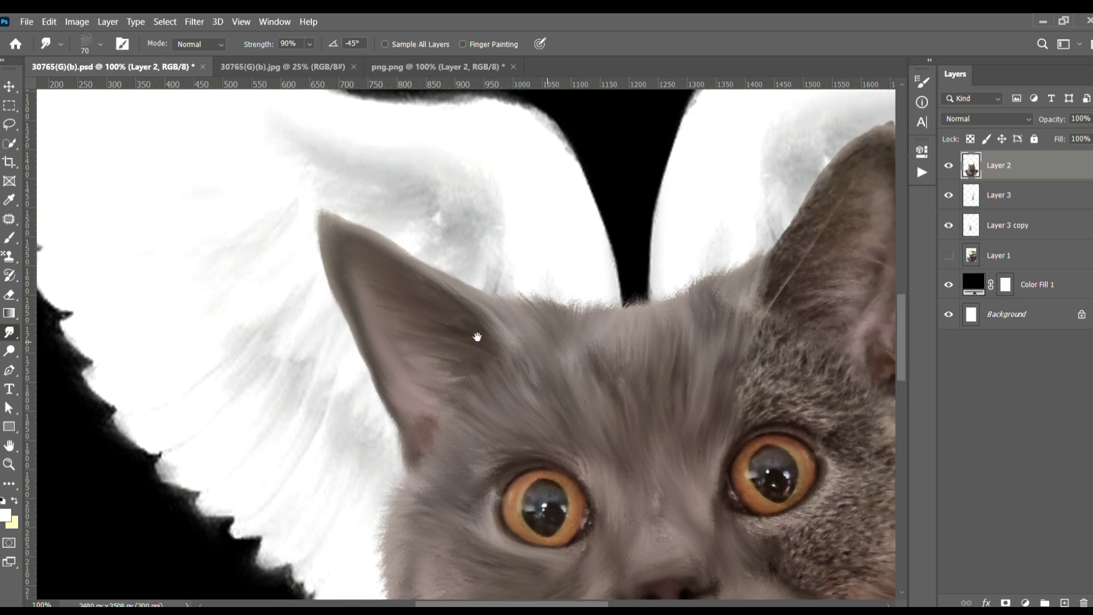
{"action": "scroll", "coordinate": [455, 365], "scroll_direction": "right", "scroll_amount": 5}
{"action": "left_click_drag", "start_coordinate": [619, 226], "coordinate": [592, 451]}
{"action": "left_click_drag", "start_coordinate": [593, 368], "coordinate": [602, 206]}
{"action": "mouse_move", "coordinate": [494, 364]}
{"action": "left_mouse_down"}
{"action": "mouse_move", "coordinate": [539, 364]}
{"action": "mouse_move", "coordinate": [587, 322]}
{"action": "left_mouse_up"}
{"action": "mouse_move", "coordinate": [504, 351]}
{"action": "left_mouse_down"}
{"action": "mouse_move", "coordinate": [472, 365]}
{"action": "mouse_move", "coordinate": [560, 475]}
{"action": "mouse_move", "coordinate": [464, 467]}
{"action": "mouse_move", "coordinate": [484, 436]}
{"action": "mouse_move", "coordinate": [512, 462]}
{"action": "mouse_move", "coordinate": [558, 451]}
{"action": "mouse_move", "coordinate": [505, 304]}
{"action": "left_mouse_up"}
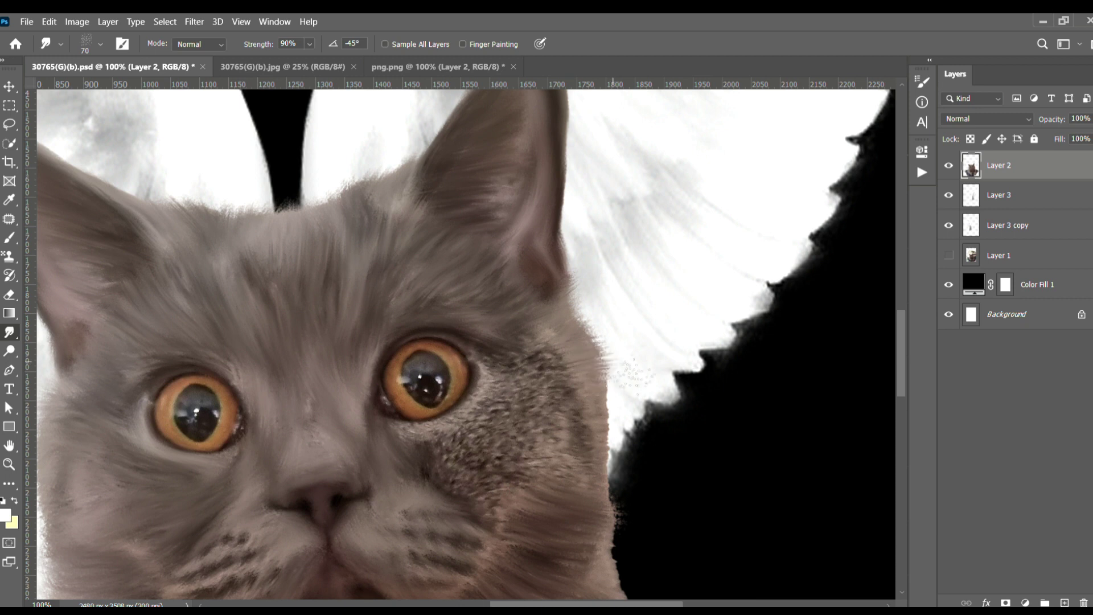
{"action": "mouse_move", "coordinate": [619, 373]}
{"action": "left_mouse_down"}
{"action": "mouse_move", "coordinate": [616, 476]}
{"action": "mouse_move", "coordinate": [627, 376]}
{"action": "left_mouse_up"}
- Smudge the cheek fur beside the right eye with a smaller brush
{"action": "left_click", "coordinate": [580, 260]}
{"action": "key", "text": "bracketleft"}
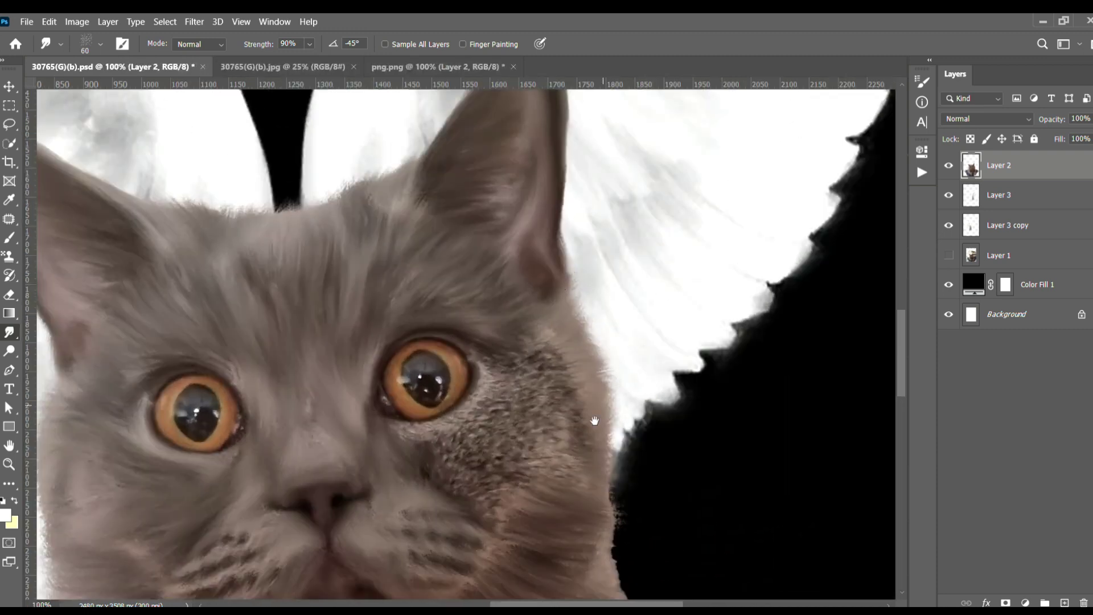
{"action": "mouse_move", "coordinate": [594, 420]}
{"action": "left_mouse_down"}
{"action": "mouse_move", "coordinate": [545, 421]}
{"action": "mouse_move", "coordinate": [580, 376]}
{"action": "left_mouse_up"}
{"action": "mouse_move", "coordinate": [561, 424]}
{"action": "left_mouse_down"}
{"action": "mouse_move", "coordinate": [513, 356]}
{"action": "mouse_move", "coordinate": [578, 367]}
{"action": "mouse_move", "coordinate": [530, 313]}
{"action": "mouse_move", "coordinate": [551, 282]}
{"action": "mouse_move", "coordinate": [513, 239]}
{"action": "mouse_move", "coordinate": [615, 247]}
{"action": "mouse_move", "coordinate": [569, 279]}
{"action": "mouse_move", "coordinate": [637, 295]}
{"action": "mouse_move", "coordinate": [538, 322]}
{"action": "mouse_move", "coordinate": [620, 330]}
{"action": "mouse_move", "coordinate": [625, 383]}
{"action": "left_mouse_up"}
{"action": "key", "text": "bracketright"}
{"action": "left_click_drag", "start_coordinate": [363, 344], "coordinate": [568, 361]}
{"action": "key", "text": "bracketleft"}
{"action": "key", "text": "bracketleft"}
- Smudge the fur along the left eye's lower rim and soften its iris rim
{"action": "scroll", "coordinate": [493, 293], "scroll_direction": "up", "scroll_amount": 1}
{"action": "key", "text": "bracketleft"}
{"action": "key", "text": "bracketleft"}
{"action": "left_click_drag", "start_coordinate": [497, 381], "coordinate": [359, 323]}
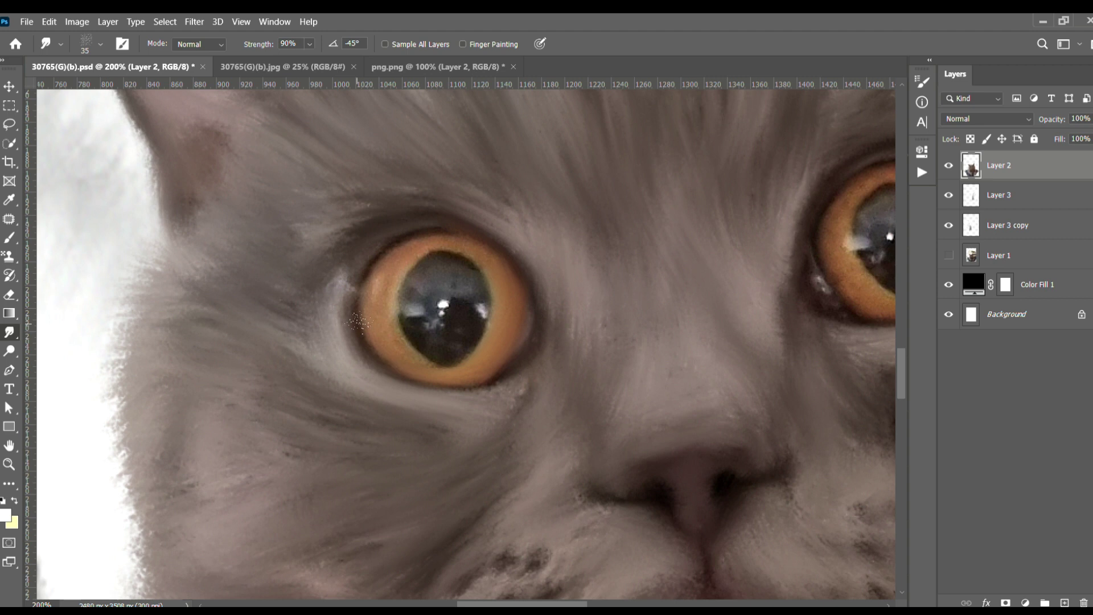
{"action": "mouse_move", "coordinate": [442, 378]}
{"action": "left_mouse_down"}
{"action": "mouse_move", "coordinate": [483, 256]}
{"action": "mouse_move", "coordinate": [430, 319]}
{"action": "left_mouse_up"}
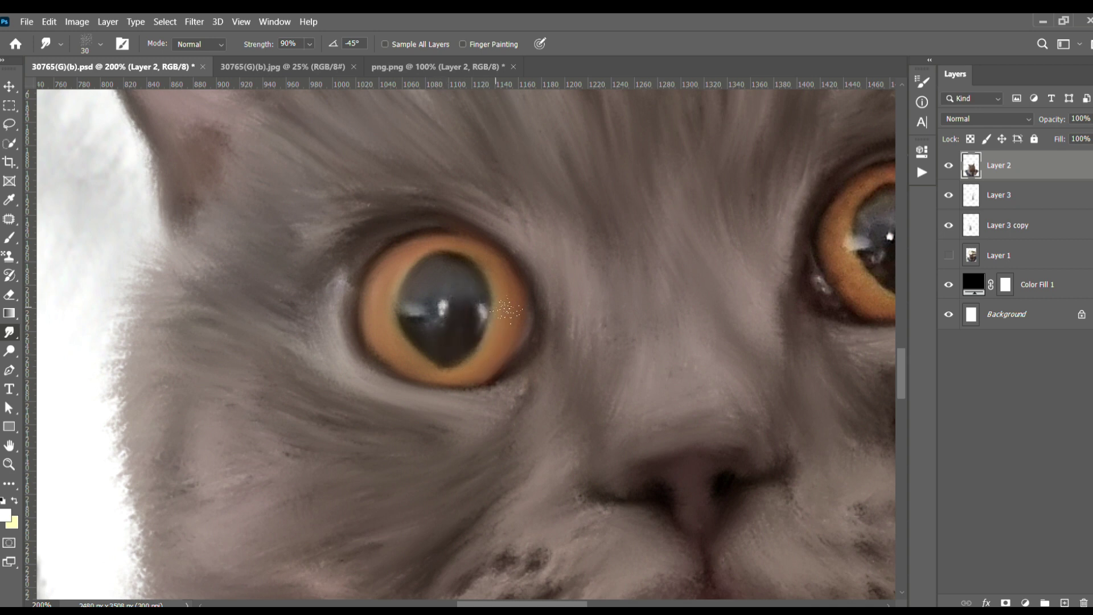
- Smear the right eye's inner corner and lower rim and soften its pupil speckles
{"action": "left_click_drag", "start_coordinate": [505, 310], "coordinate": [224, 436]}
{"action": "mouse_move", "coordinate": [492, 334]}
{"action": "left_mouse_down"}
{"action": "mouse_move", "coordinate": [495, 370]}
{"action": "mouse_move", "coordinate": [548, 372]}
{"action": "left_mouse_up"}
{"action": "key", "text": "bracketleft"}
{"action": "left_click_drag", "start_coordinate": [561, 319], "coordinate": [571, 326]}
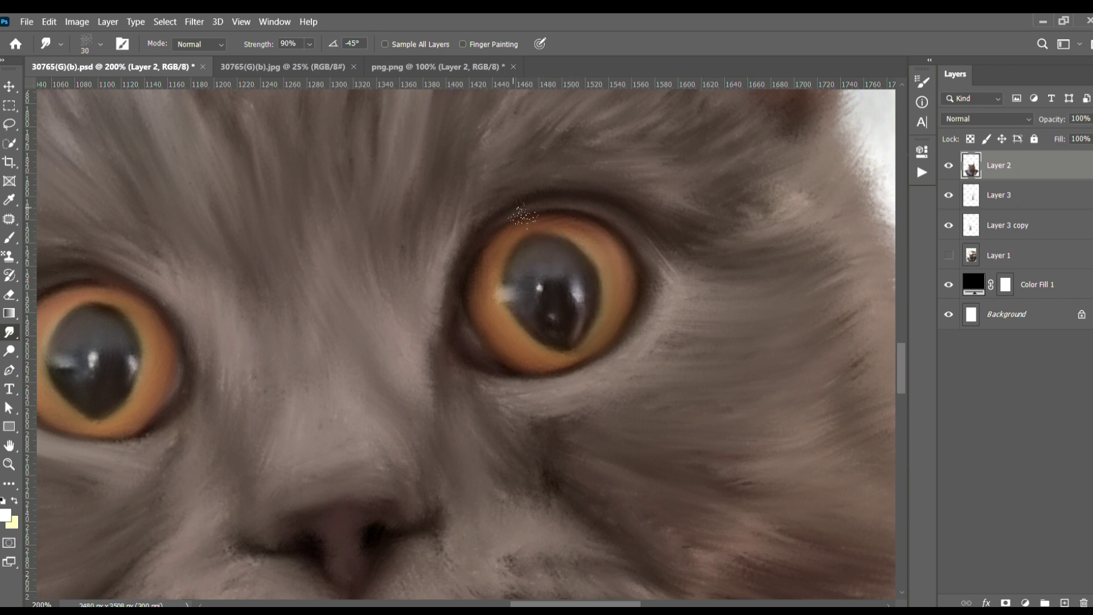
{"action": "scroll", "coordinate": [522, 215], "scroll_direction": "down", "scroll_amount": 3}
- Smudge the chest fur and the right fur edge smooth with a larger brush on Layer 2
{"action": "scroll", "coordinate": [528, 261], "scroll_direction": "up", "scroll_amount": 2}
{"action": "scroll", "coordinate": [530, 302], "scroll_direction": "down", "scroll_amount": 5}
{"action": "key", "text": "bracketright"}
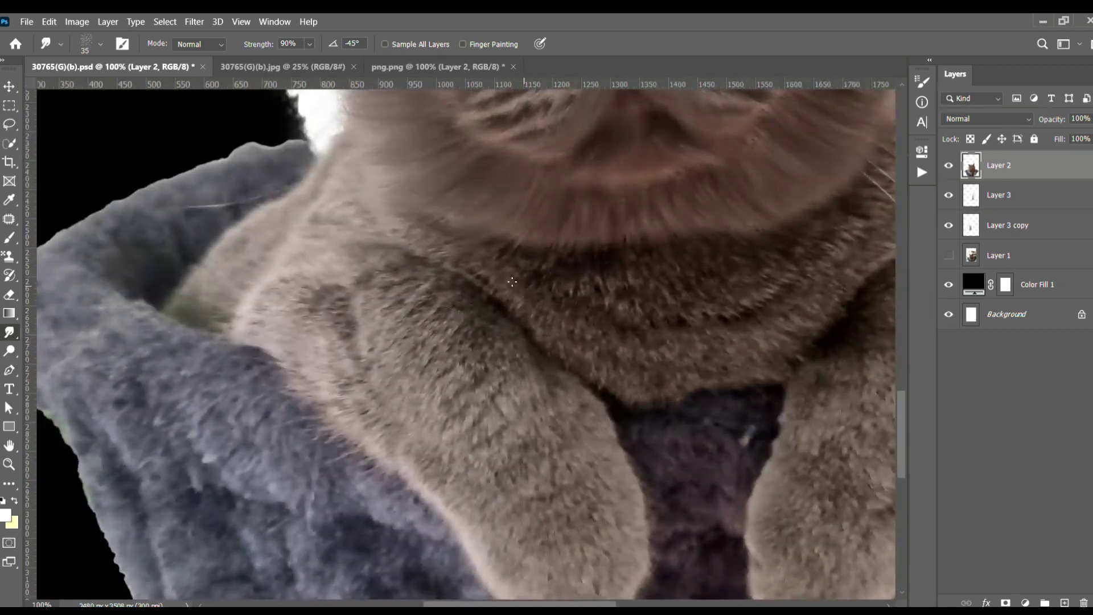
{"action": "key", "text": "bracketright"}
{"action": "key", "text": "bracketright"}
{"action": "mouse_move", "coordinate": [531, 265]}
{"action": "left_mouse_down"}
{"action": "mouse_move", "coordinate": [532, 342]}
{"action": "mouse_move", "coordinate": [639, 371]}
{"action": "mouse_move", "coordinate": [732, 366]}
{"action": "mouse_move", "coordinate": [719, 351]}
{"action": "mouse_move", "coordinate": [762, 342]}
{"action": "mouse_move", "coordinate": [671, 361]}
{"action": "mouse_move", "coordinate": [617, 288]}
{"action": "mouse_move", "coordinate": [660, 268]}
{"action": "left_mouse_up"}
{"action": "key", "text": "bracketright"}
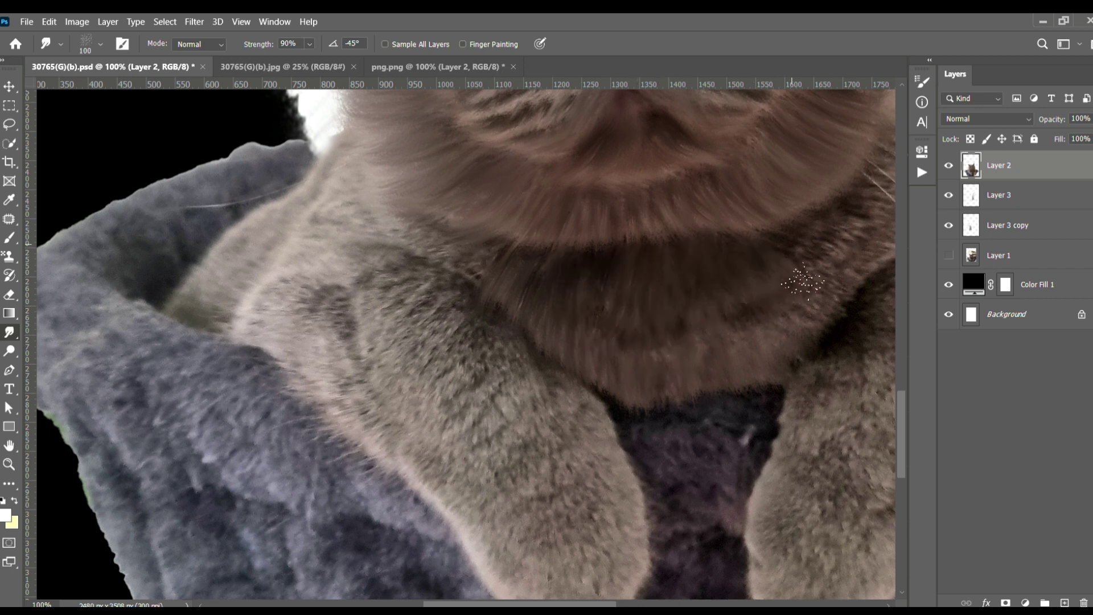
{"action": "left_click_drag", "start_coordinate": [747, 382], "coordinate": [417, 451]}
{"action": "key", "text": "bracketright"}
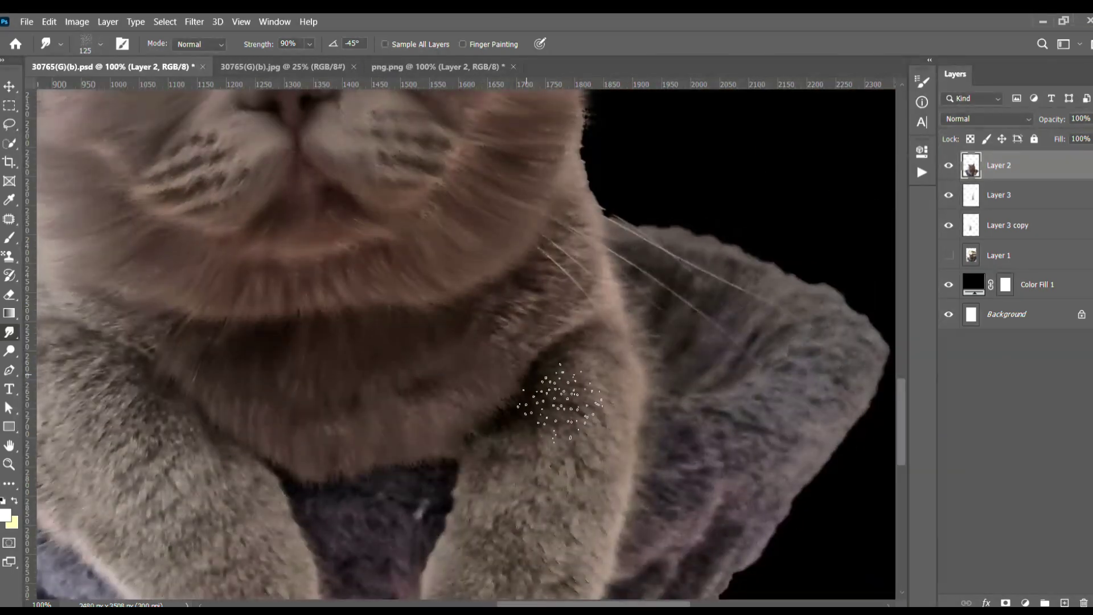
{"action": "key", "text": "bracketleft"}
{"action": "key", "text": "bracketleft"}
{"action": "key", "text": "bracketleft"}
{"action": "left_click_drag", "start_coordinate": [598, 224], "coordinate": [660, 170]}
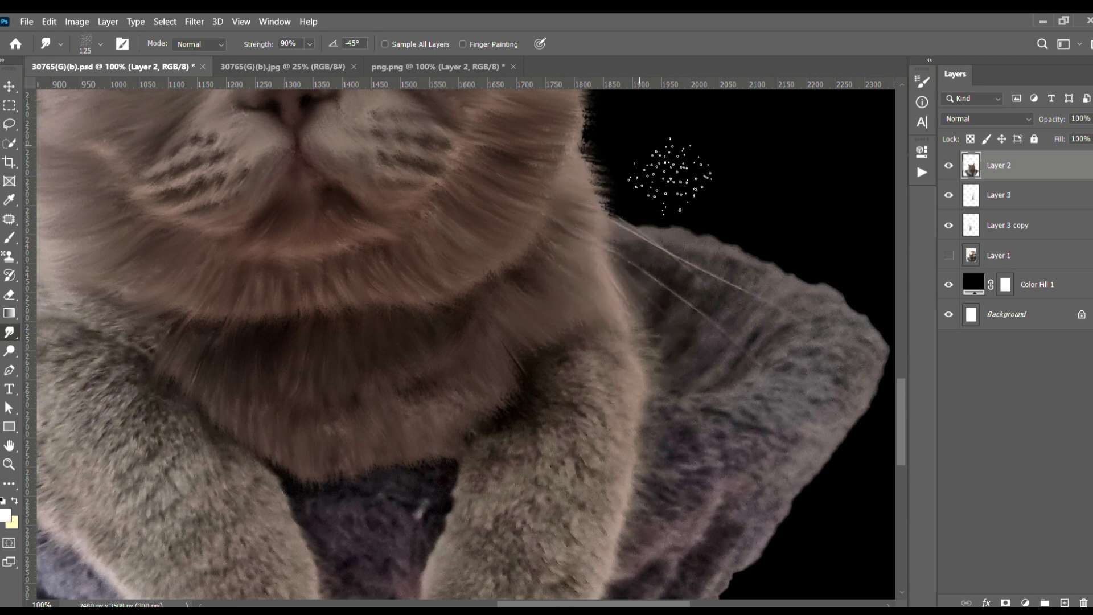
- Soften the right paw's left, lower and upper fur edges with smudge strokes
{"action": "left_click_drag", "start_coordinate": [620, 350], "coordinate": [613, 207]}
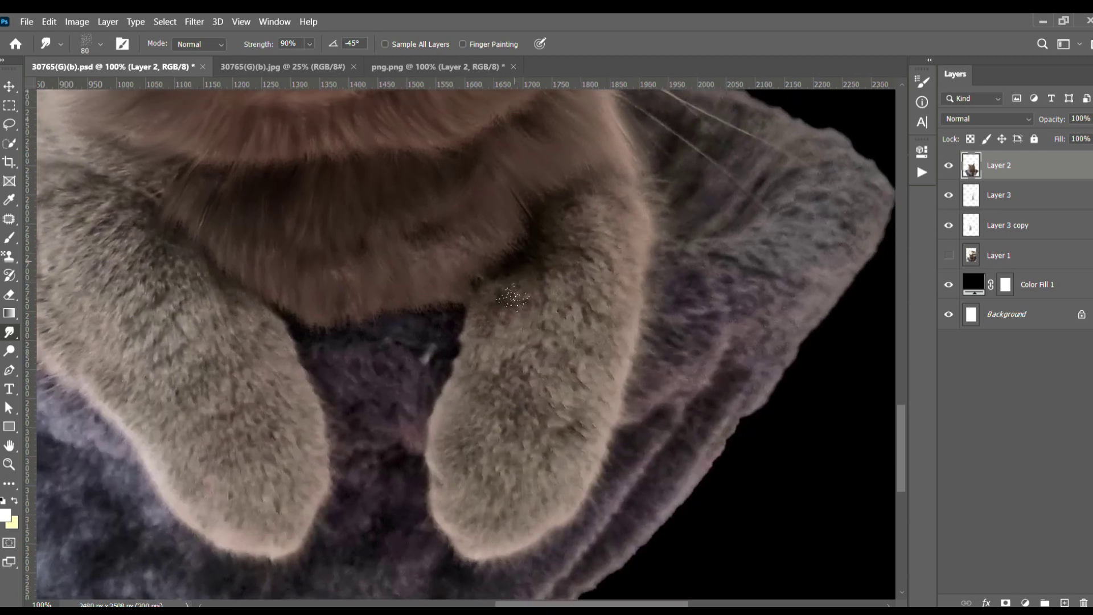
{"action": "left_click_drag", "start_coordinate": [484, 291], "coordinate": [461, 497]}
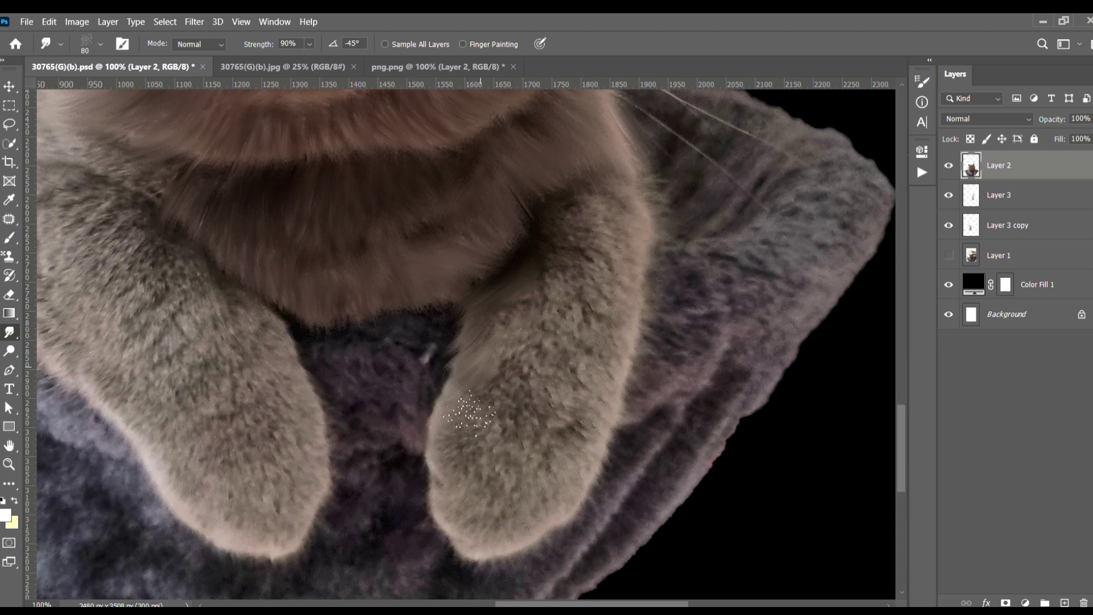
{"action": "left_click_drag", "start_coordinate": [491, 428], "coordinate": [490, 320]}
{"action": "left_click_drag", "start_coordinate": [439, 381], "coordinate": [627, 346]}
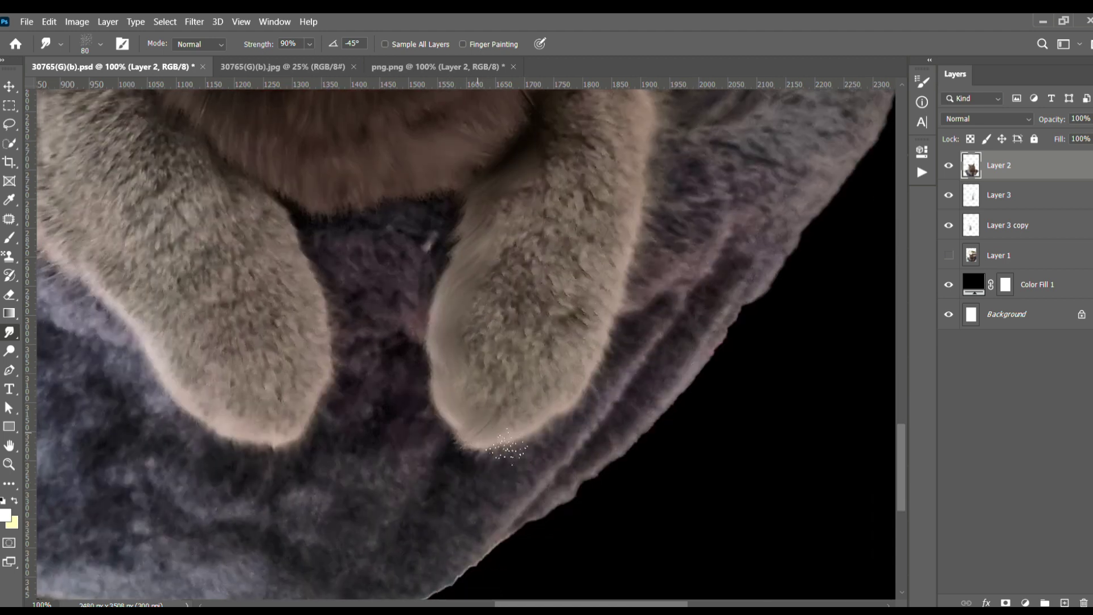
{"action": "left_click_drag", "start_coordinate": [622, 194], "coordinate": [567, 308]}
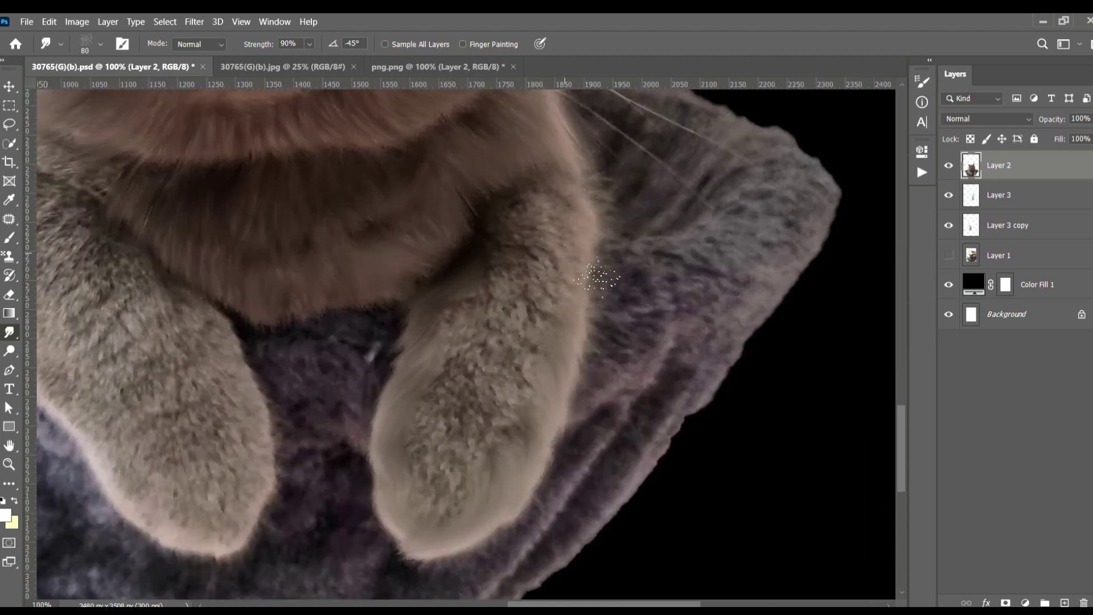
{"action": "key", "text": "bracketright"}
{"action": "left_click_drag", "start_coordinate": [501, 263], "coordinate": [480, 436]}
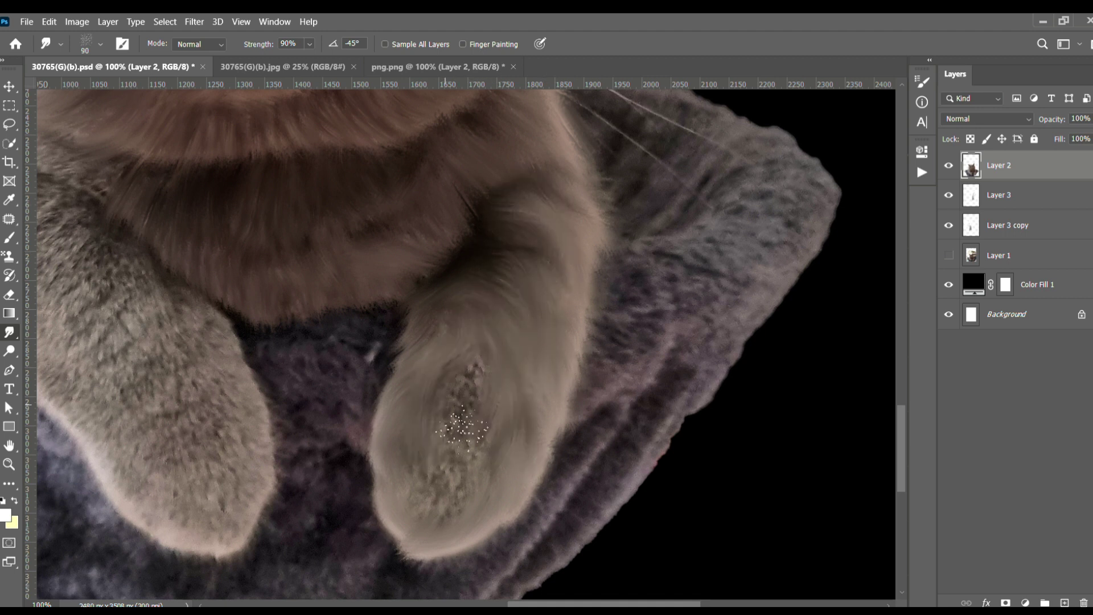
- Smooth the blanket beside the paws and smudge away its light whisker streaks
{"action": "scroll", "coordinate": [480, 435], "scroll_direction": "down", "scroll_amount": 2}
{"action": "scroll", "coordinate": [480, 436], "scroll_direction": "up", "scroll_amount": 1}
{"action": "scroll", "coordinate": [480, 435], "scroll_direction": "up", "scroll_amount": 1}
{"action": "key", "text": "bracketright"}
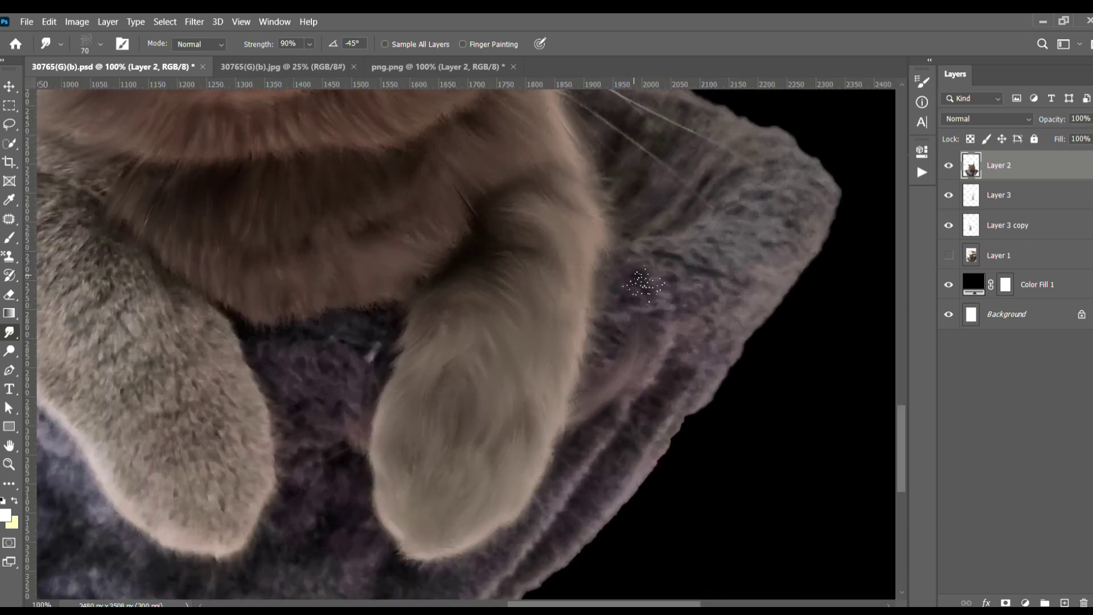
{"action": "mouse_move", "coordinate": [595, 421]}
{"action": "left_mouse_down"}
{"action": "mouse_move", "coordinate": [711, 358]}
{"action": "mouse_move", "coordinate": [752, 310]}
{"action": "mouse_move", "coordinate": [708, 252]}
{"action": "mouse_move", "coordinate": [714, 307]}
{"action": "left_mouse_up"}
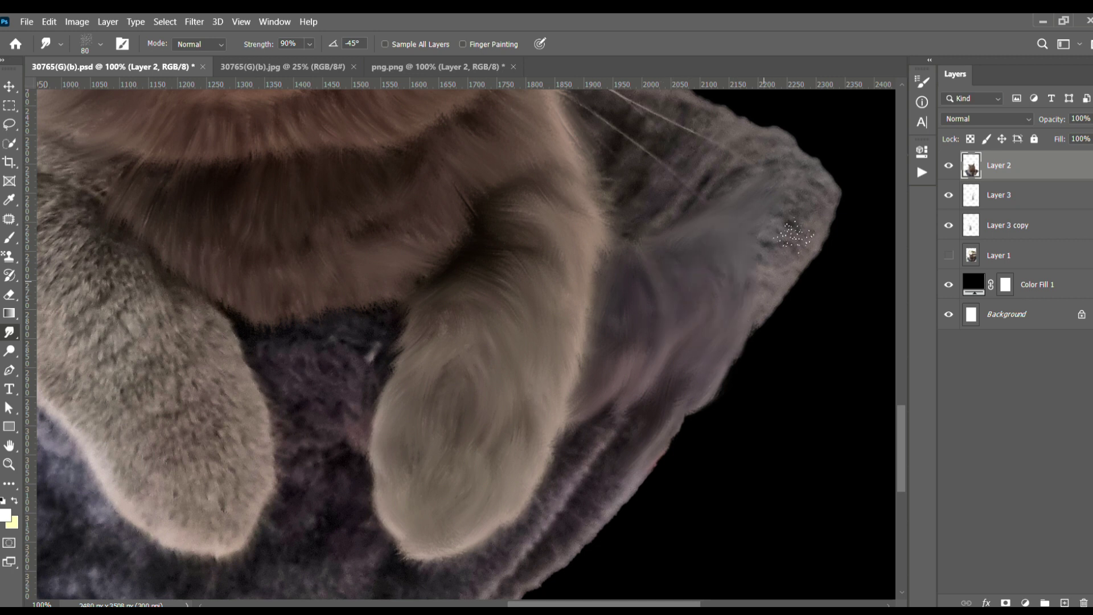
{"action": "scroll", "coordinate": [691, 374], "scroll_direction": "up", "scroll_amount": 3}
{"action": "mouse_move", "coordinate": [574, 330]}
{"action": "left_mouse_down"}
{"action": "mouse_move", "coordinate": [621, 319]}
{"action": "mouse_move", "coordinate": [672, 353]}
{"action": "mouse_move", "coordinate": [612, 263]}
{"action": "mouse_move", "coordinate": [660, 296]}
{"action": "mouse_move", "coordinate": [740, 319]}
{"action": "mouse_move", "coordinate": [791, 359]}
{"action": "mouse_move", "coordinate": [713, 368]}
{"action": "left_mouse_up"}
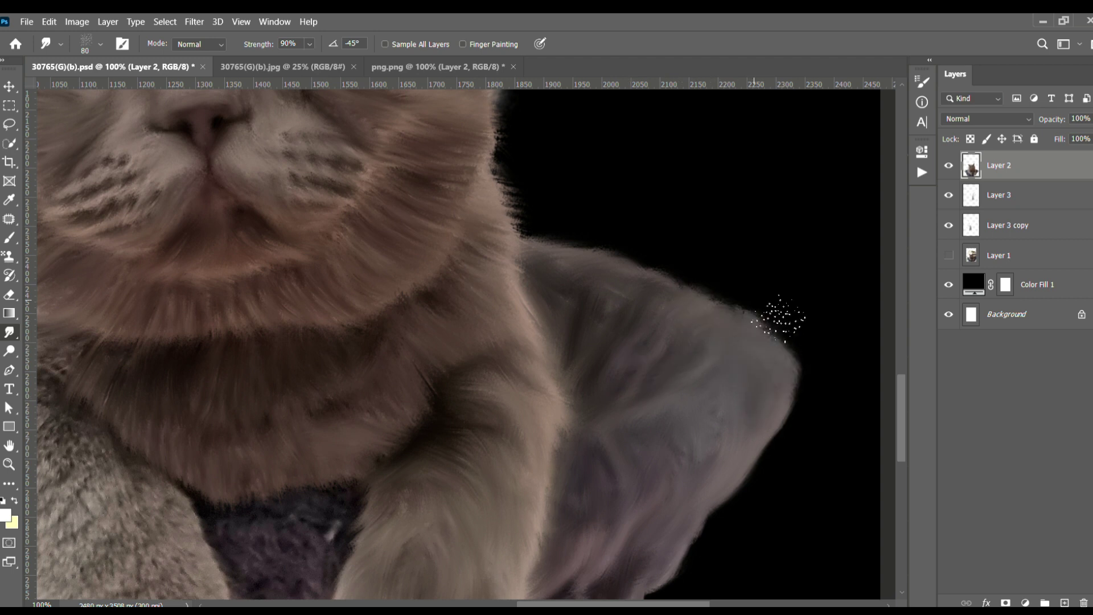
{"action": "scroll", "coordinate": [588, 268], "scroll_direction": "left", "scroll_amount": 5}
{"action": "scroll", "coordinate": [588, 285], "scroll_direction": "down", "scroll_amount": 3}
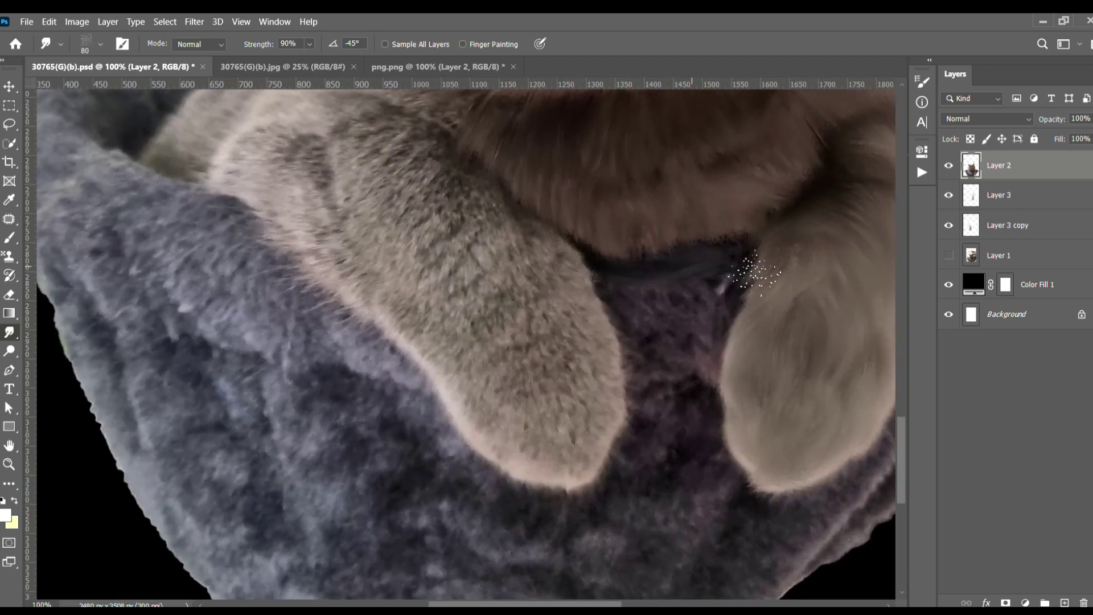
{"action": "mouse_move", "coordinate": [712, 288]}
{"action": "left_mouse_down"}
{"action": "mouse_move", "coordinate": [655, 313]}
{"action": "mouse_move", "coordinate": [678, 361]}
{"action": "mouse_move", "coordinate": [720, 302]}
{"action": "mouse_move", "coordinate": [709, 326]}
{"action": "left_mouse_up"}
- Smudge the lower paw, chest fur and fur along the bowl rim into soft strands
{"action": "left_click_drag", "start_coordinate": [492, 259], "coordinate": [601, 390]}
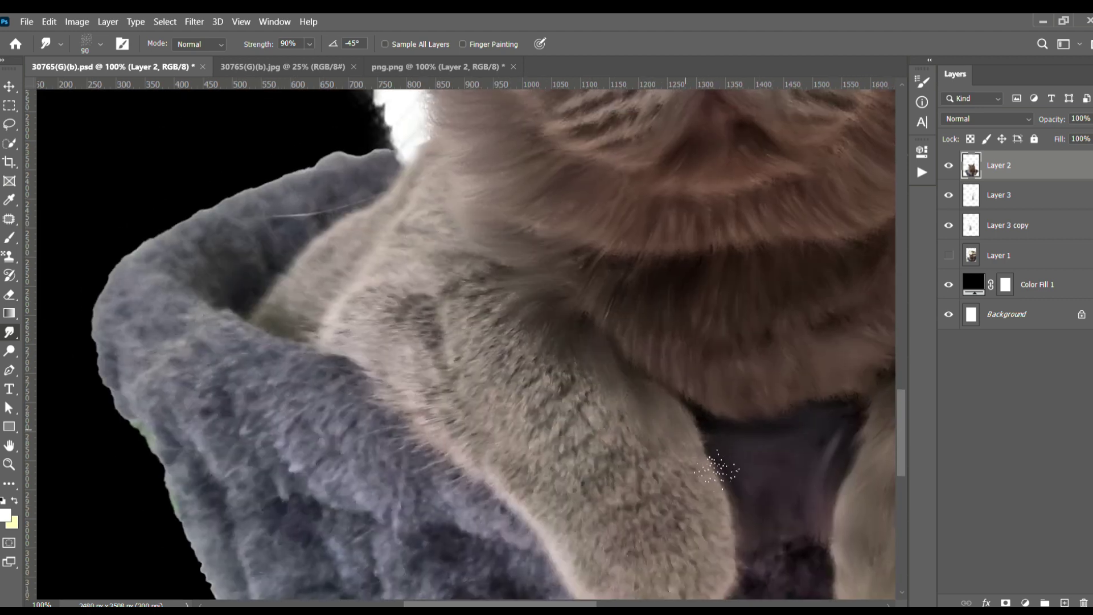
{"action": "left_click_drag", "start_coordinate": [706, 450], "coordinate": [677, 336]}
{"action": "mouse_move", "coordinate": [696, 477]}
{"action": "left_mouse_down"}
{"action": "mouse_move", "coordinate": [632, 521]}
{"action": "mouse_move", "coordinate": [567, 464]}
{"action": "mouse_move", "coordinate": [609, 532]}
{"action": "mouse_move", "coordinate": [522, 408]}
{"action": "mouse_move", "coordinate": [444, 330]}
{"action": "mouse_move", "coordinate": [376, 290]}
{"action": "mouse_move", "coordinate": [604, 450]}
{"action": "mouse_move", "coordinate": [684, 435]}
{"action": "mouse_move", "coordinate": [598, 391]}
{"action": "mouse_move", "coordinate": [593, 341]}
{"action": "mouse_move", "coordinate": [537, 293]}
{"action": "mouse_move", "coordinate": [493, 231]}
{"action": "mouse_move", "coordinate": [399, 171]}
{"action": "mouse_move", "coordinate": [388, 228]}
{"action": "mouse_move", "coordinate": [467, 290]}
{"action": "mouse_move", "coordinate": [576, 327]}
{"action": "left_mouse_up"}
{"action": "scroll", "coordinate": [569, 342], "scroll_direction": "up", "scroll_amount": 5}
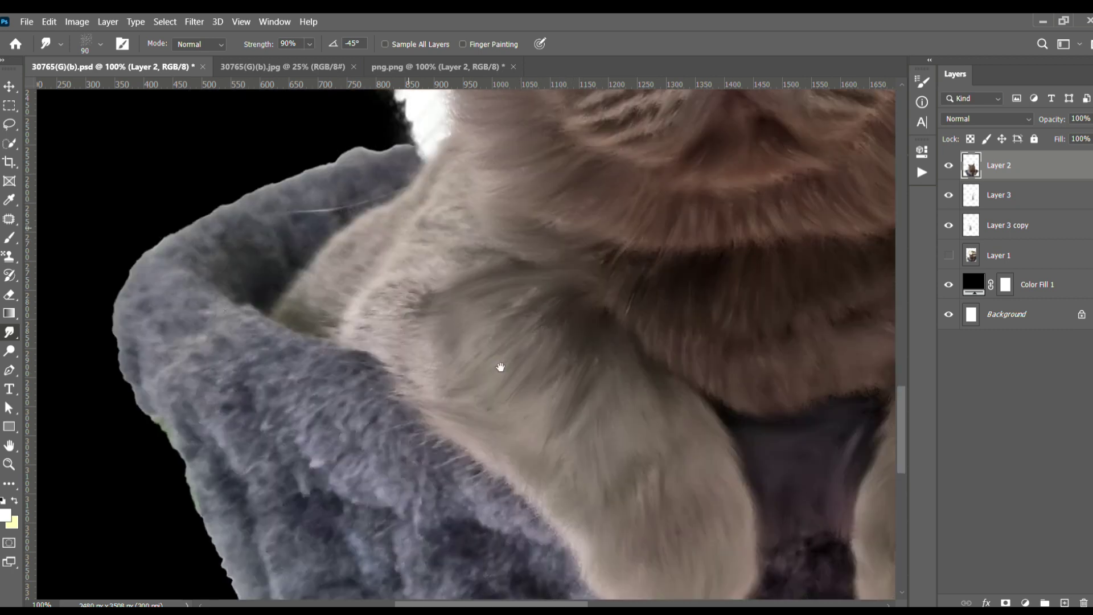
{"action": "scroll", "coordinate": [512, 370], "scroll_direction": "left", "scroll_amount": 4}
{"action": "mouse_move", "coordinate": [494, 407]}
{"action": "left_mouse_down"}
{"action": "mouse_move", "coordinate": [479, 346]}
{"action": "mouse_move", "coordinate": [529, 331]}
{"action": "mouse_move", "coordinate": [508, 470]}
{"action": "left_mouse_up"}
{"action": "mouse_move", "coordinate": [529, 275]}
{"action": "left_mouse_down"}
{"action": "mouse_move", "coordinate": [398, 353]}
{"action": "mouse_move", "coordinate": [430, 396]}
{"action": "left_mouse_up"}
{"action": "mouse_move", "coordinate": [420, 354]}
{"action": "left_mouse_down"}
{"action": "mouse_move", "coordinate": [432, 293]}
{"action": "mouse_move", "coordinate": [496, 250]}
{"action": "left_mouse_up"}
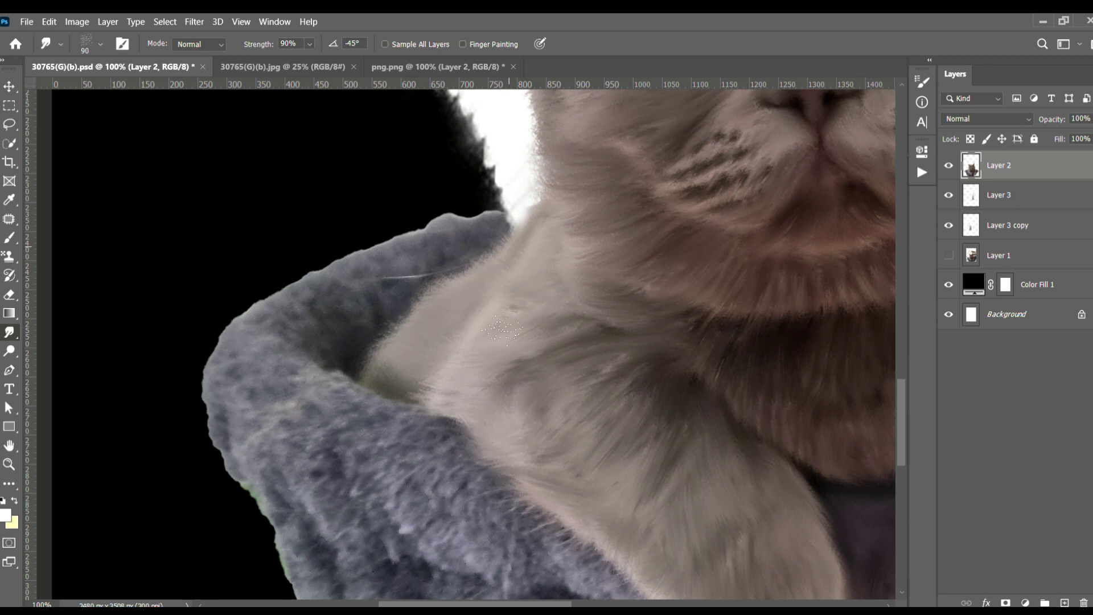
{"action": "scroll", "coordinate": [563, 527], "scroll_direction": "down", "scroll_amount": 2}
- Smudge the bowl rim's white streak and the bowl's left edge smooth
{"action": "scroll", "coordinate": [564, 527], "scroll_direction": "down", "scroll_amount": 2}
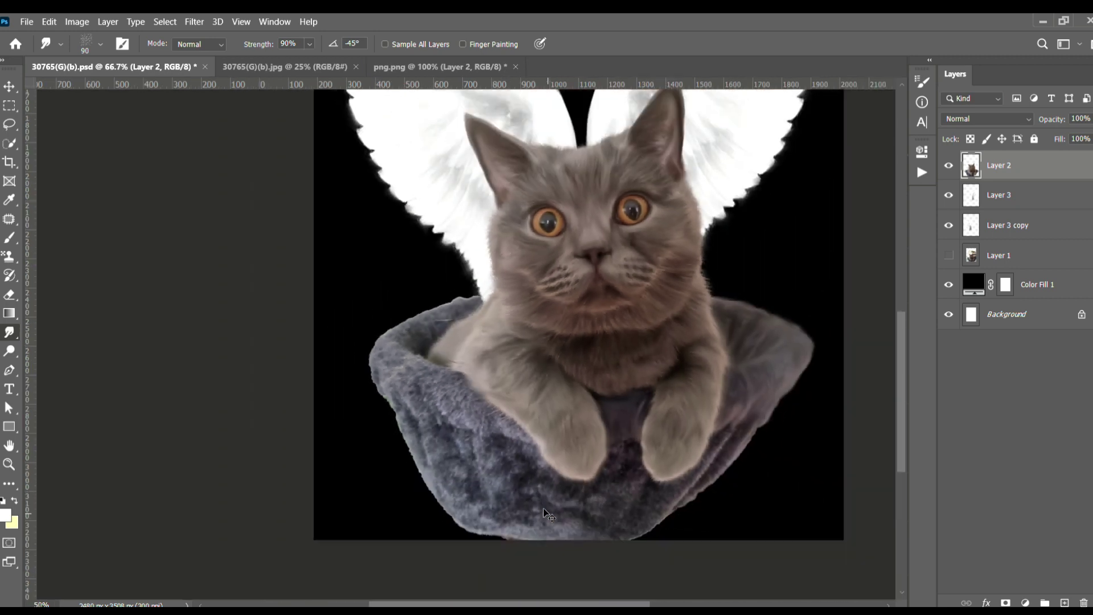
{"action": "scroll", "coordinate": [564, 527], "scroll_direction": "up", "scroll_amount": 2}
{"action": "scroll", "coordinate": [564, 527], "scroll_direction": "up", "scroll_amount": 1}
{"action": "scroll", "coordinate": [559, 519], "scroll_direction": "up", "scroll_amount": 1}
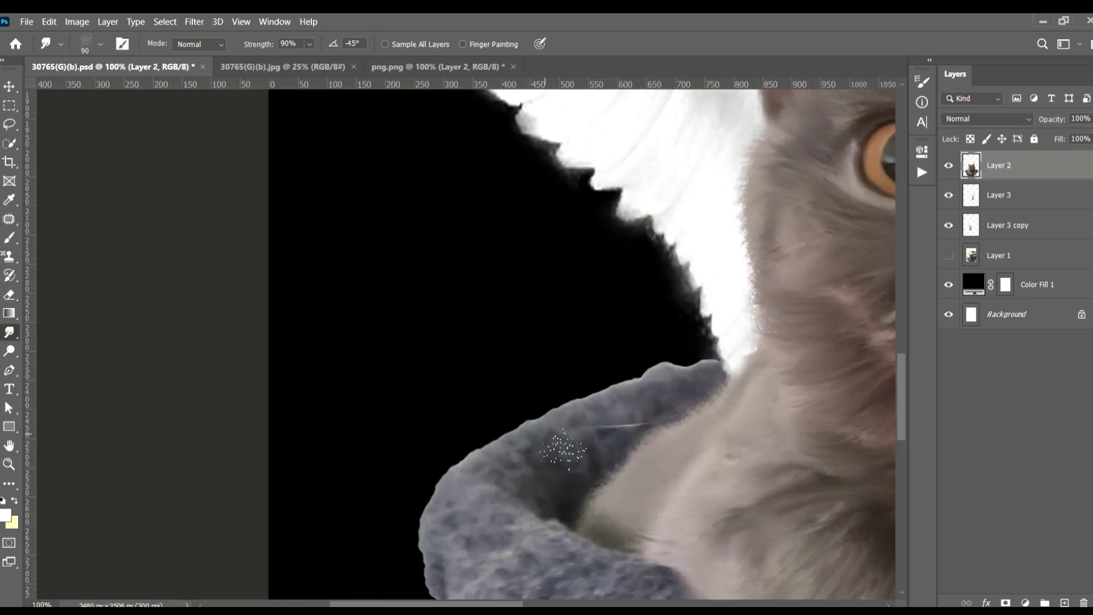
{"action": "key", "text": "bracketright"}
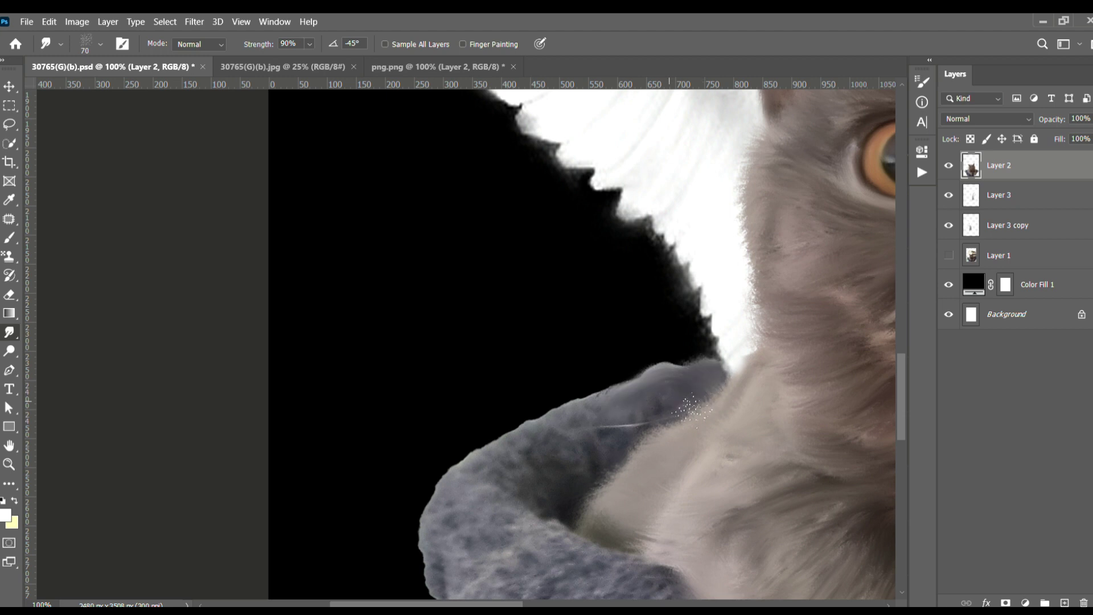
{"action": "mouse_move", "coordinate": [610, 459]}
{"action": "left_mouse_down"}
{"action": "mouse_move", "coordinate": [620, 434]}
{"action": "mouse_move", "coordinate": [489, 467]}
{"action": "left_mouse_up"}
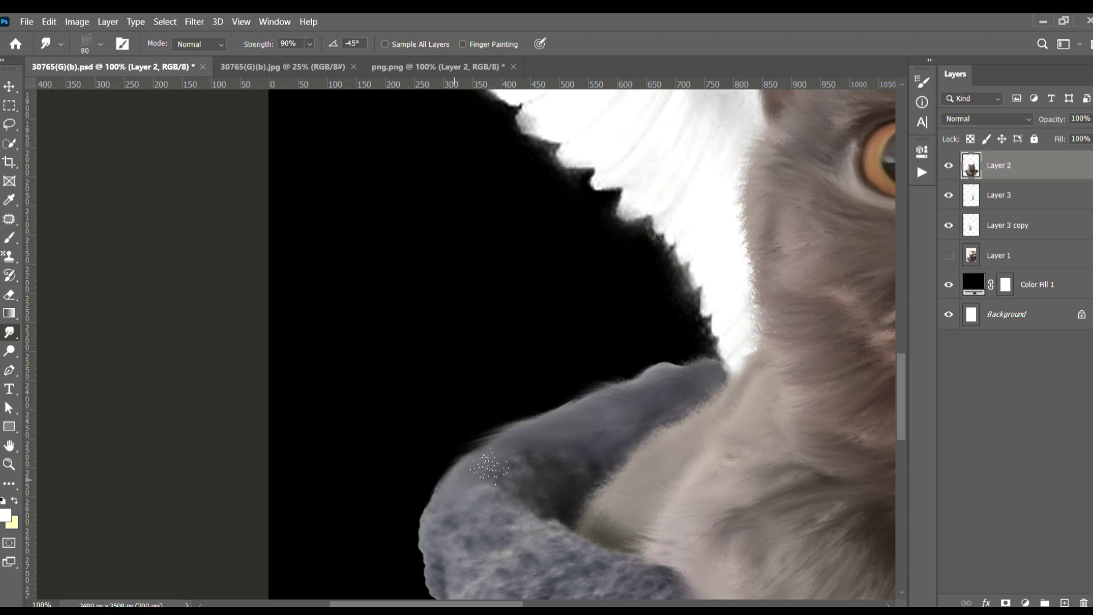
{"action": "mouse_move", "coordinate": [509, 431]}
{"action": "left_mouse_down"}
{"action": "mouse_move", "coordinate": [487, 381]}
{"action": "mouse_move", "coordinate": [610, 391]}
{"action": "mouse_move", "coordinate": [643, 427]}
{"action": "left_mouse_up"}
{"action": "scroll", "coordinate": [508, 380], "scroll_direction": "down", "scroll_amount": 3}
{"action": "mouse_move", "coordinate": [425, 406]}
{"action": "left_mouse_down"}
{"action": "mouse_move", "coordinate": [399, 364]}
{"action": "mouse_move", "coordinate": [456, 478]}
{"action": "left_mouse_up"}
{"action": "key", "text": "bracketleft"}
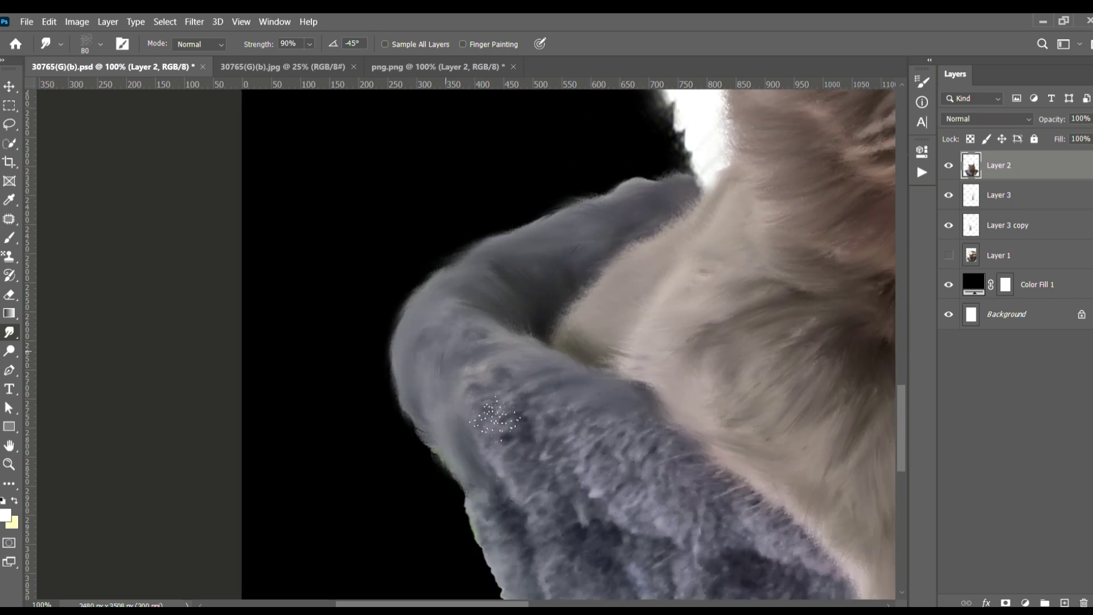
- Swirl-smudge the bowl's fuzzy texture across and down with a much larger brush
{"action": "mouse_move", "coordinate": [537, 522]}
{"action": "left_mouse_down"}
{"action": "mouse_move", "coordinate": [501, 399]}
{"action": "mouse_move", "coordinate": [364, 279]}
{"action": "left_mouse_up"}
{"action": "key", "text": "bracketright"}
{"action": "mouse_move", "coordinate": [467, 341]}
{"action": "left_mouse_down"}
{"action": "mouse_move", "coordinate": [518, 420]}
{"action": "mouse_move", "coordinate": [600, 398]}
{"action": "mouse_move", "coordinate": [708, 478]}
{"action": "left_mouse_up"}
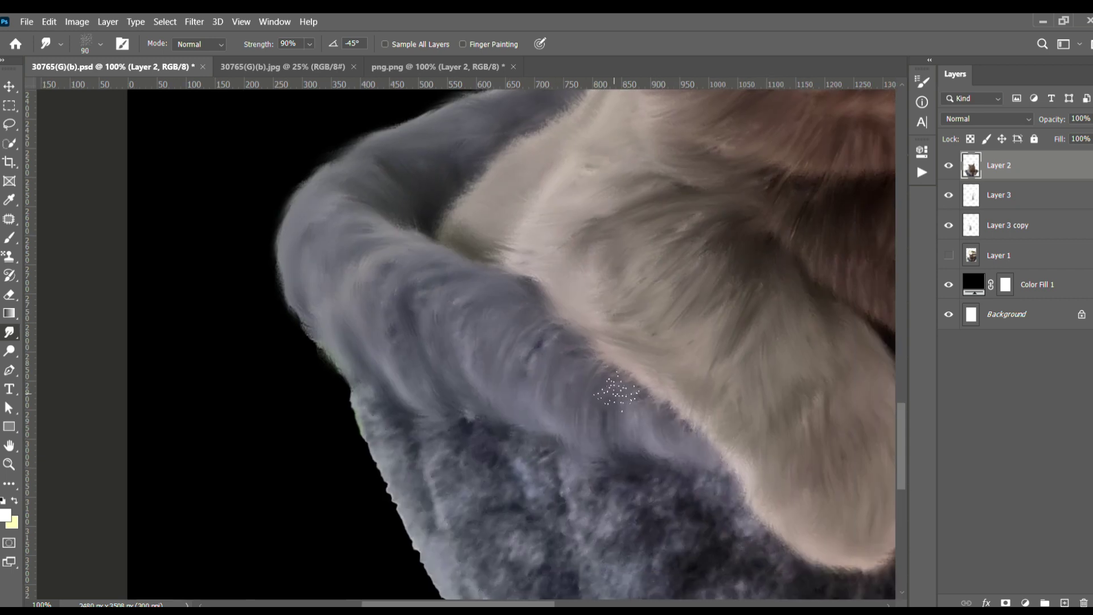
{"action": "scroll", "coordinate": [435, 373], "scroll_direction": "down", "scroll_amount": 2}
{"action": "scroll", "coordinate": [436, 373], "scroll_direction": "down", "scroll_amount": 1}
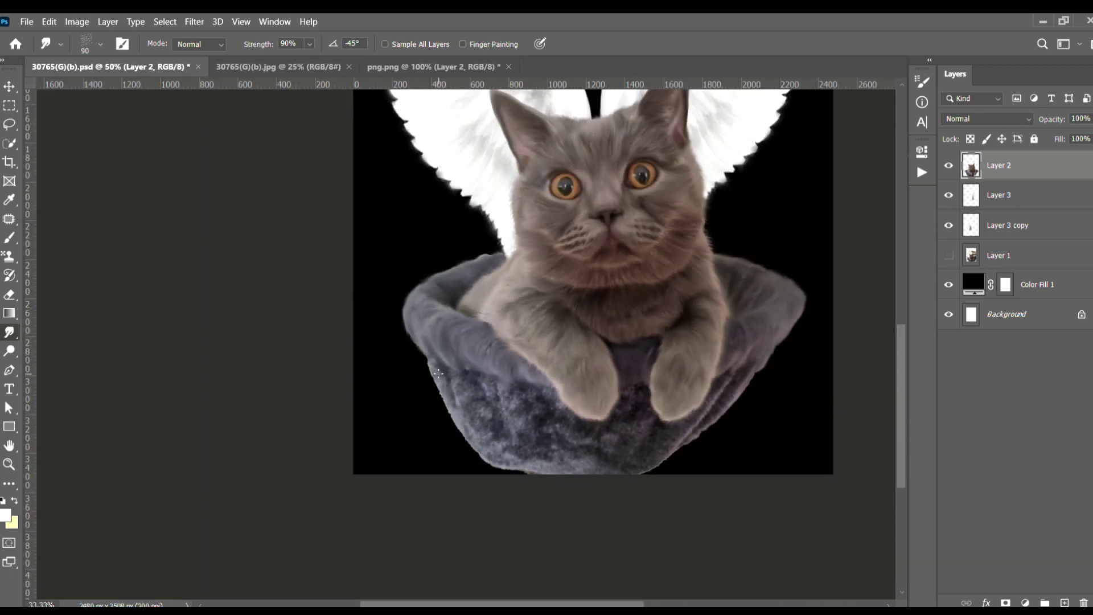
{"action": "scroll", "coordinate": [435, 373], "scroll_direction": "up", "scroll_amount": 1}
{"action": "scroll", "coordinate": [432, 368], "scroll_direction": "up", "scroll_amount": 1}
{"action": "key", "text": "bracketright"}
{"action": "key", "text": "bracketright"}
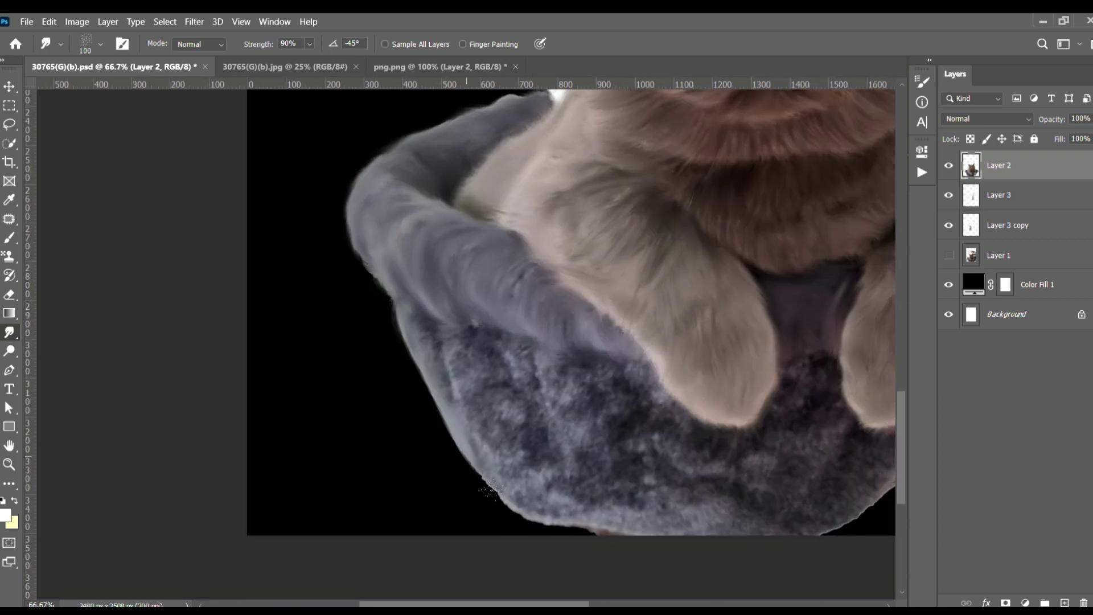
{"action": "mouse_move", "coordinate": [458, 346]}
{"action": "left_mouse_down"}
{"action": "mouse_move", "coordinate": [551, 457]}
{"action": "mouse_move", "coordinate": [637, 532]}
{"action": "left_mouse_up"}
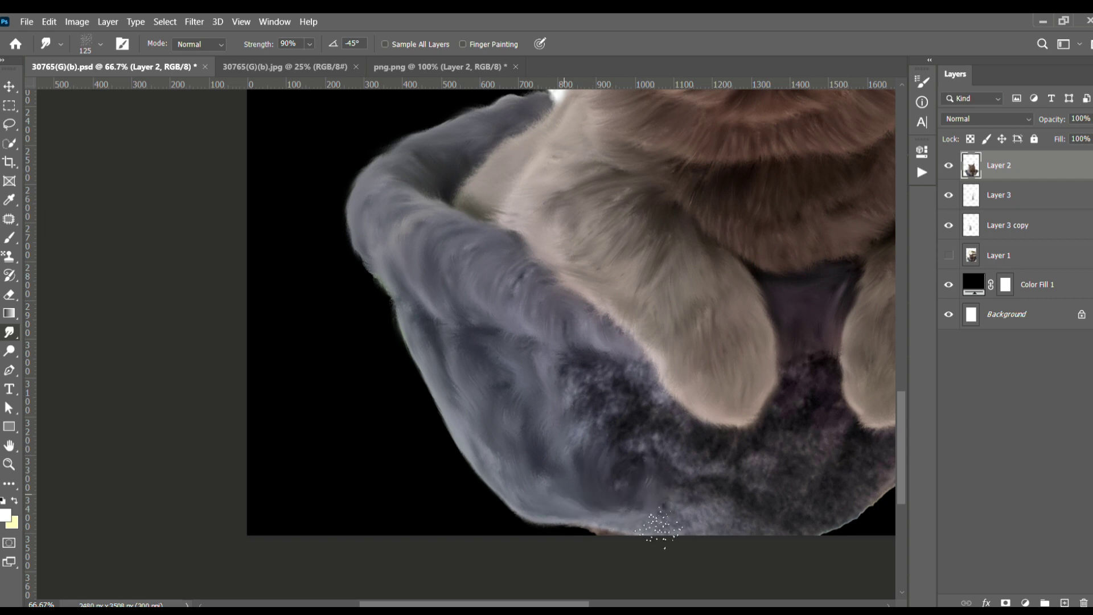
- Smooth the dark grainy patches and the lower-right edge of the bowl
{"action": "left_click_drag", "start_coordinate": [612, 387], "coordinate": [655, 415]}
{"action": "key", "text": "bracketleft"}
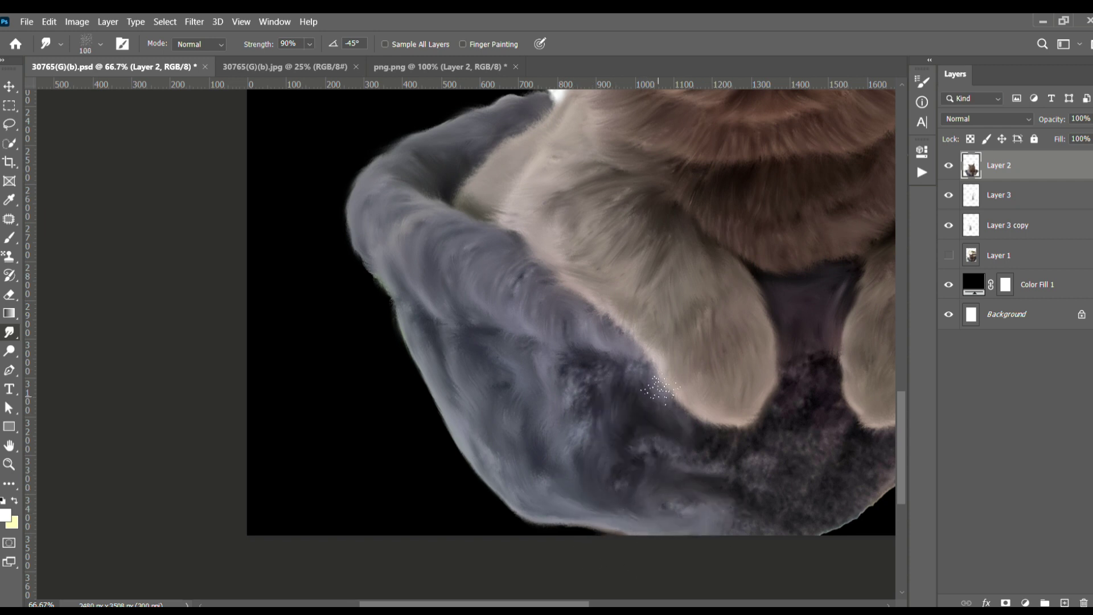
{"action": "left_click_drag", "start_coordinate": [569, 376], "coordinate": [625, 401]}
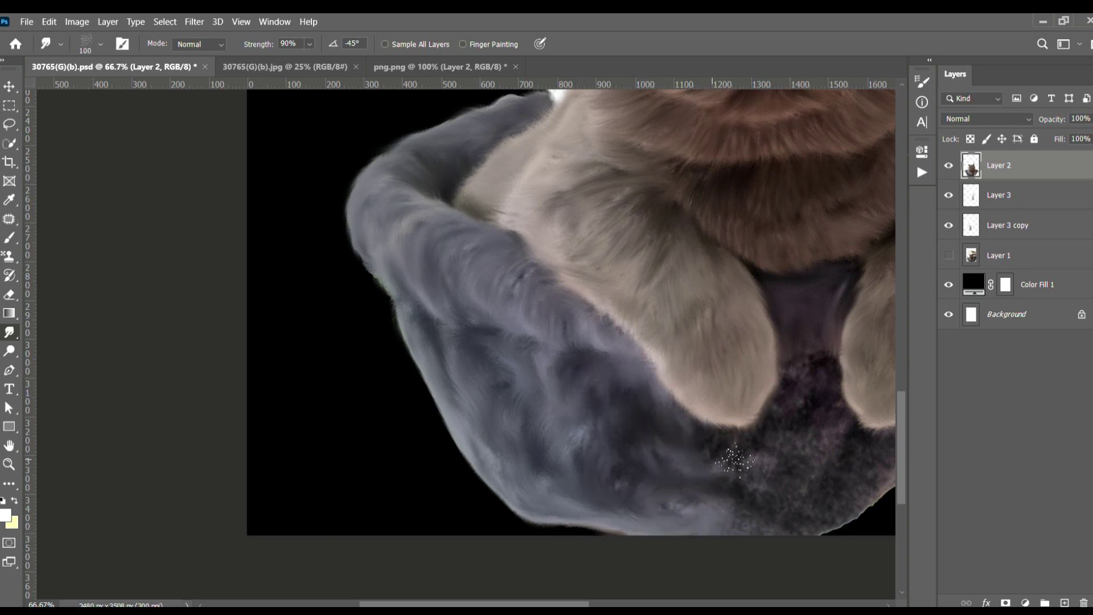
{"action": "mouse_move", "coordinate": [746, 479]}
{"action": "left_mouse_down"}
{"action": "mouse_move", "coordinate": [590, 477]}
{"action": "mouse_move", "coordinate": [635, 435]}
{"action": "left_mouse_up"}
{"action": "key", "text": "bracketleft"}
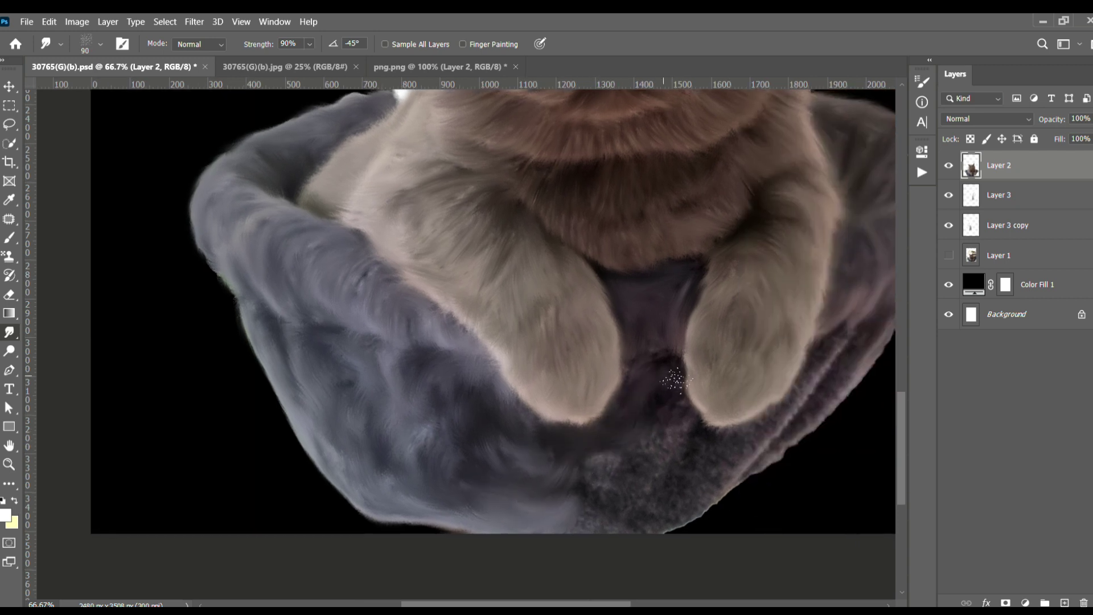
{"action": "mouse_move", "coordinate": [678, 441]}
{"action": "left_mouse_down"}
{"action": "mouse_move", "coordinate": [610, 524]}
{"action": "mouse_move", "coordinate": [708, 468]}
{"action": "mouse_move", "coordinate": [589, 500]}
{"action": "left_mouse_up"}
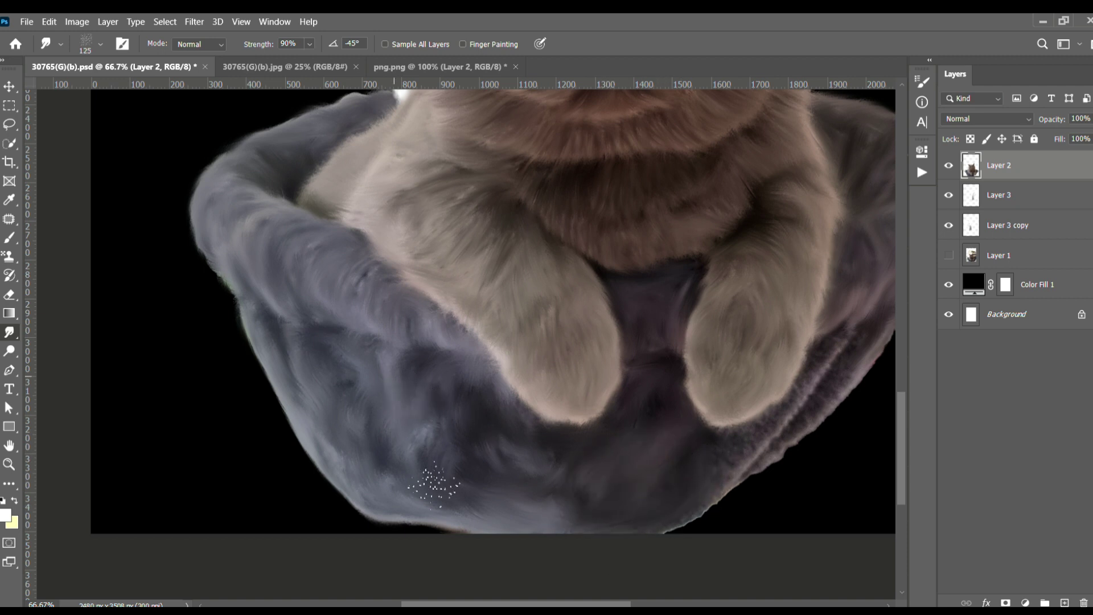
{"action": "scroll", "coordinate": [398, 484], "scroll_direction": "right", "scroll_amount": 3}
{"action": "key", "text": "bracketleft"}
{"action": "mouse_move", "coordinate": [727, 391]}
{"action": "left_mouse_down"}
{"action": "mouse_move", "coordinate": [640, 505]}
{"action": "mouse_move", "coordinate": [561, 549]}
{"action": "mouse_move", "coordinate": [774, 338]}
{"action": "left_mouse_up"}
- Zoom out to the whole image and save the document
{"action": "key", "text": "ctrl+minus"}
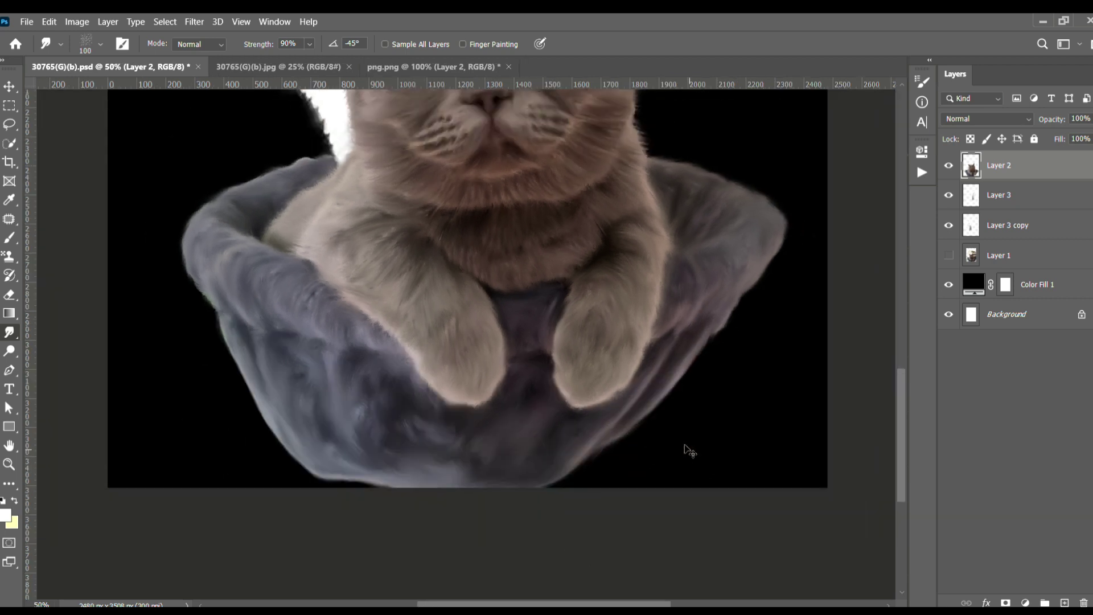
{"action": "key", "text": "ctrl+minus"}
{"action": "key", "text": "ctrl+minus"}
{"action": "key", "text": "ctrl+minus"}
{"action": "key", "text": "ctrl+s"}
- Zoom back in on the cat's face and add a new empty layer on top
{"action": "key", "text": "ctrl+plus"}
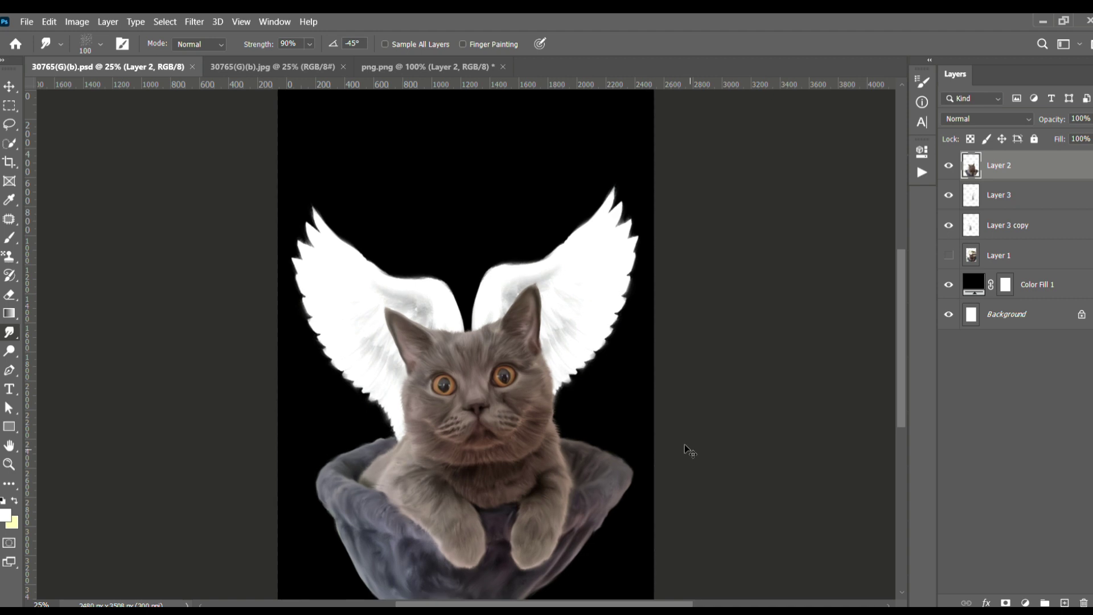
{"action": "key", "text": "ctrl+plus"}
{"action": "key", "text": "ctrl+plus"}
{"action": "key", "text": "ctrl+plus"}
{"action": "left_click_drag", "start_coordinate": [674, 512], "coordinate": [626, 353]}
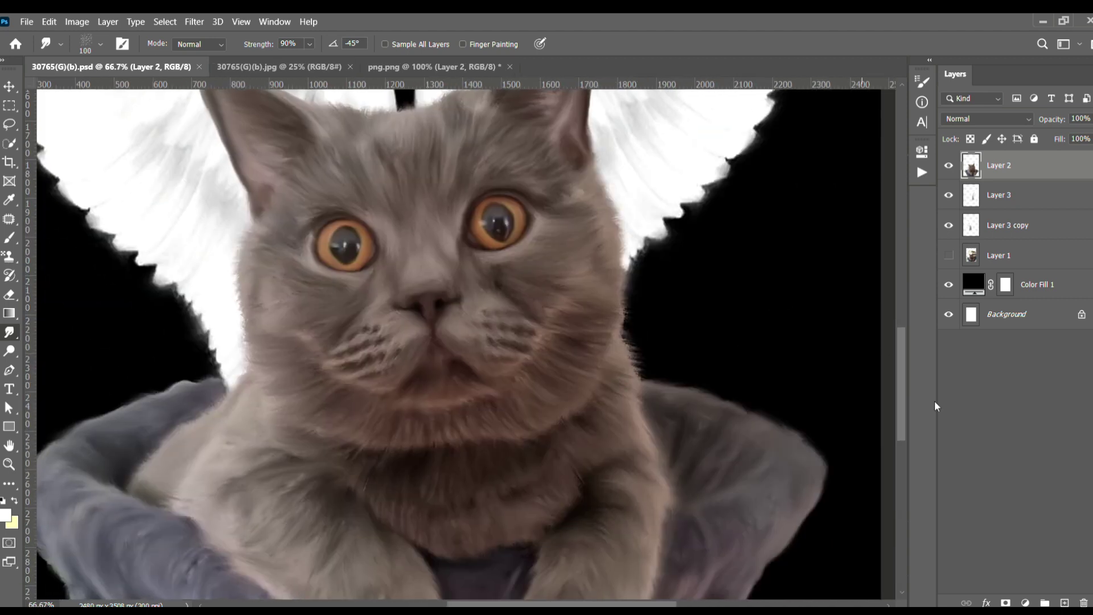
{"action": "left_click", "coordinate": [1065, 603]}
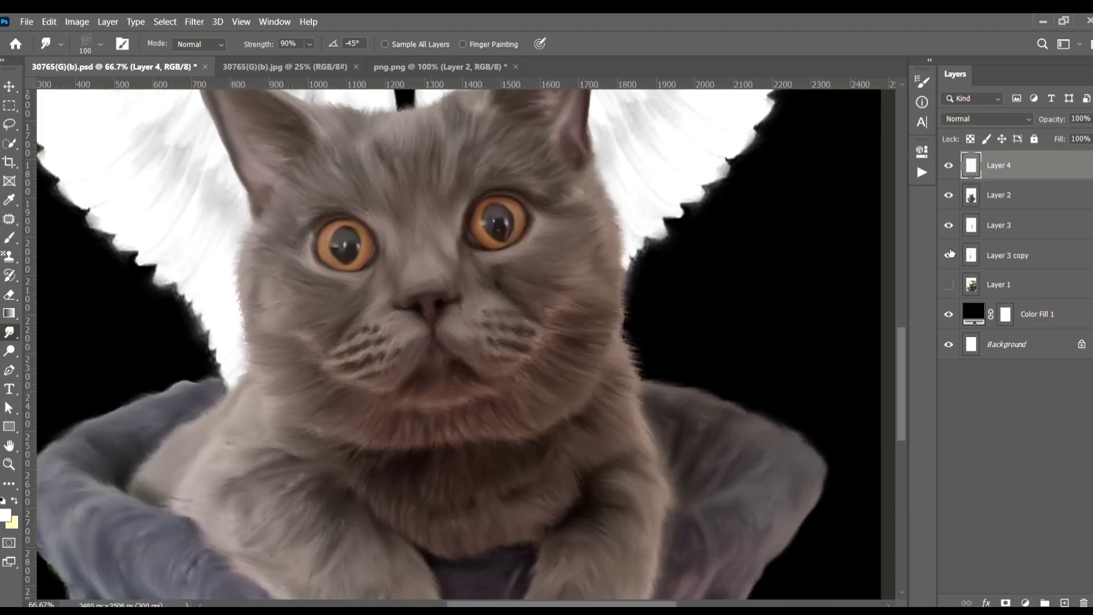
- Hide the painted cat and wing layers, show the original cat photo, and pick the Brush
{"action": "left_click_drag", "start_coordinate": [949, 195], "coordinate": [950, 242]}
{"action": "left_click", "coordinate": [948, 284]}
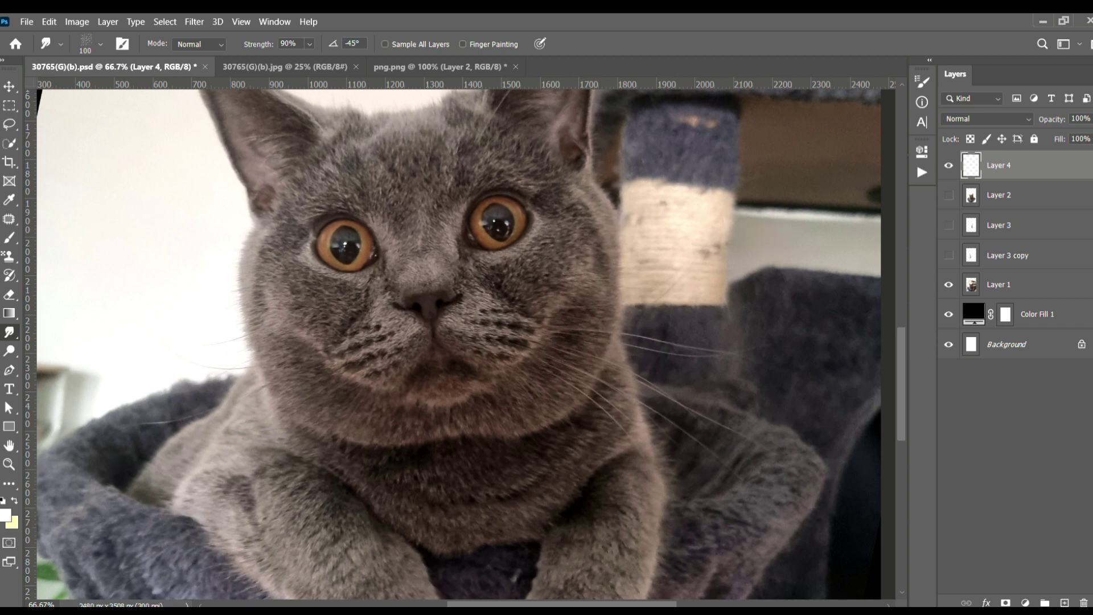
{"action": "key", "text": "b"}
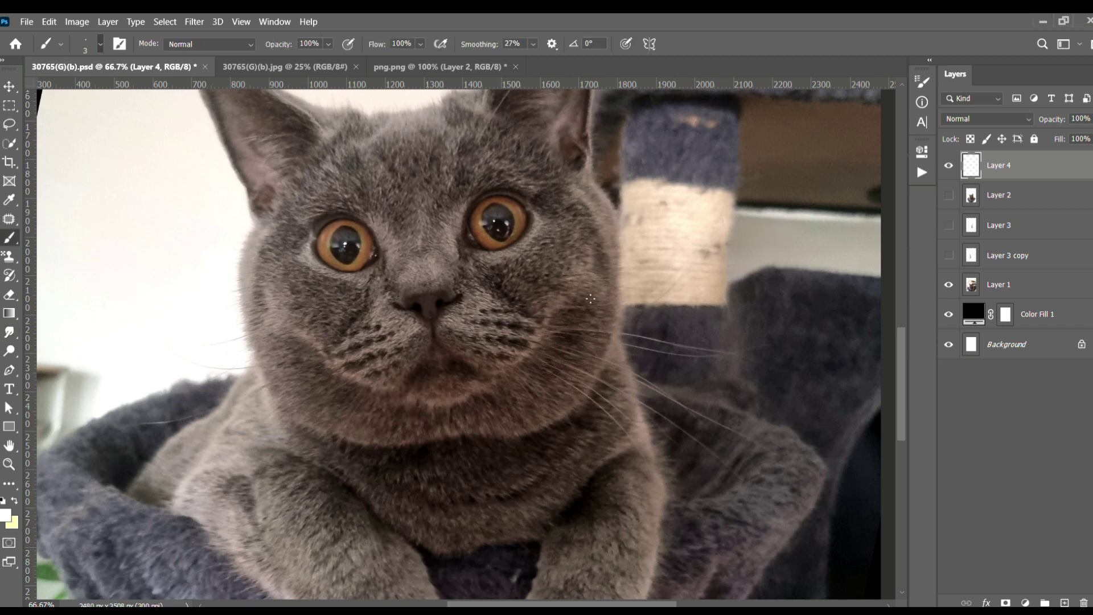
- Paint light grey-beige whiskers on both cheeks, then show the wing and cat layers again
{"action": "left_click", "coordinate": [471, 307], "text": "alt"}
{"action": "left_click", "coordinate": [309, 255], "text": "alt"}
{"action": "left_click_drag", "start_coordinate": [514, 326], "coordinate": [756, 358]}
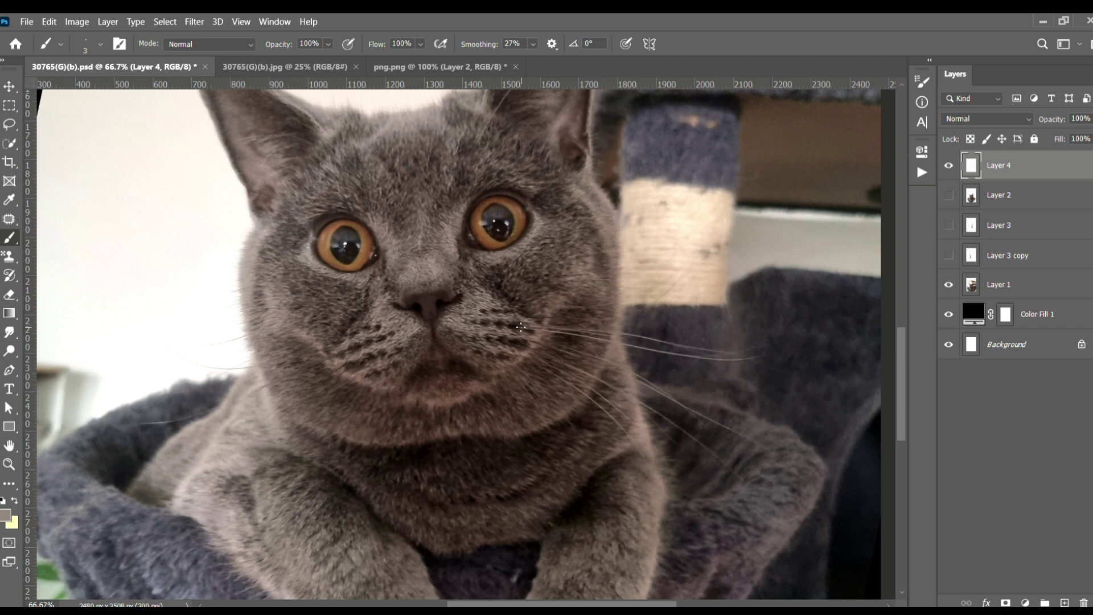
{"action": "mouse_move", "coordinate": [509, 333]}
{"action": "left_mouse_down"}
{"action": "mouse_move", "coordinate": [751, 447]}
{"action": "mouse_move", "coordinate": [721, 463]}
{"action": "left_mouse_up"}
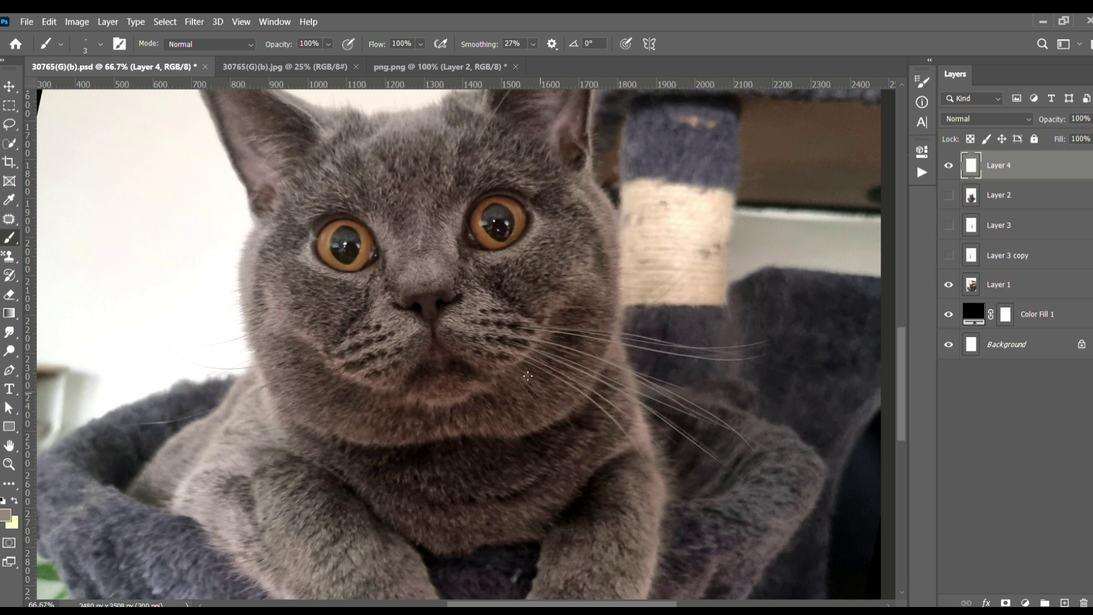
{"action": "left_click_drag", "start_coordinate": [356, 377], "coordinate": [305, 419]}
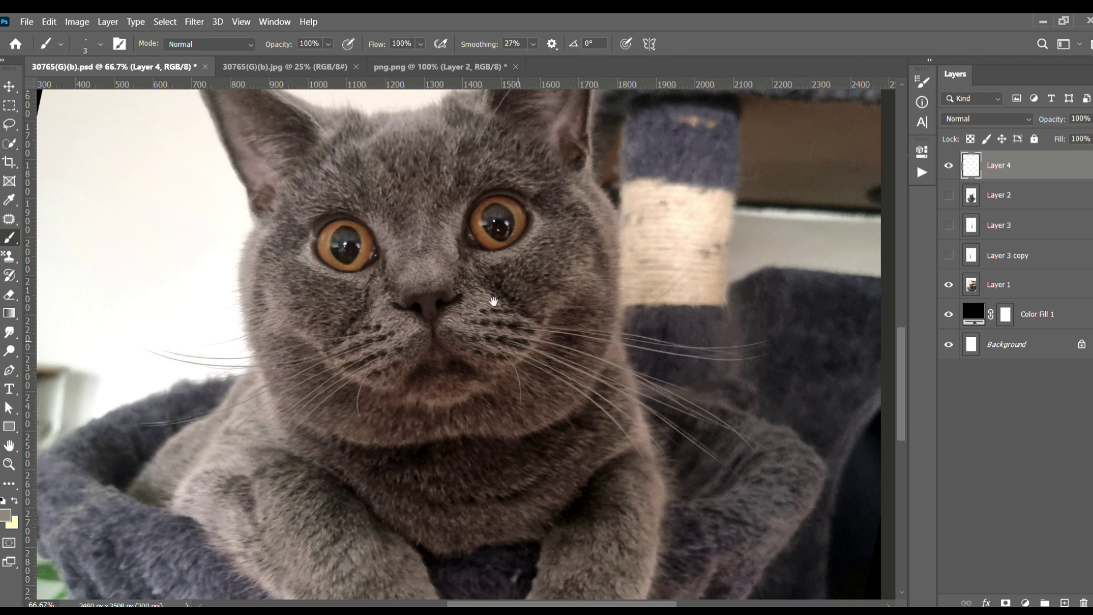
{"action": "scroll", "coordinate": [496, 298], "scroll_direction": "up", "scroll_amount": 5}
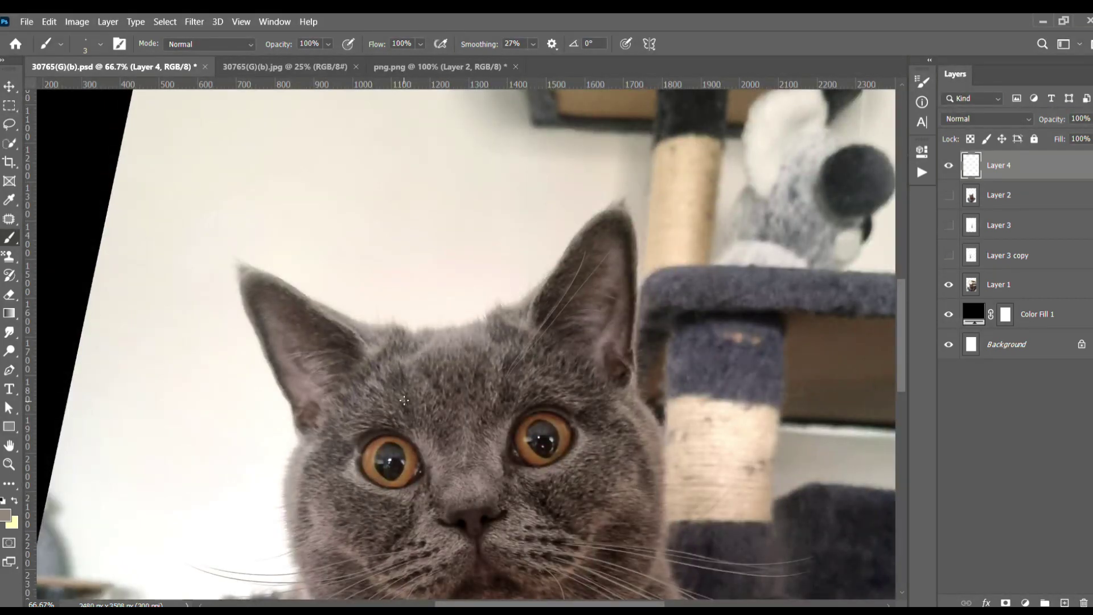
{"action": "left_click_drag", "start_coordinate": [948, 195], "coordinate": [948, 255]}
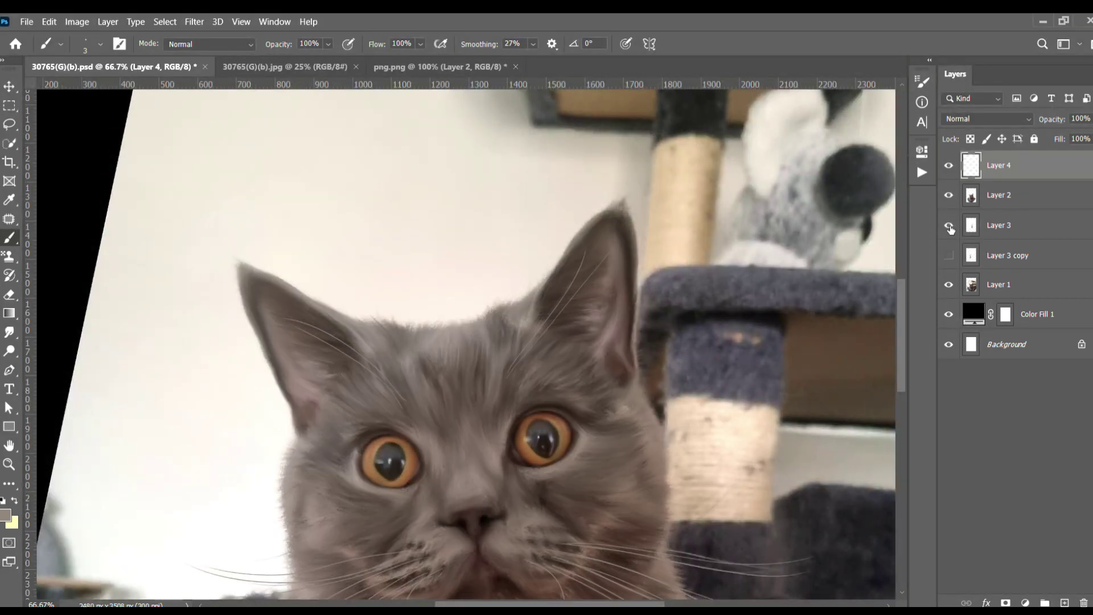
- Hide the original cat photo (Layer 1) and smudge the fur around the cat's face
{"action": "left_click", "coordinate": [948, 284]}
{"action": "key", "text": "ctrl+minus"}
{"action": "key", "text": "ctrl+minus"}
{"action": "key", "text": "ctrl+minus"}
{"action": "key", "text": "ctrl+minus"}
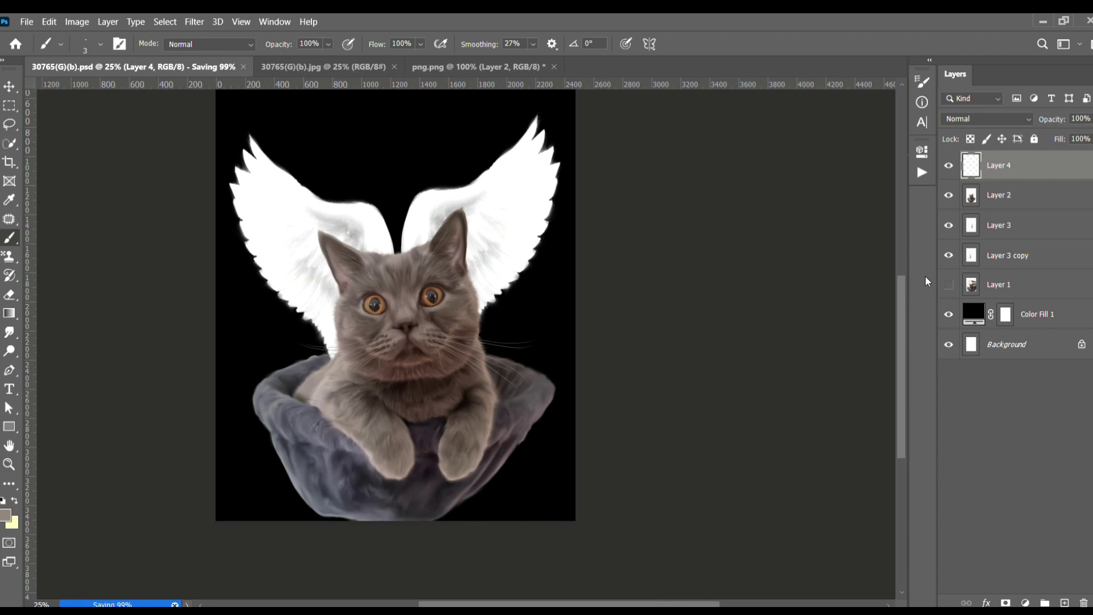
{"action": "key", "text": "ctrl+plus"}
{"action": "key", "text": "ctrl+plus"}
{"action": "key", "text": "ctrl+plus"}
{"action": "key", "text": "ctrl+plus"}
{"action": "left_click", "coordinate": [8, 332]}
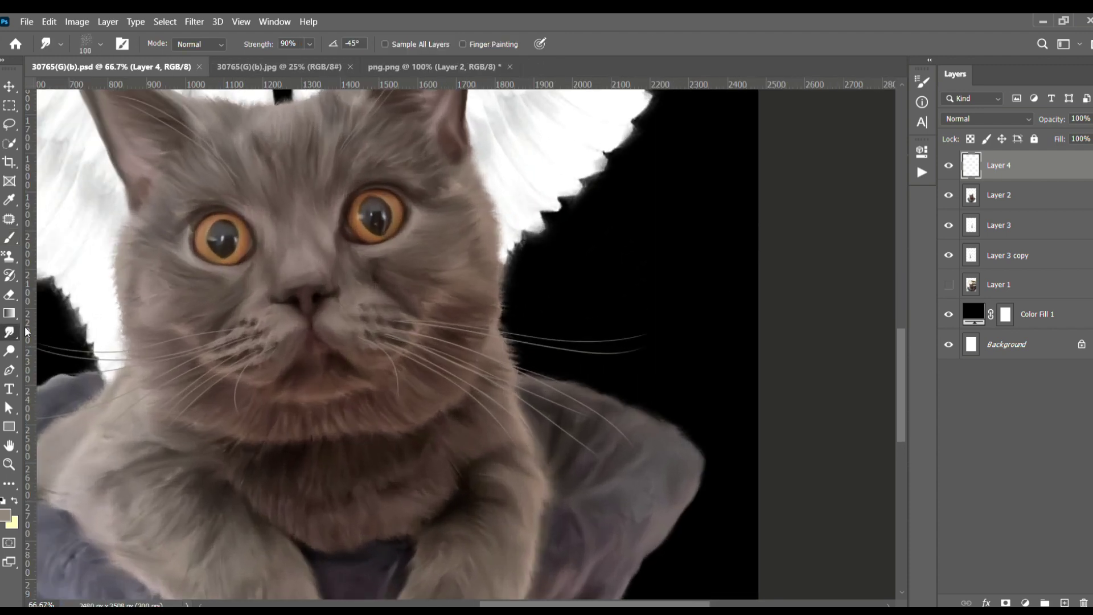
{"action": "key", "text": "ctrl+plus"}
{"action": "mouse_move", "coordinate": [410, 366]}
{"action": "left_mouse_down"}
{"action": "mouse_move", "coordinate": [532, 432]}
{"action": "mouse_move", "coordinate": [353, 415]}
{"action": "left_mouse_up"}
{"action": "key", "text": "bracketleft"}
{"action": "key", "text": "bracketleft"}
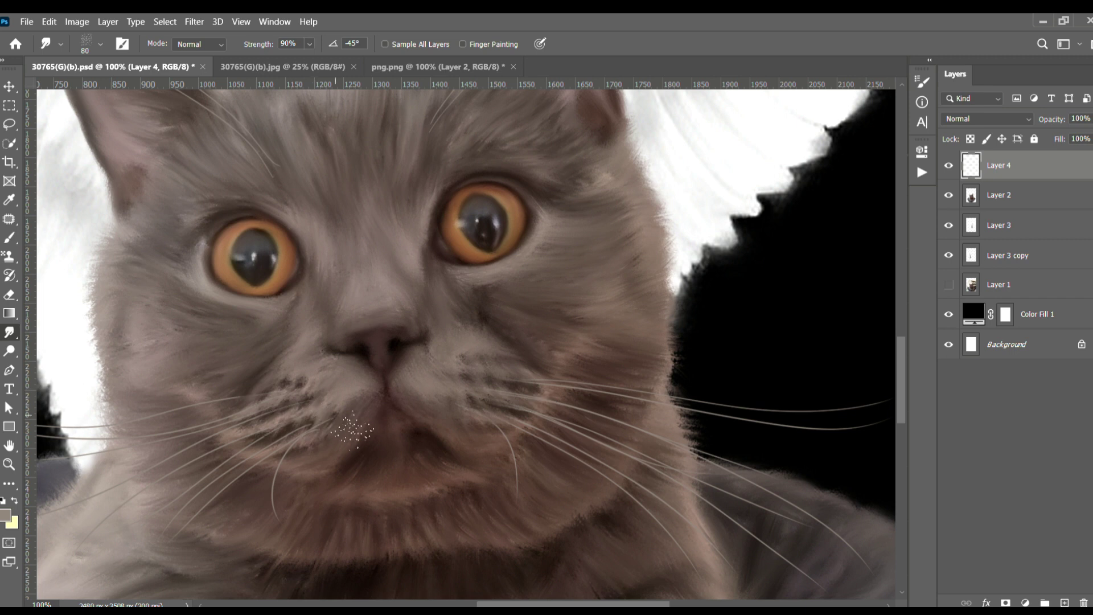
- Zoom out to the whole image and save the document
{"action": "scroll", "coordinate": [337, 427], "scroll_direction": "up", "scroll_amount": 5}
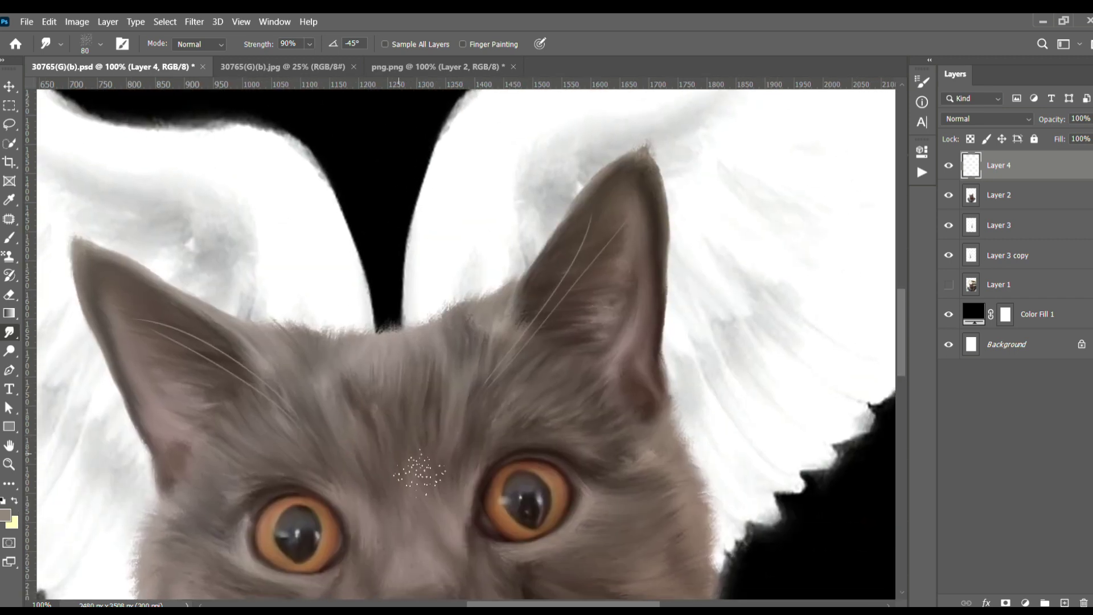
{"action": "key", "text": "ctrl+minus"}
{"action": "key", "text": "ctrl+minus"}
{"action": "scroll", "coordinate": [472, 413], "scroll_direction": "down", "scroll_amount": 5}
{"action": "scroll", "coordinate": [467, 418], "scroll_direction": "down", "scroll_amount": 5}
{"action": "key", "text": "ctrl+minus"}
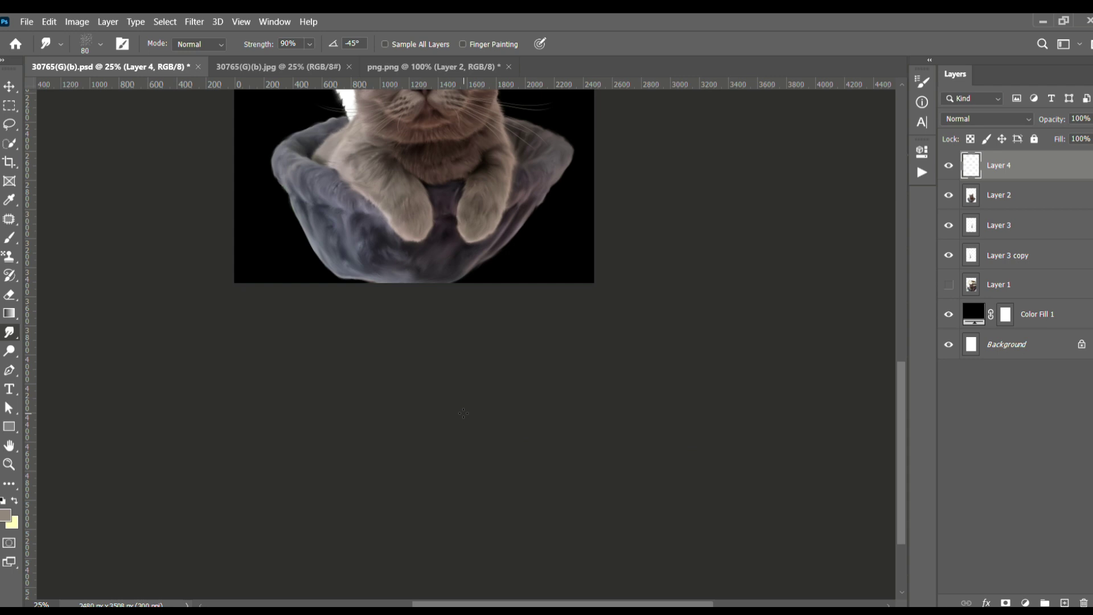
{"action": "scroll", "coordinate": [531, 481], "scroll_direction": "up", "scroll_amount": 5}
{"action": "key", "text": "ctrl+s"}
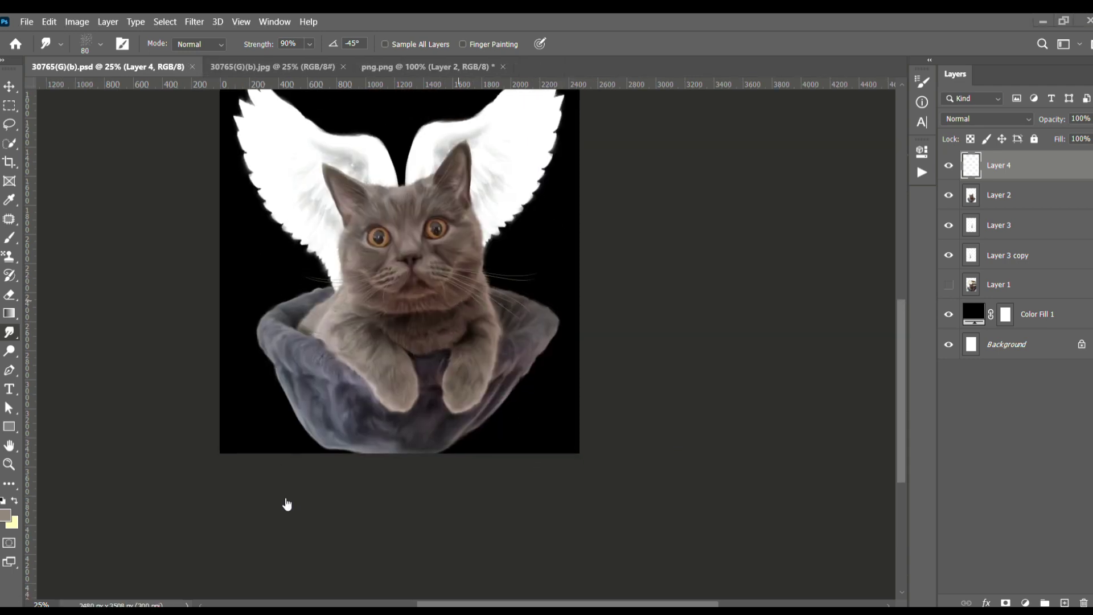
- Switch back to the Brush and zoom in to centre the view on the cat's face
{"action": "key", "text": "ctrl+plus"}
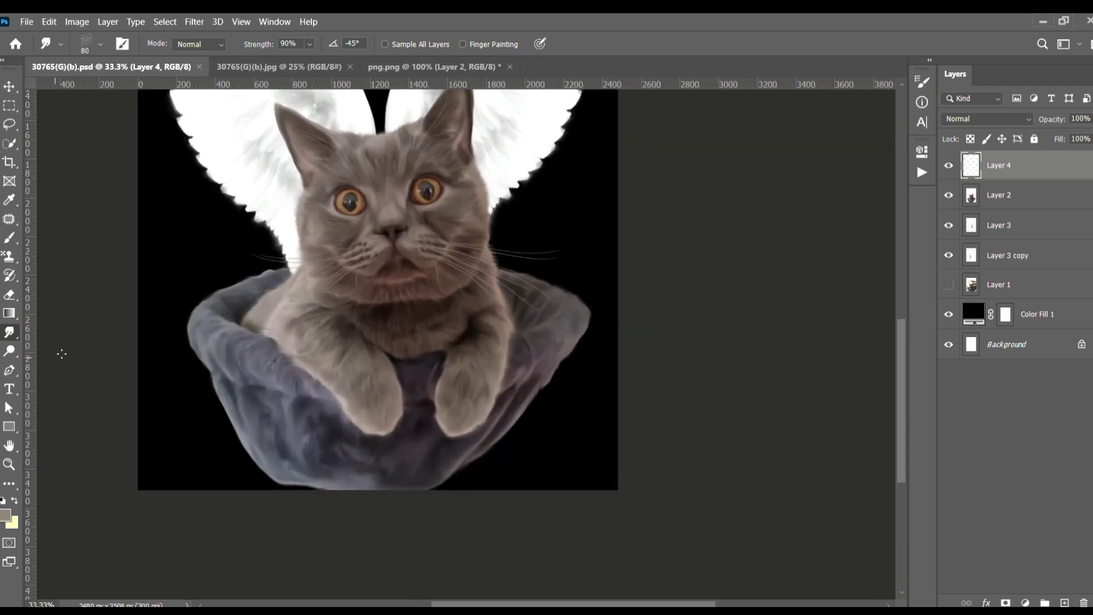
{"action": "key", "text": "b"}
{"action": "key", "text": "ctrl+plus"}
{"action": "left_click_drag", "start_coordinate": [518, 397], "coordinate": [297, 511]}
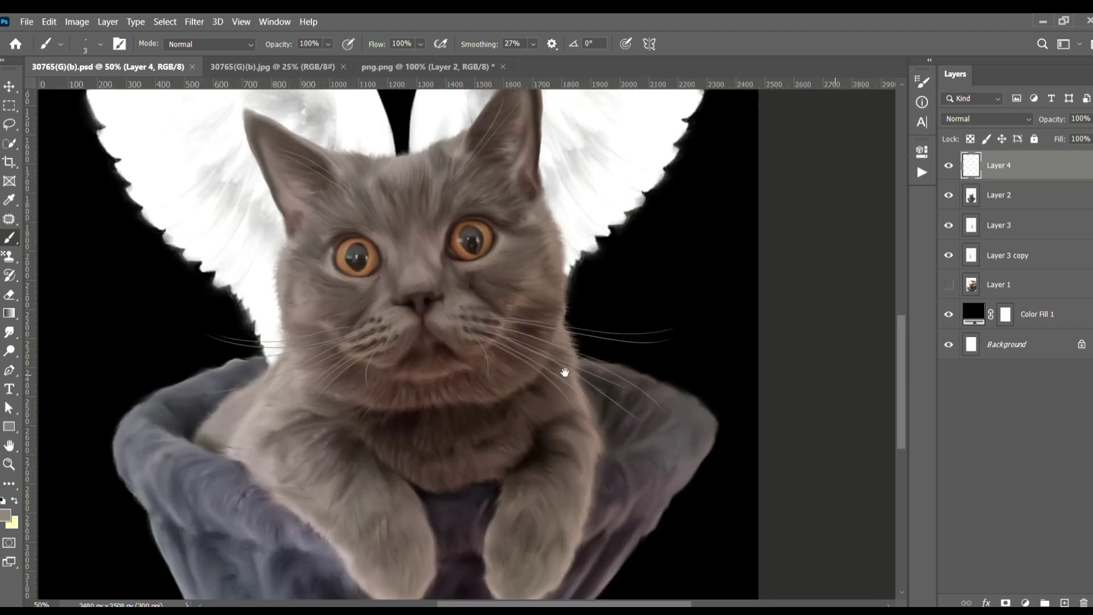
{"action": "key", "text": "ctrl+minus"}
{"action": "key", "text": "ctrl+minus"}
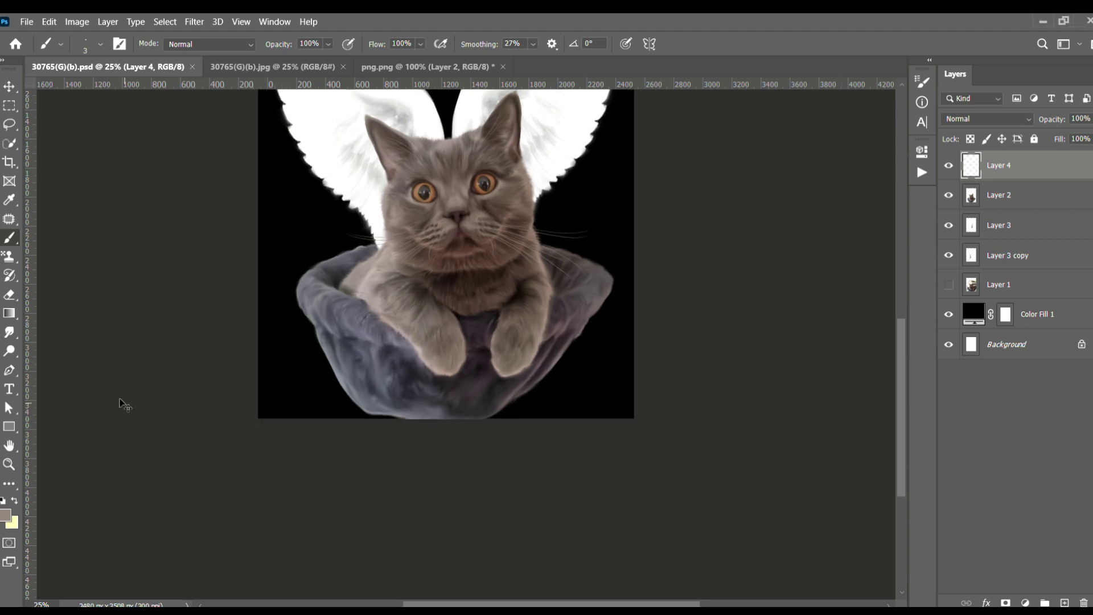
{"action": "key", "text": "ctrl+plus"}
{"action": "key", "text": "ctrl+plus"}
{"action": "mouse_move", "coordinate": [393, 251]}
{"action": "left_mouse_down"}
{"action": "mouse_move", "coordinate": [411, 393]}
{"action": "mouse_move", "coordinate": [612, 534]}
{"action": "left_mouse_up"}
- Select Layer 3 and smudge the right wing's shading and top edge
{"action": "left_click", "coordinate": [975, 225]}
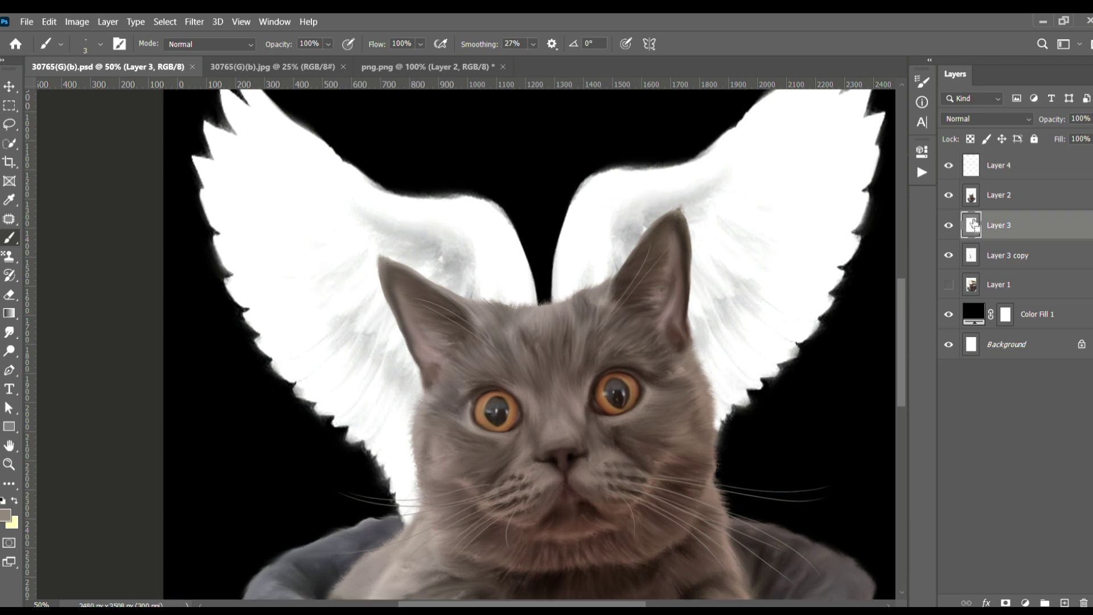
{"action": "key", "text": "ctrl+plus"}
{"action": "left_click_drag", "start_coordinate": [854, 225], "coordinate": [666, 345]}
{"action": "key", "text": "r"}
{"action": "left_click_drag", "start_coordinate": [518, 295], "coordinate": [478, 374]}
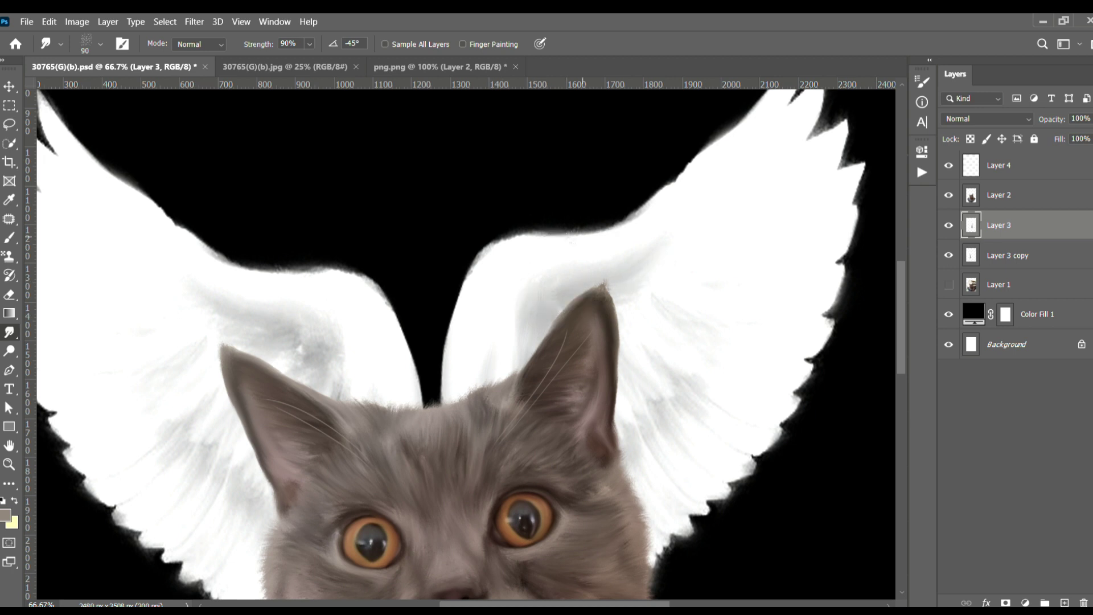
{"action": "left_click_drag", "start_coordinate": [627, 219], "coordinate": [531, 273]}
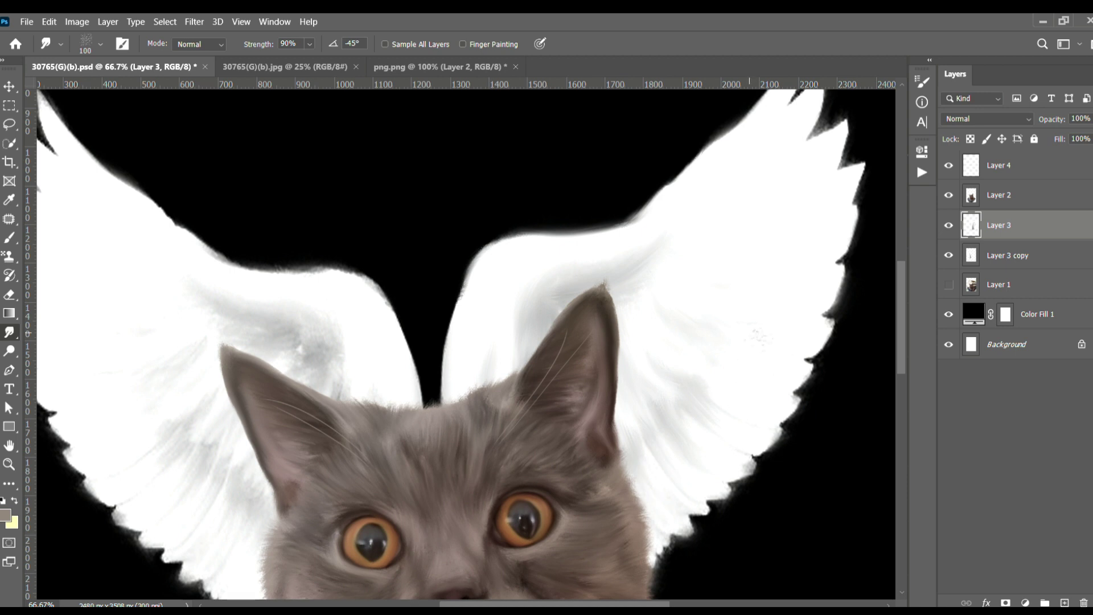
- Switch to Layer 3 copy and smudge the left wing's grey shading, then return to the Brush
{"action": "left_click_drag", "start_coordinate": [231, 306], "coordinate": [487, 313]}
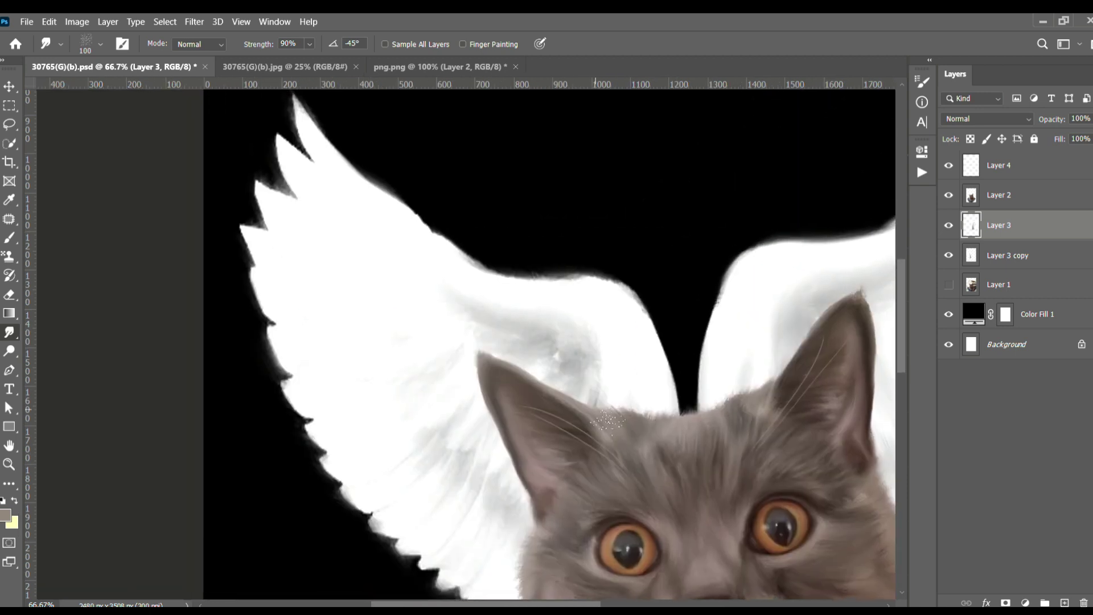
{"action": "key", "text": "alt+bracketleft"}
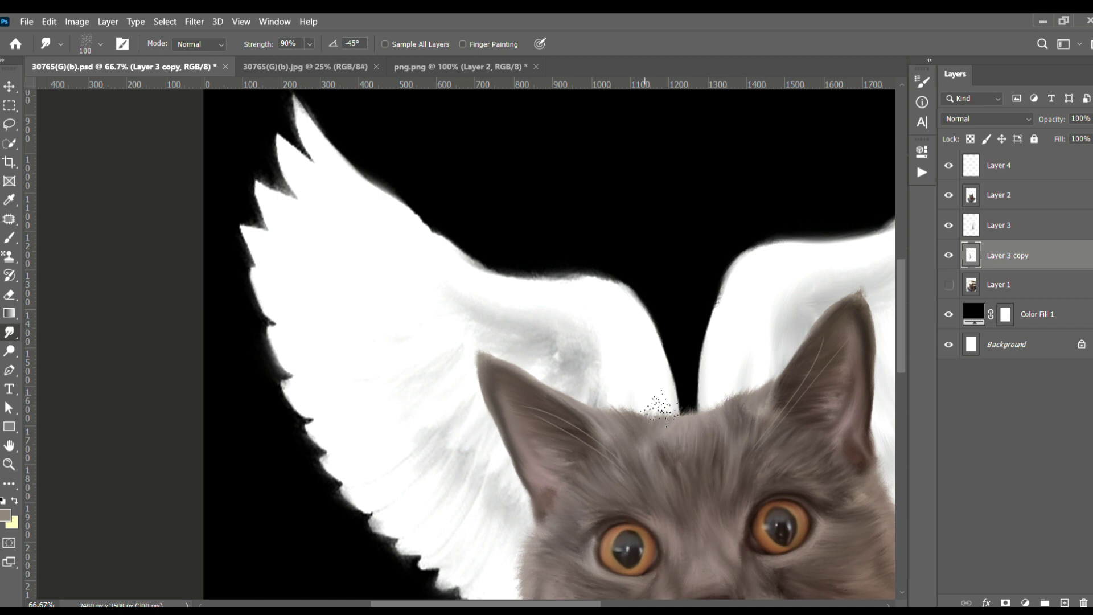
{"action": "left_click_drag", "start_coordinate": [555, 339], "coordinate": [598, 366]}
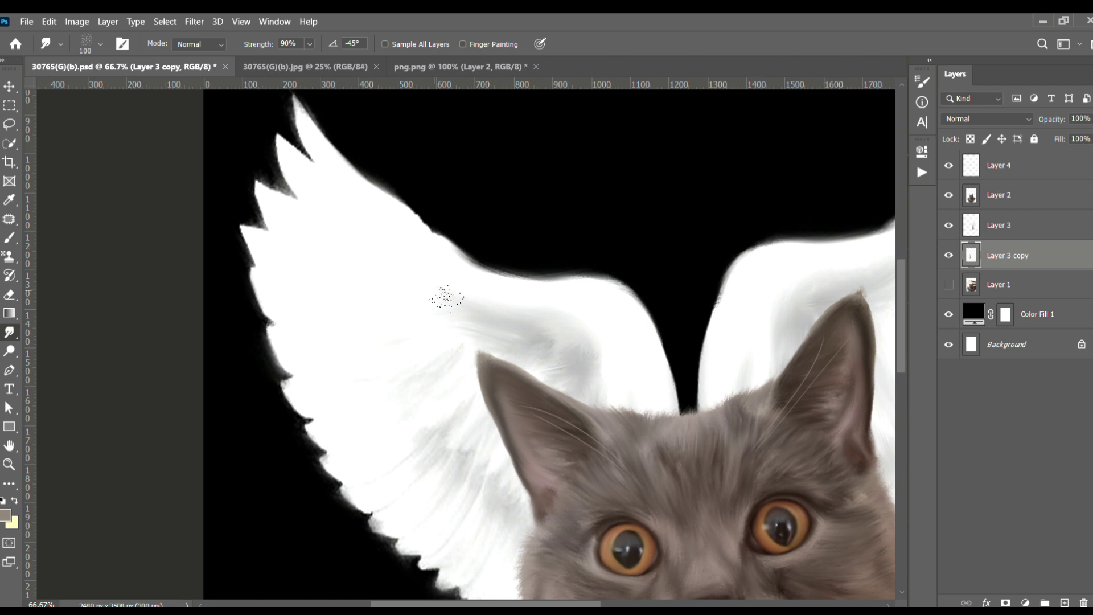
{"action": "scroll", "coordinate": [462, 308], "scroll_direction": "down", "scroll_amount": 3}
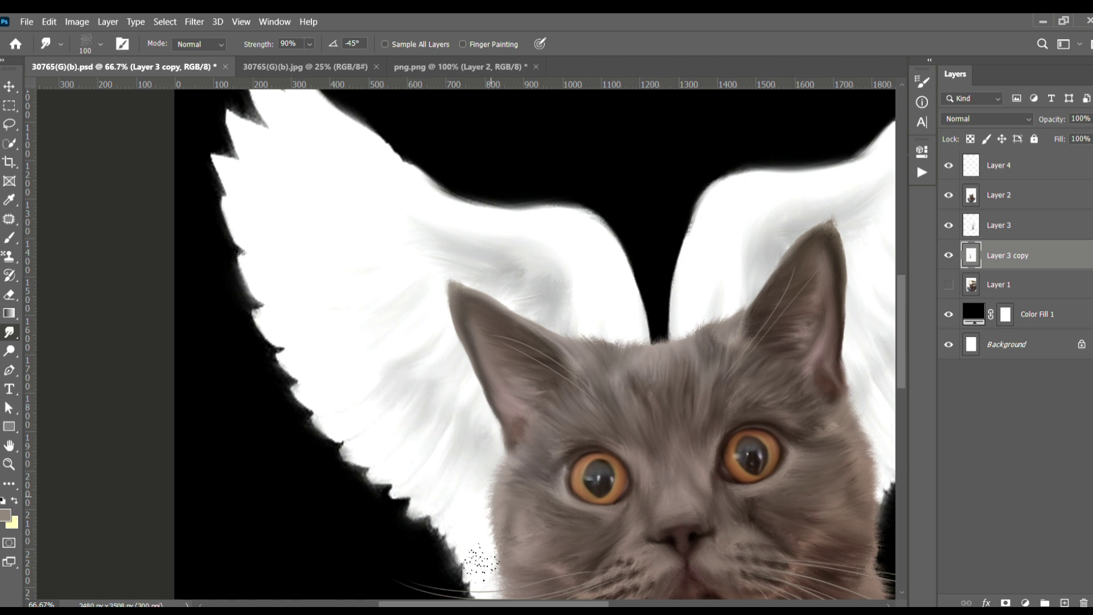
{"action": "key", "text": "ctrl+minus"}
{"action": "key", "text": "ctrl+minus"}
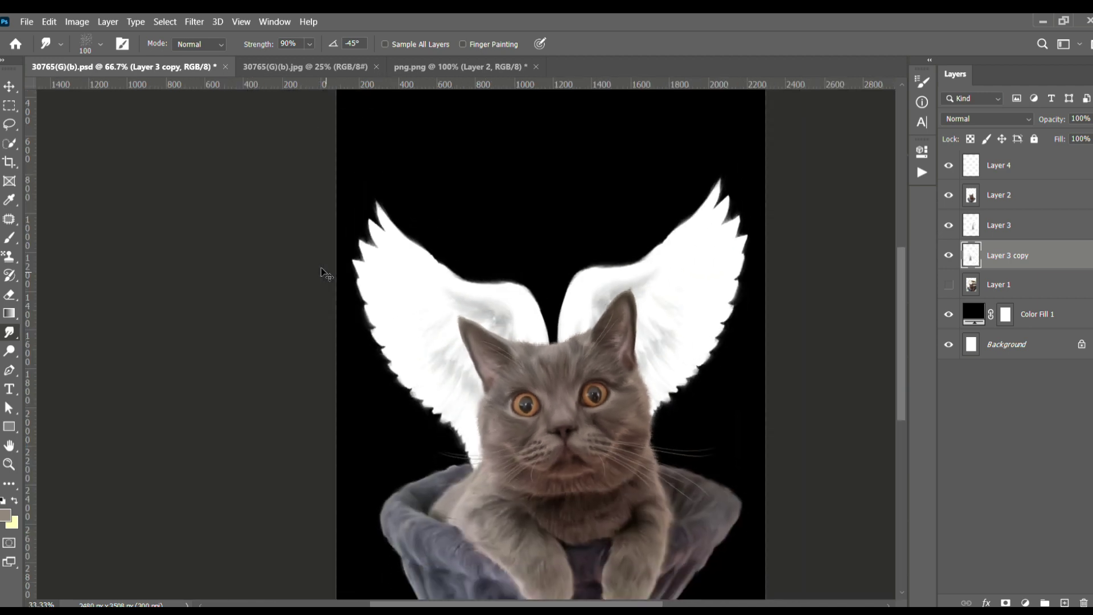
{"action": "key", "text": "ctrl+minus"}
{"action": "key", "text": "ctrl+minus"}
{"action": "key", "text": "ctrl+minus"}
{"action": "key", "text": "ctrl+plus"}
{"action": "key", "text": "ctrl+plus"}
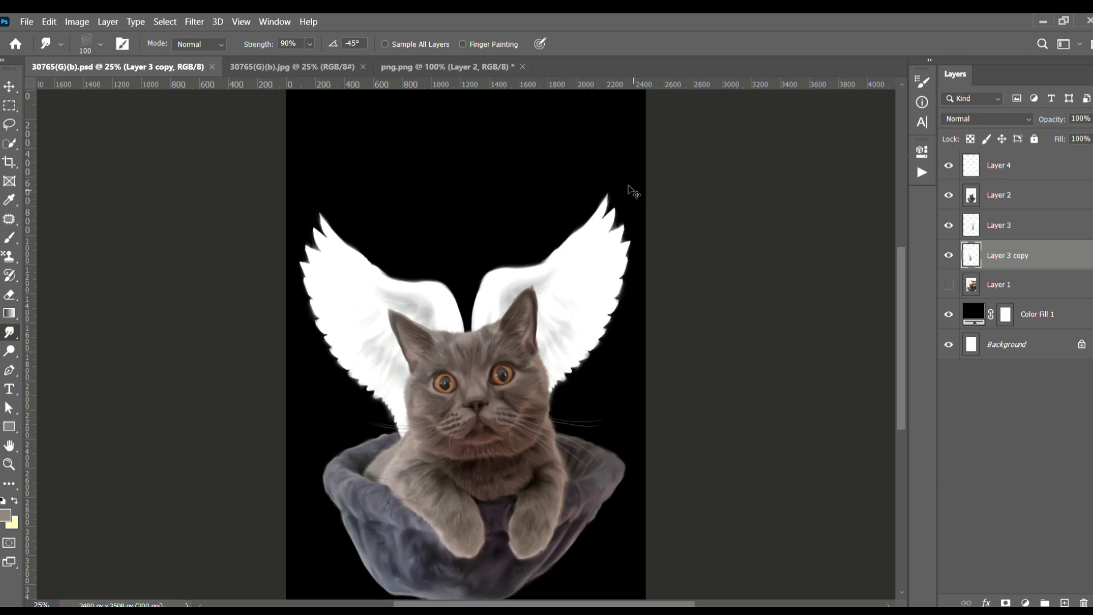
{"action": "key", "text": "ctrl+plus"}
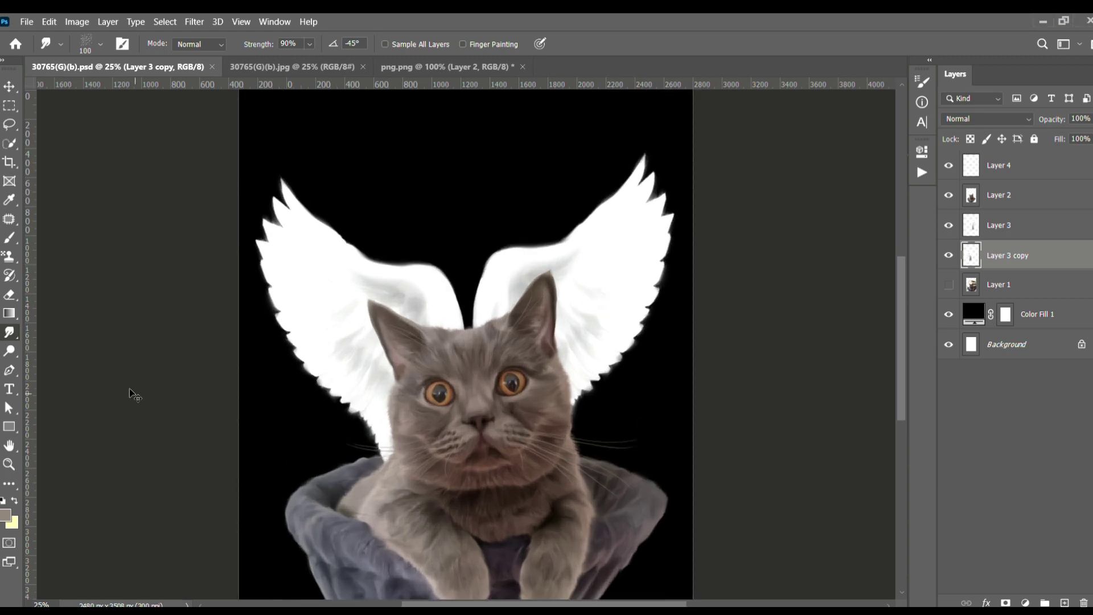
{"action": "key", "text": "b"}
{"action": "key", "text": "ctrl+plus"}
{"action": "scroll", "coordinate": [501, 349], "scroll_direction": "down", "scroll_amount": 1}
{"action": "scroll", "coordinate": [410, 457], "scroll_direction": "down", "scroll_amount": 2}
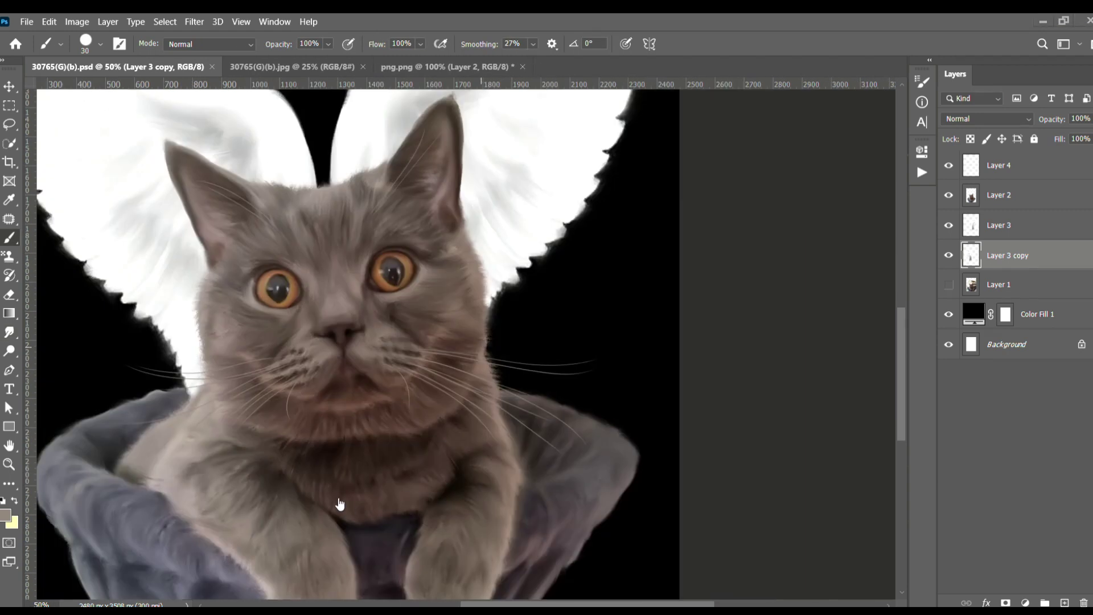
- Group Layer 4 through Layer 3 copy into Group 1 and place a backup copy below
{"action": "key", "text": "ctrl+minus"}
{"action": "key", "text": "ctrl+minus"}
{"action": "left_click", "coordinate": [1056, 170]}
{"action": "left_click", "coordinate": [1017, 254], "text": "shift"}
{"action": "key", "text": "ctrl+g"}
{"action": "left_click_drag", "start_coordinate": [1002, 160], "coordinate": [1003, 228]}
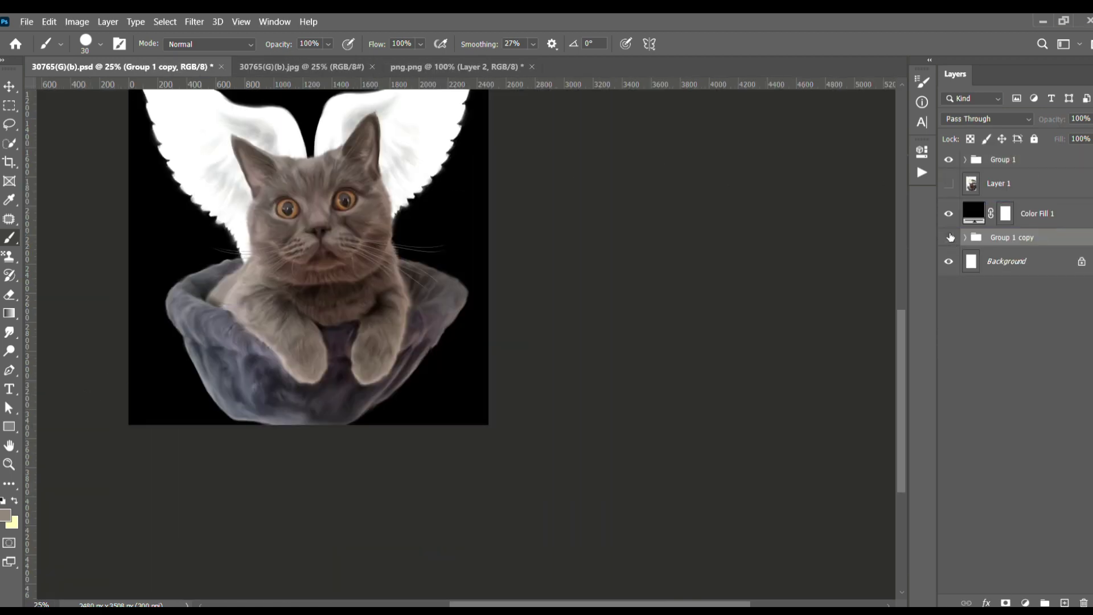
- Convert the painted cat on Layer 2 to black and white
{"action": "left_click", "coordinate": [964, 159]}
{"action": "left_click", "coordinate": [1020, 214]}
{"action": "scroll", "coordinate": [745, 342], "scroll_direction": "up", "scroll_amount": 3}
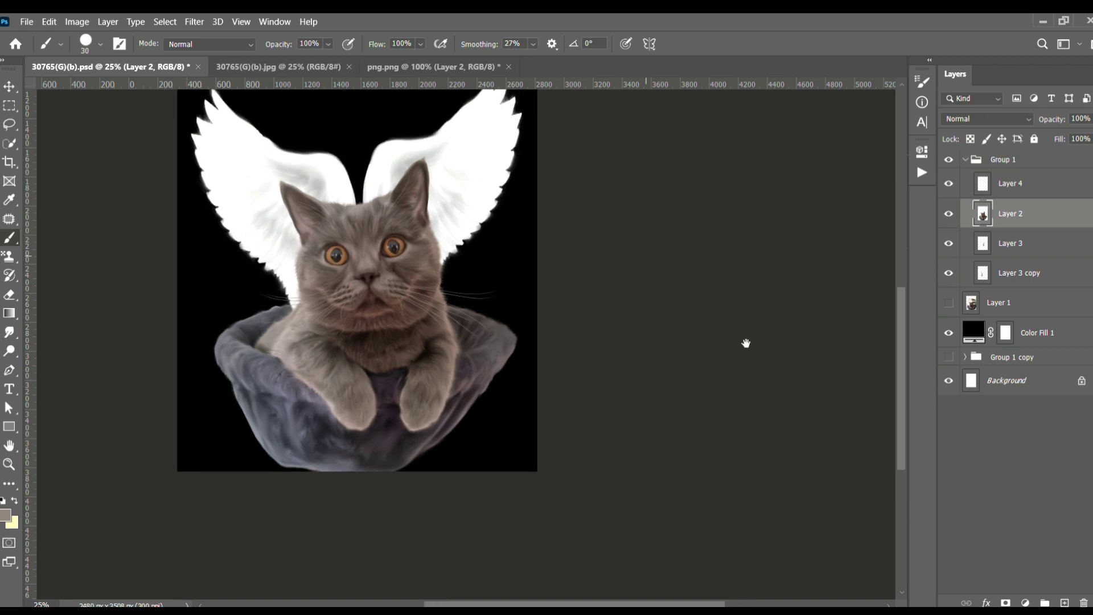
{"action": "scroll", "coordinate": [745, 342], "scroll_direction": "left", "scroll_amount": 4}
{"action": "key", "text": "ctrl+alt+shift+b"}
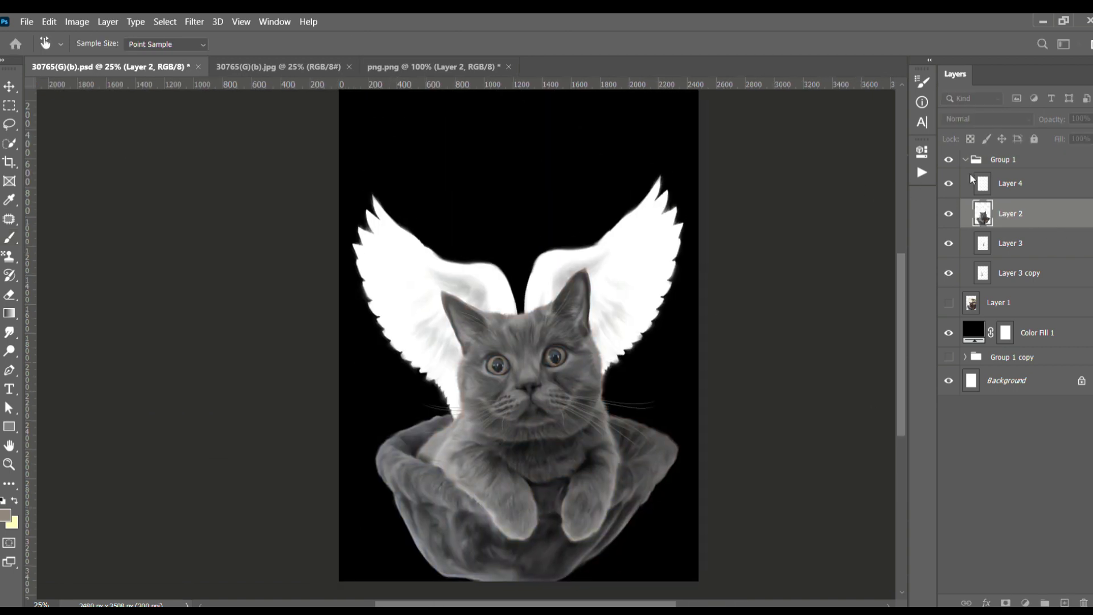
{"action": "key", "text": "Return"}
- Duplicate Group 1 as a backup, merge the original into one layer, and save
{"action": "left_click", "coordinate": [975, 160]}
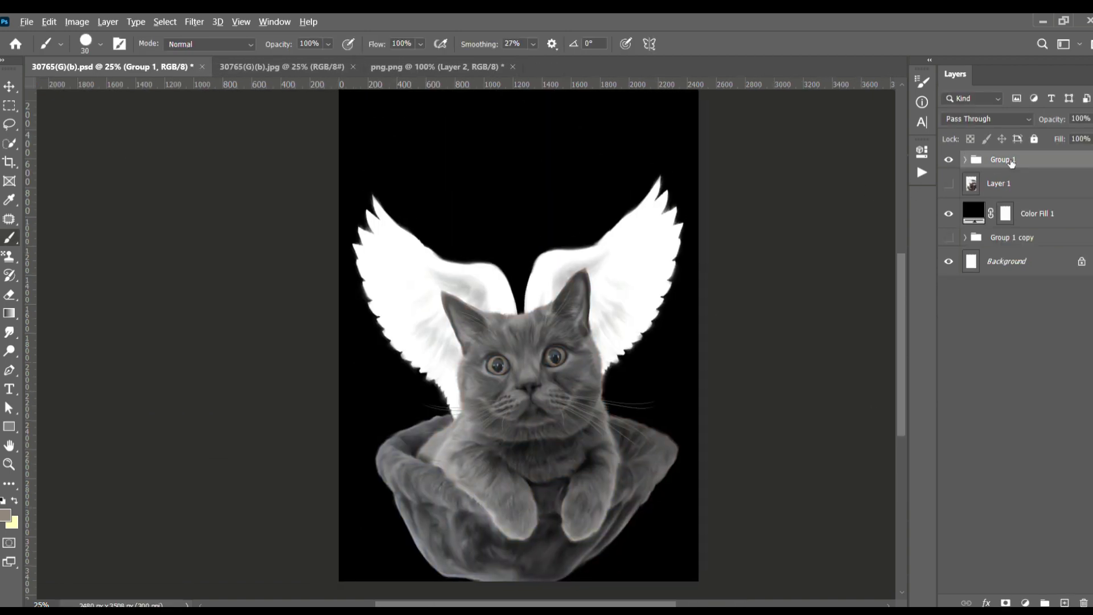
{"action": "left_click_drag", "start_coordinate": [1006, 162], "coordinate": [1005, 171]}
{"action": "left_click", "coordinate": [1004, 162]}
{"action": "key", "text": "ctrl+e"}
{"action": "key", "text": "ctrl+s"}
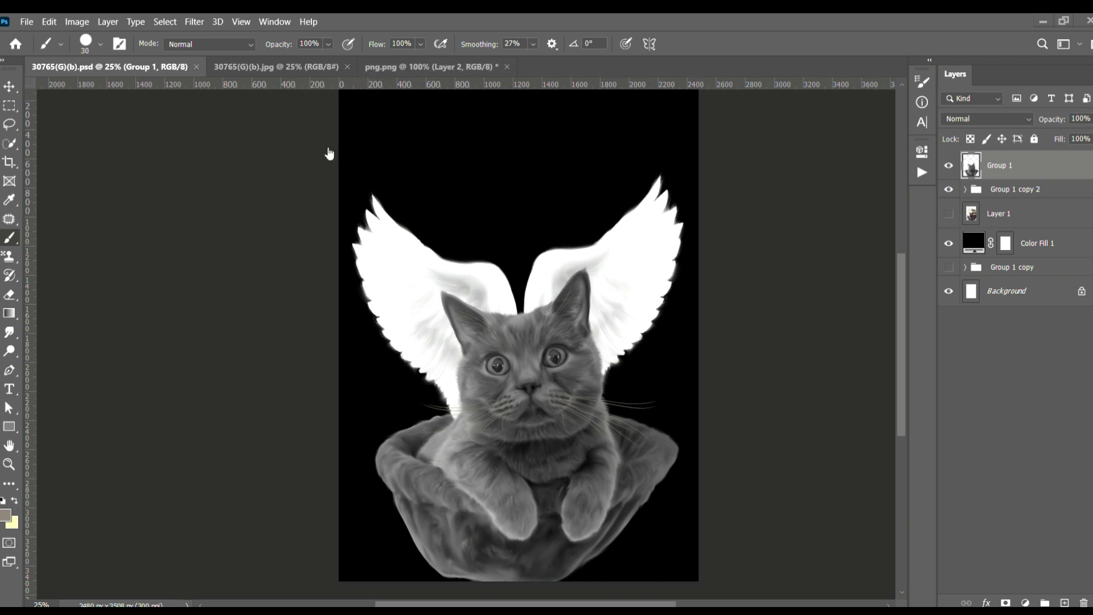
{"action": "scroll", "coordinate": [164, 393], "scroll_direction": "up", "scroll_amount": 2}
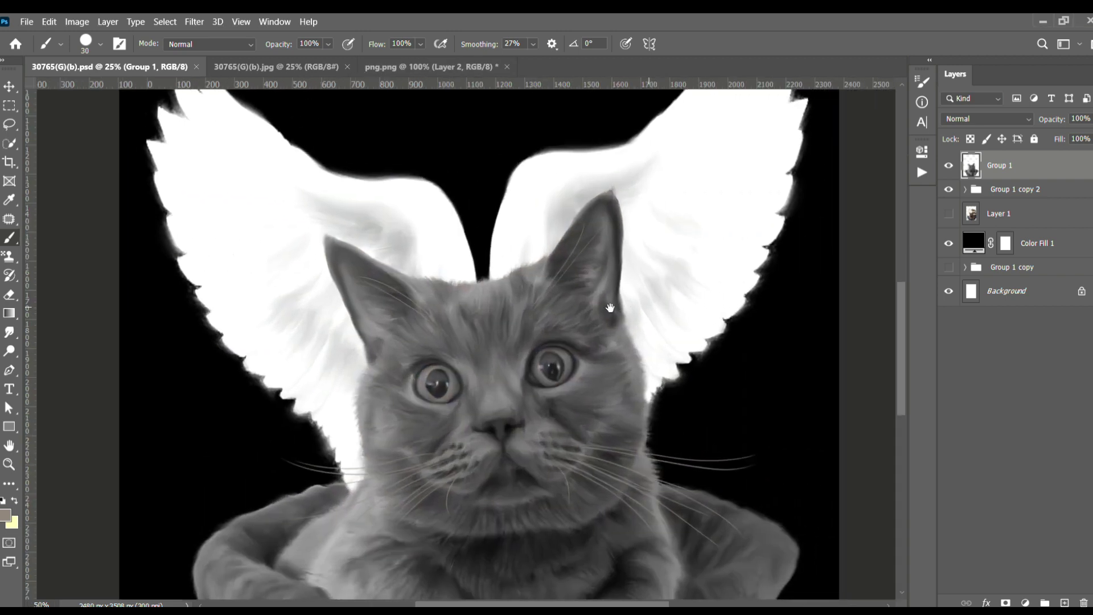
{"action": "left_click_drag", "start_coordinate": [609, 309], "coordinate": [653, 364]}
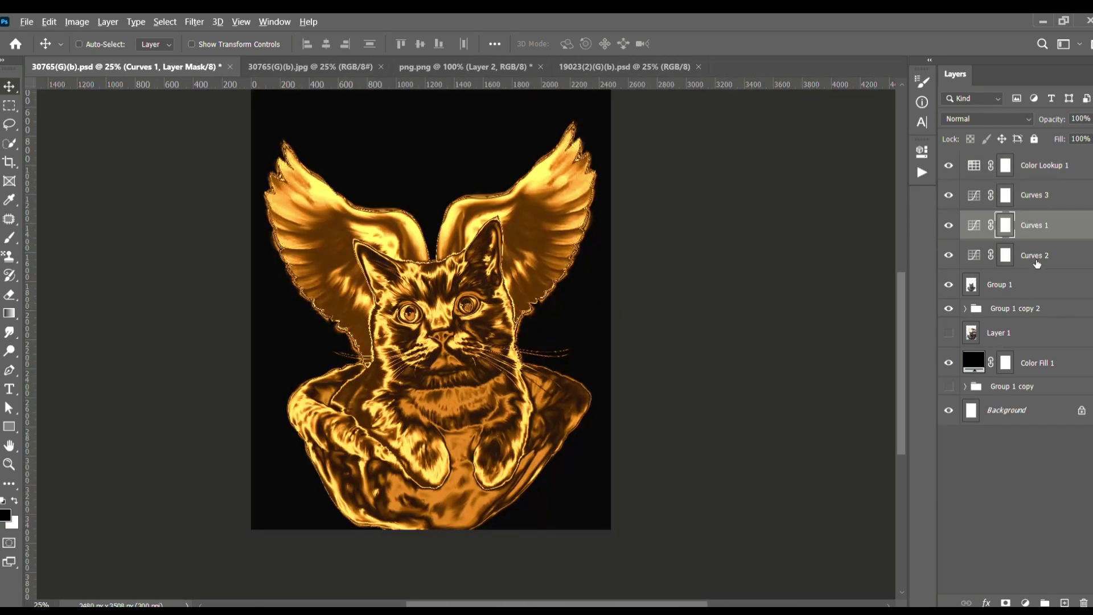
- Move the faint cat copy above the curves, clip Curves 3 to it, and select the gold layers
{"action": "left_click_drag", "start_coordinate": [1042, 263], "coordinate": [1044, 212]}
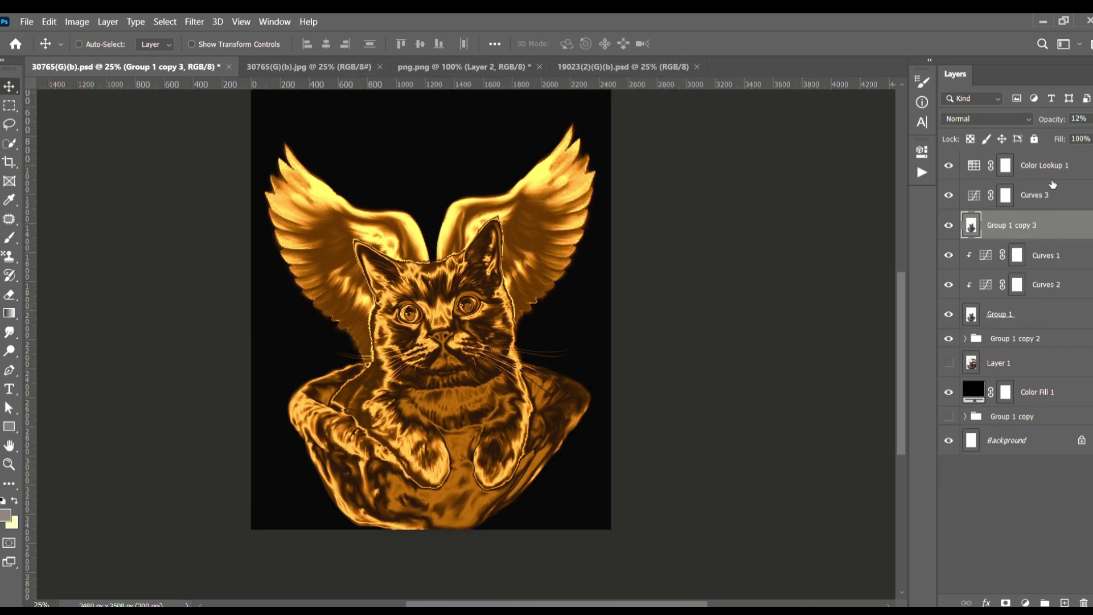
{"action": "left_click", "coordinate": [1044, 210], "text": "alt"}
{"action": "left_click", "coordinate": [985, 285]}
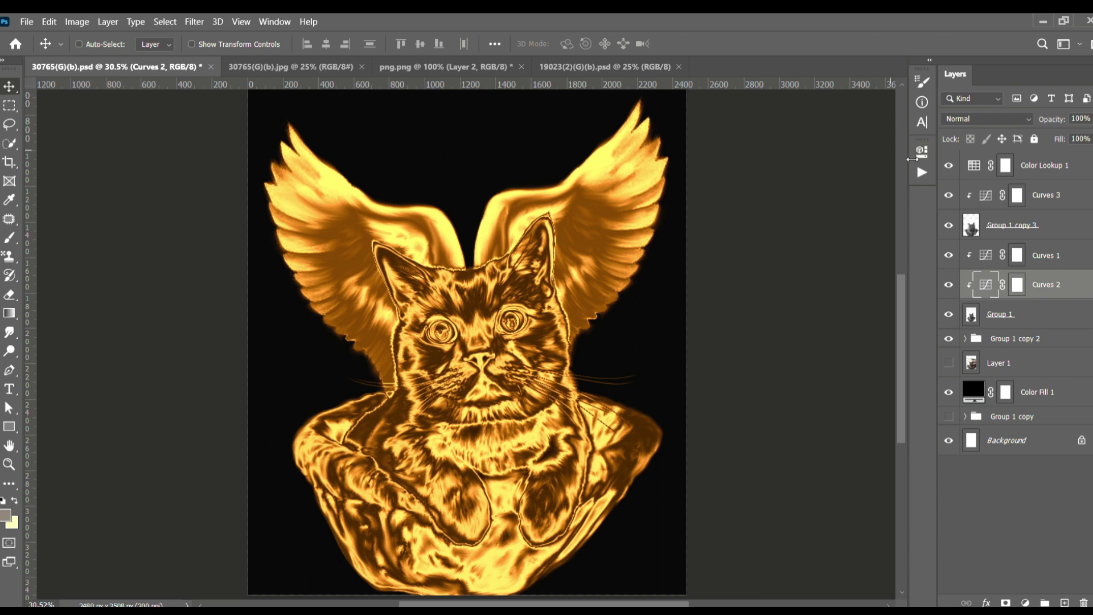
{"action": "left_click", "coordinate": [1045, 310]}
- Group the gold effect layers with Ctrl+G and duplicate the group
{"action": "left_click", "coordinate": [1053, 166], "text": "shift"}
{"action": "key", "text": "ctrl+g"}
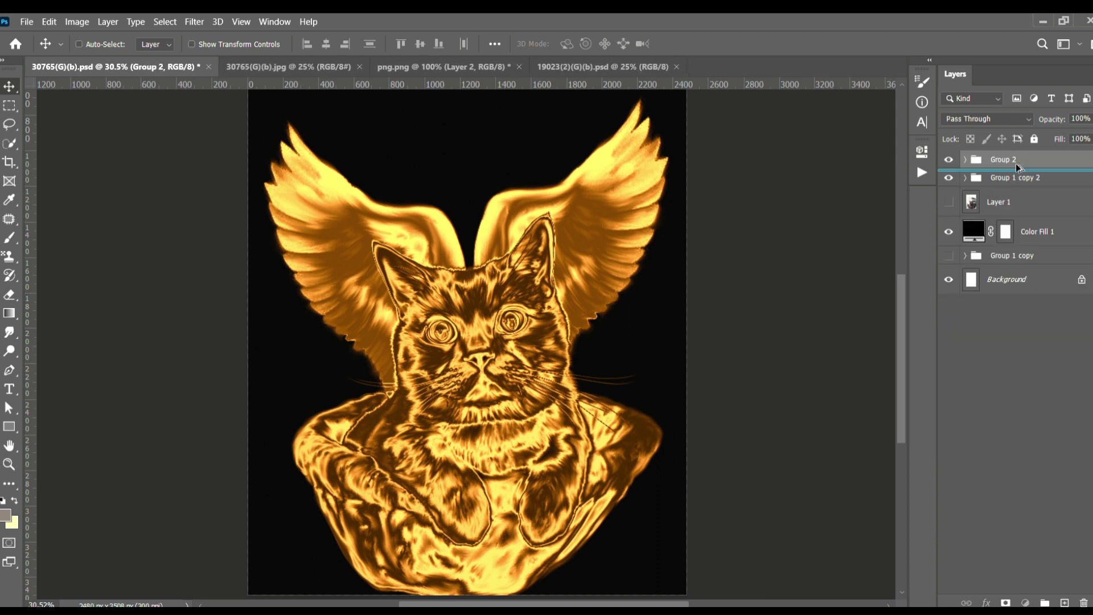
{"action": "key", "text": "ctrl+j"}
- Copy the gold Curves adjustments from the 19023 file into the 30765 angel-cat image
{"action": "left_click", "coordinate": [587, 67]}
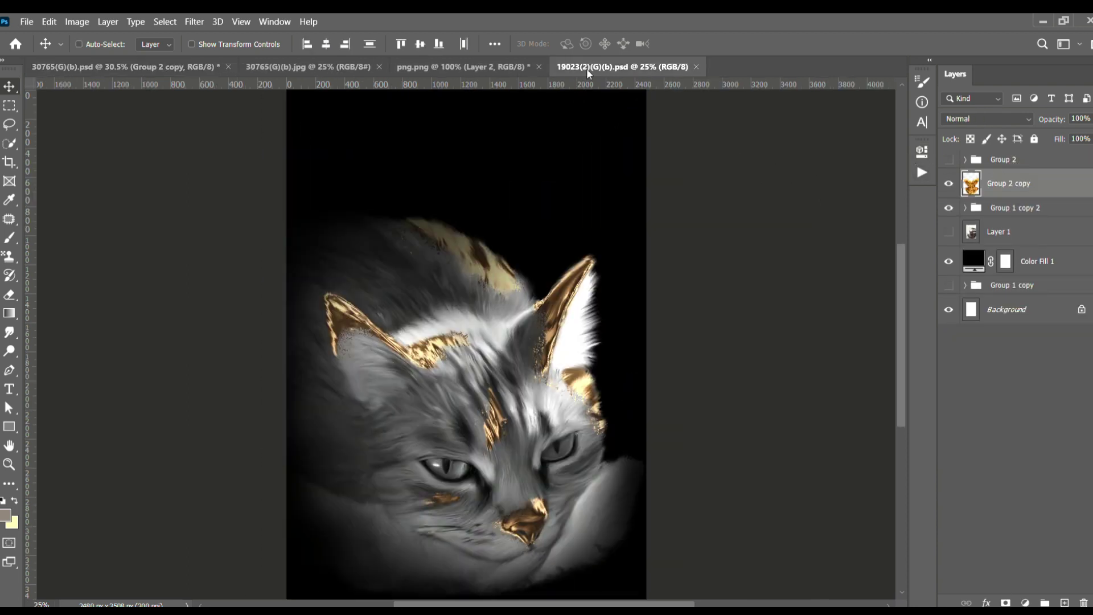
{"action": "left_click", "coordinate": [1049, 442]}
{"action": "left_click", "coordinate": [1048, 530], "text": "shift"}
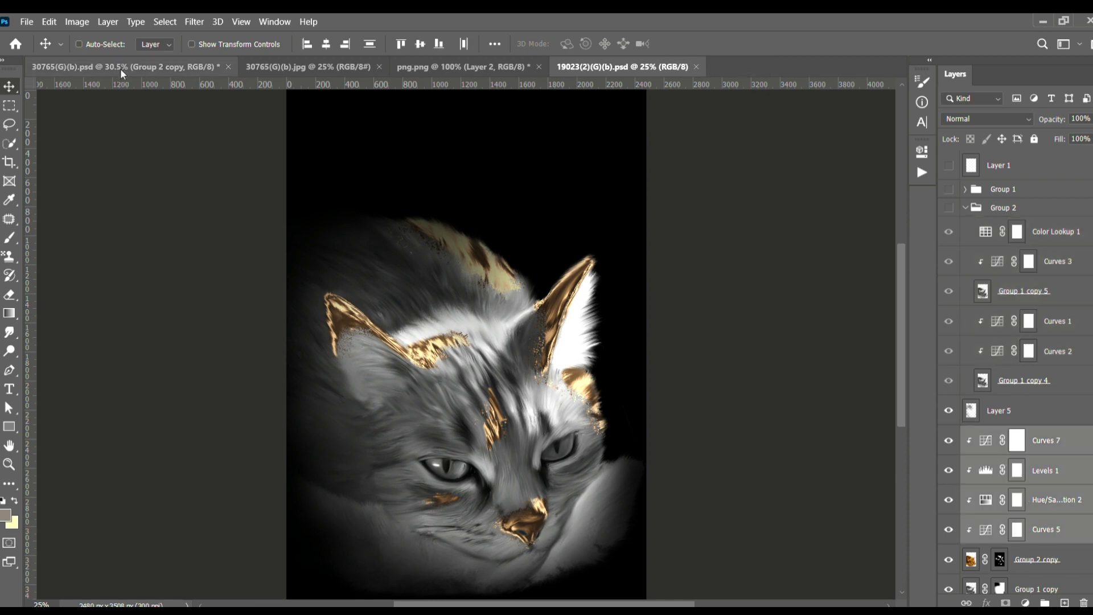
{"action": "mouse_move", "coordinate": [116, 68]}
{"action": "left_mouse_down"}
{"action": "mouse_move", "coordinate": [176, 68]}
{"action": "mouse_move", "coordinate": [971, 354]}
{"action": "left_mouse_up"}
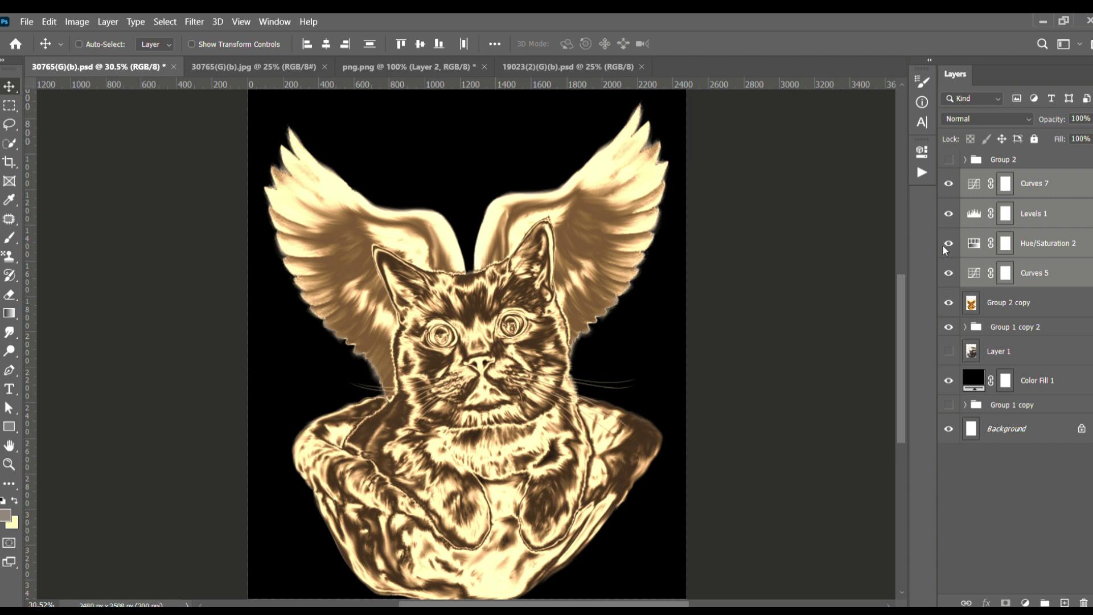
- Set Curves 5 opacity to 72% and give Group 2 copy a black mask
{"action": "left_click", "coordinate": [984, 272]}
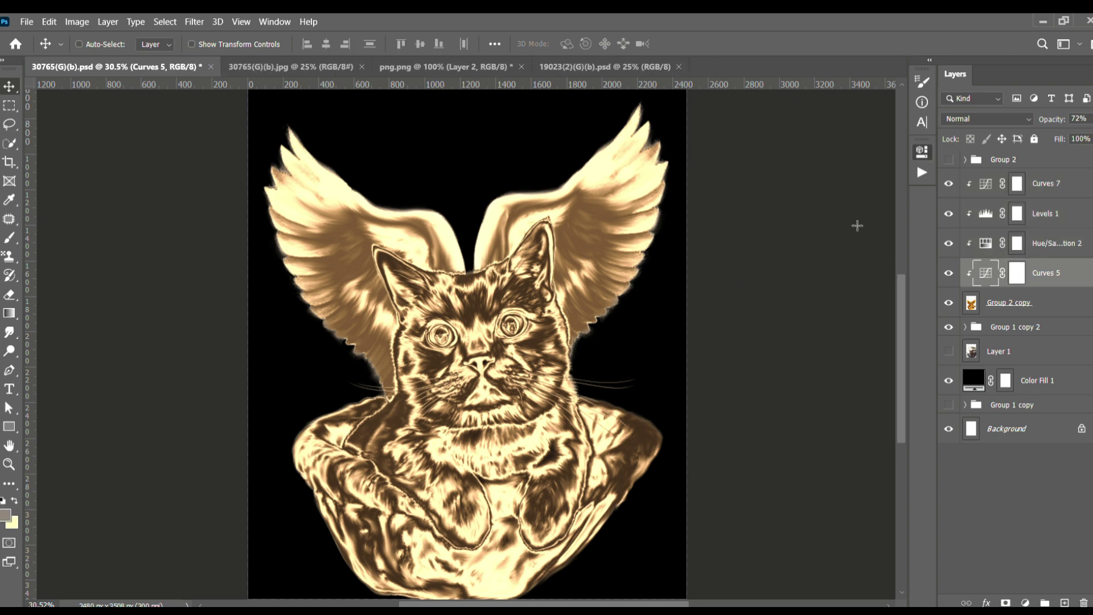
{"action": "key", "text": "7"}
{"action": "key", "text": "2"}
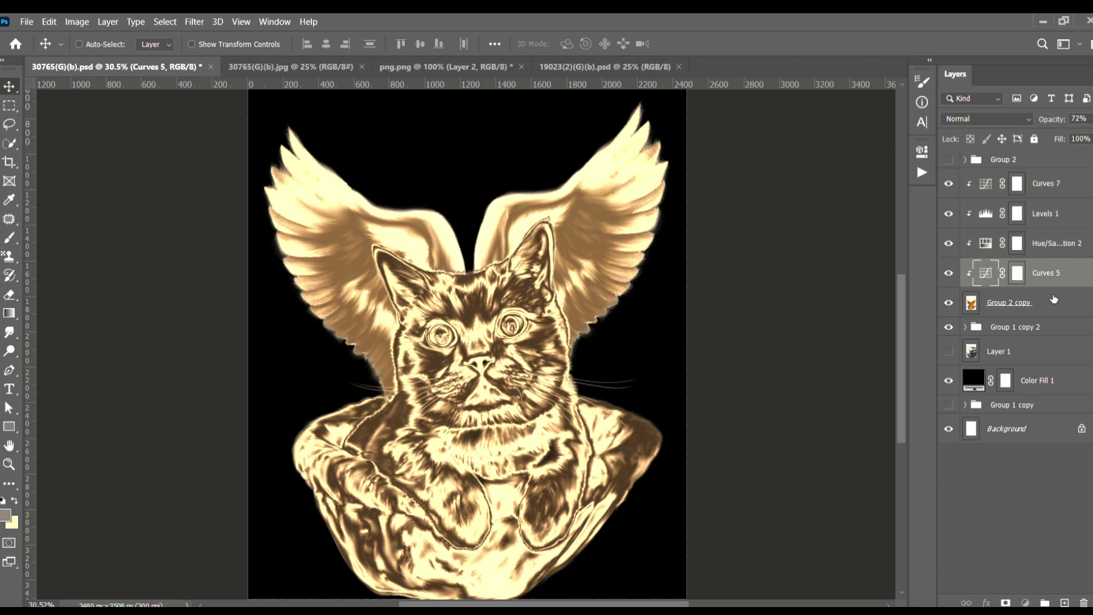
{"action": "left_click", "coordinate": [1019, 302]}
{"action": "left_click", "coordinate": [1005, 602], "text": "alt"}
- Paint white on the Group 2 copy mask to reveal gold on the nose and forehead
{"action": "key", "text": "b"}
{"action": "key", "text": "x"}
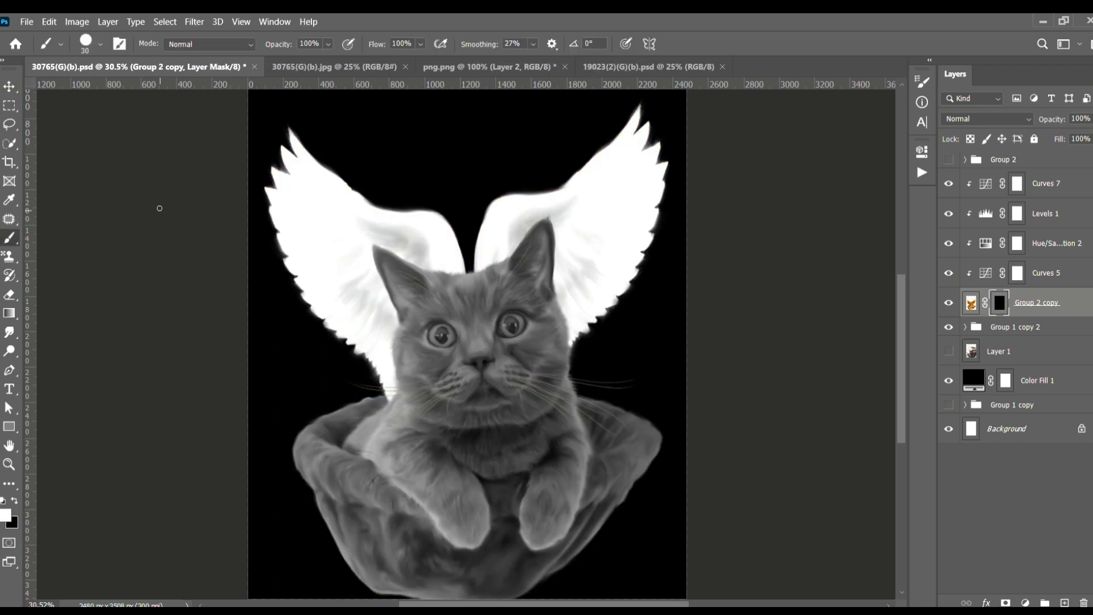
{"action": "key", "text": "ctrl+plus"}
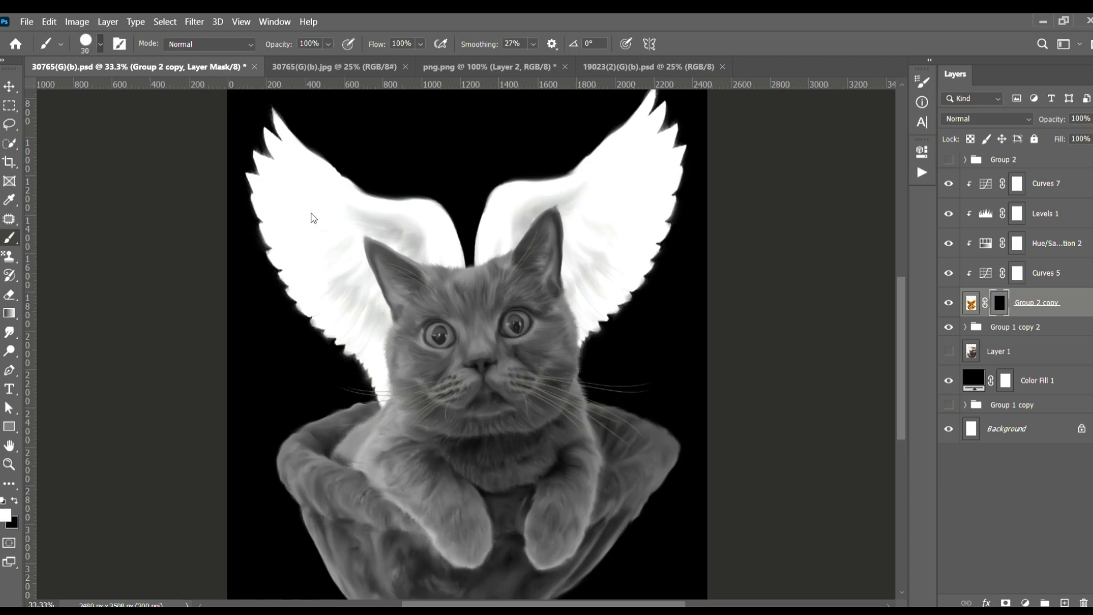
{"action": "key", "text": "bracketright"}
{"action": "key", "text": "ctrl+plus"}
{"action": "key", "text": "ctrl+plus"}
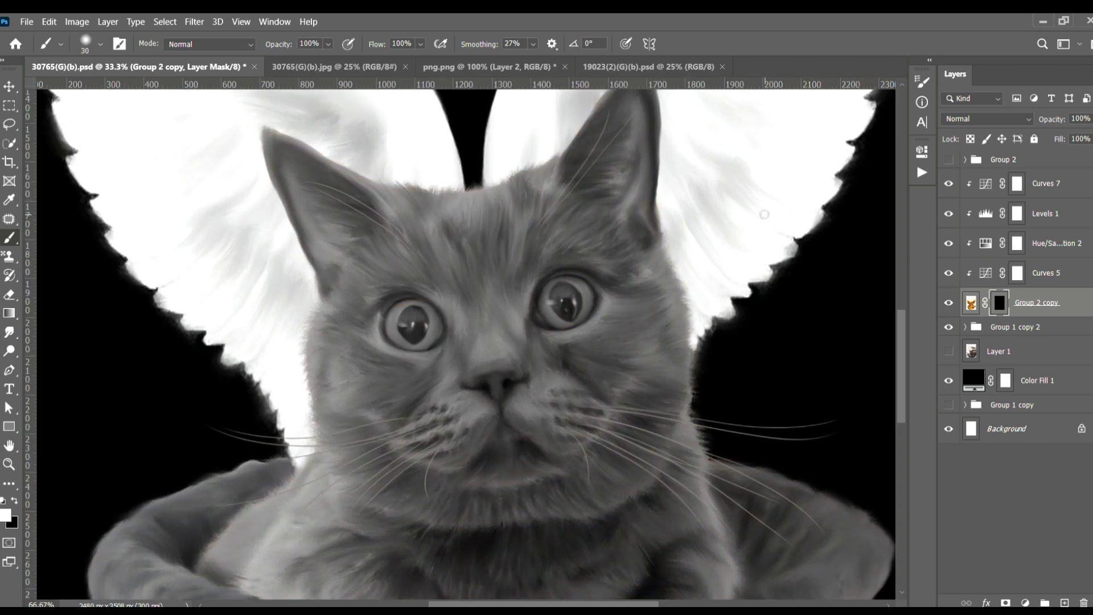
{"action": "mouse_move", "coordinate": [506, 442]}
{"action": "left_mouse_down"}
{"action": "mouse_move", "coordinate": [563, 433]}
{"action": "mouse_move", "coordinate": [501, 438]}
{"action": "mouse_move", "coordinate": [532, 459]}
{"action": "mouse_move", "coordinate": [538, 443]}
{"action": "mouse_move", "coordinate": [540, 462]}
{"action": "left_mouse_up"}
{"action": "left_click_drag", "start_coordinate": [551, 425], "coordinate": [539, 419]}
{"action": "key", "text": "bracketright"}
{"action": "mouse_move", "coordinate": [502, 288]}
{"action": "left_mouse_down"}
{"action": "mouse_move", "coordinate": [540, 270]}
{"action": "mouse_move", "coordinate": [513, 296]}
{"action": "mouse_move", "coordinate": [519, 314]}
{"action": "left_mouse_up"}
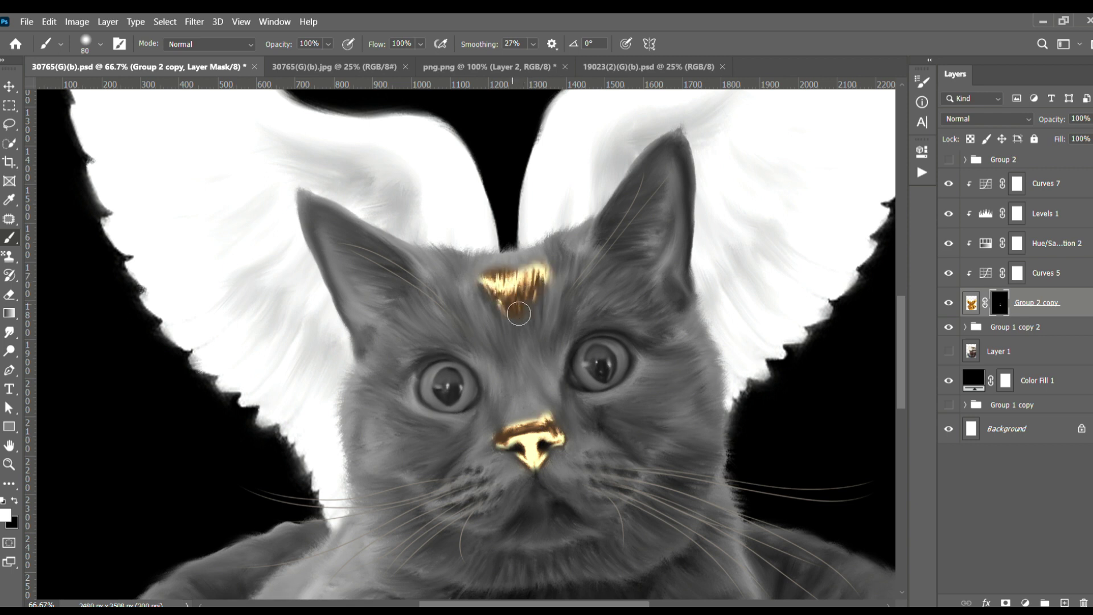
{"action": "left_click_drag", "start_coordinate": [570, 266], "coordinate": [493, 334]}
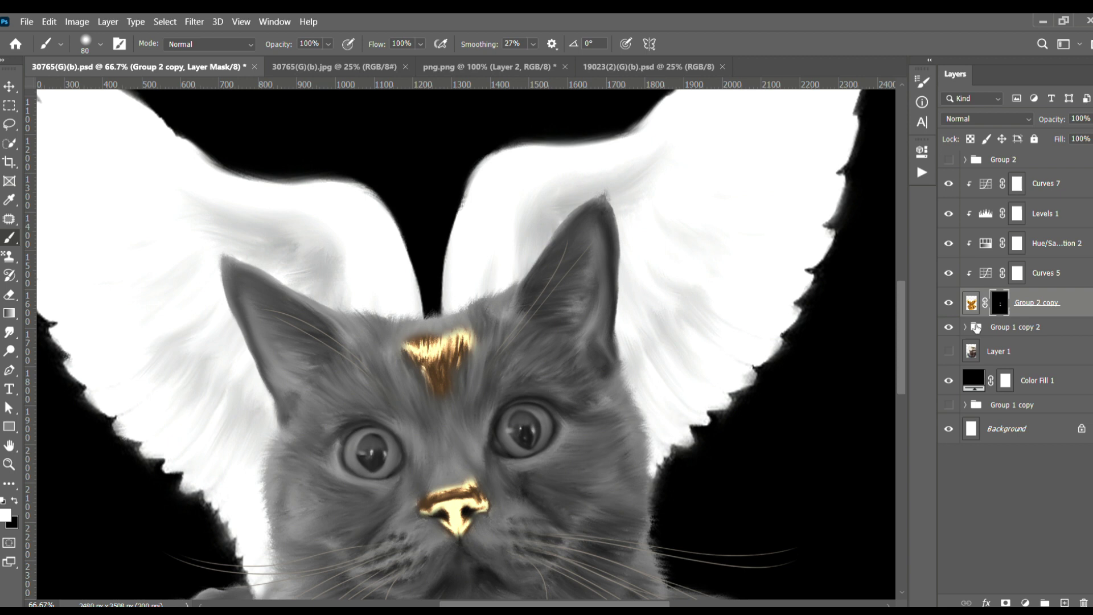
- Inspect Layer 4 in Group 1 copy 2, then reselect the Group 2 copy mask with default colours
{"action": "left_click", "coordinate": [965, 327]}
{"action": "left_click", "coordinate": [1010, 352]}
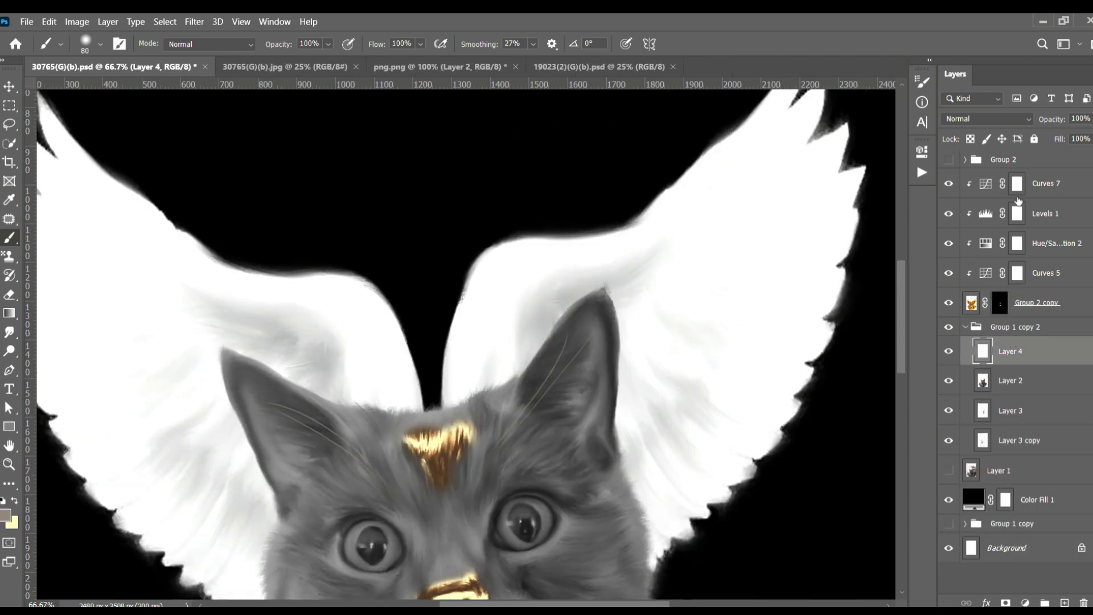
{"action": "key", "text": "i"}
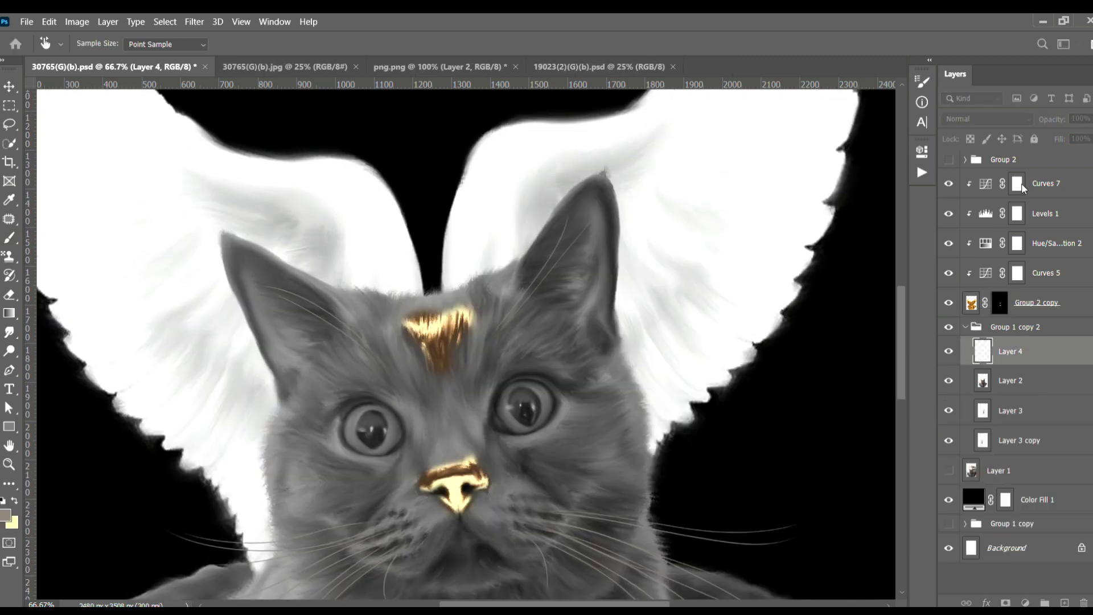
{"action": "key", "text": "b"}
{"action": "left_click", "coordinate": [965, 327]}
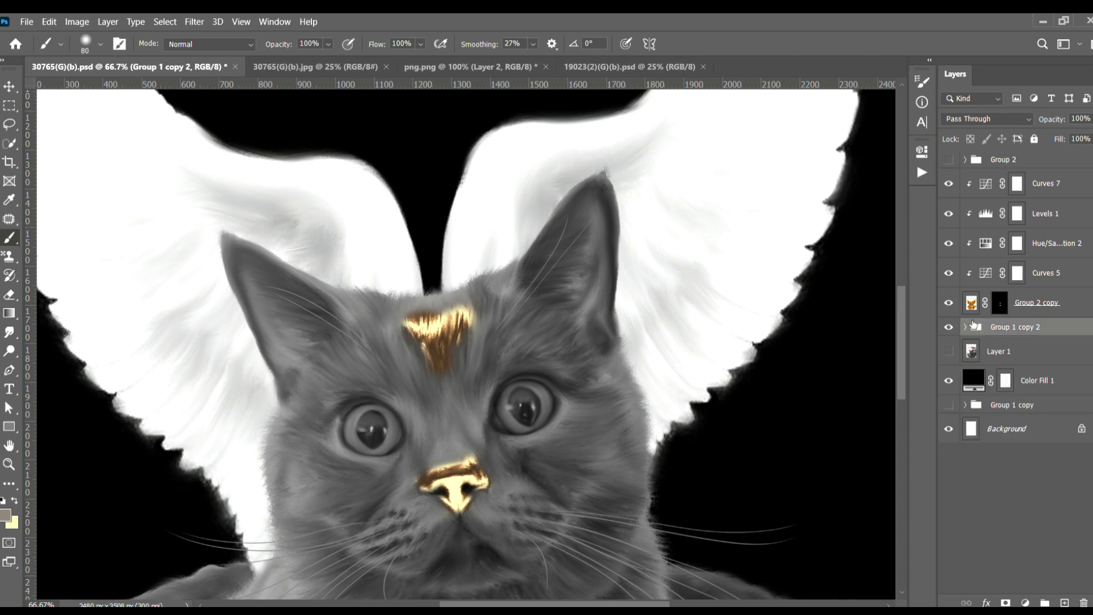
{"action": "left_click", "coordinate": [1000, 303]}
{"action": "key", "text": "d"}
{"action": "scroll", "coordinate": [567, 131], "scroll_direction": "up", "scroll_amount": 1, "text": "alt"}
- Reveal gold along the tips and edges of both ears, correcting with black
{"action": "key", "text": "bracketleft"}
{"action": "key", "text": "bracketleft"}
{"action": "key", "text": "bracketleft"}
{"action": "mouse_move", "coordinate": [621, 226]}
{"action": "left_mouse_down"}
{"action": "mouse_move", "coordinate": [595, 225]}
{"action": "mouse_move", "coordinate": [622, 236]}
{"action": "mouse_move", "coordinate": [635, 268]}
{"action": "mouse_move", "coordinate": [642, 366]}
{"action": "mouse_move", "coordinate": [581, 256]}
{"action": "mouse_move", "coordinate": [629, 229]}
{"action": "left_mouse_up"}
{"action": "key", "text": "x"}
{"action": "left_click_drag", "start_coordinate": [575, 251], "coordinate": [538, 273]}
{"action": "key", "text": "x"}
{"action": "left_click_drag", "start_coordinate": [389, 282], "coordinate": [450, 270]}
{"action": "mouse_move", "coordinate": [503, 241]}
{"action": "left_mouse_down"}
{"action": "mouse_move", "coordinate": [486, 298]}
{"action": "mouse_move", "coordinate": [507, 338]}
{"action": "left_mouse_up"}
{"action": "left_click_drag", "start_coordinate": [537, 251], "coordinate": [482, 216]}
{"action": "key", "text": "x"}
{"action": "key", "text": "x"}
{"action": "mouse_move", "coordinate": [460, 246]}
{"action": "left_mouse_down"}
{"action": "mouse_move", "coordinate": [472, 297]}
{"action": "mouse_move", "coordinate": [495, 319]}
{"action": "left_mouse_up"}
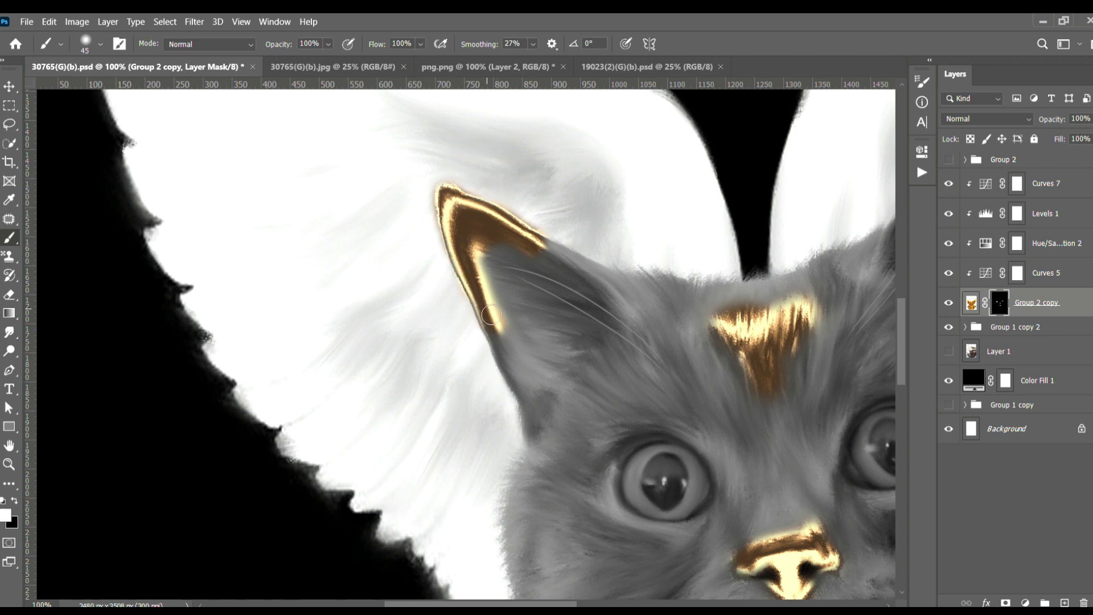
- Reveal gold along both cheek edges and across the cat's chest
{"action": "key", "text": "ctrl+minus"}
{"action": "key", "text": "ctrl+minus"}
{"action": "key", "text": "ctrl+plus"}
{"action": "left_click_drag", "start_coordinate": [542, 359], "coordinate": [552, 329]}
{"action": "mouse_move", "coordinate": [732, 333]}
{"action": "left_mouse_down"}
{"action": "mouse_move", "coordinate": [732, 378]}
{"action": "mouse_move", "coordinate": [727, 349]}
{"action": "mouse_move", "coordinate": [721, 357]}
{"action": "left_mouse_up"}
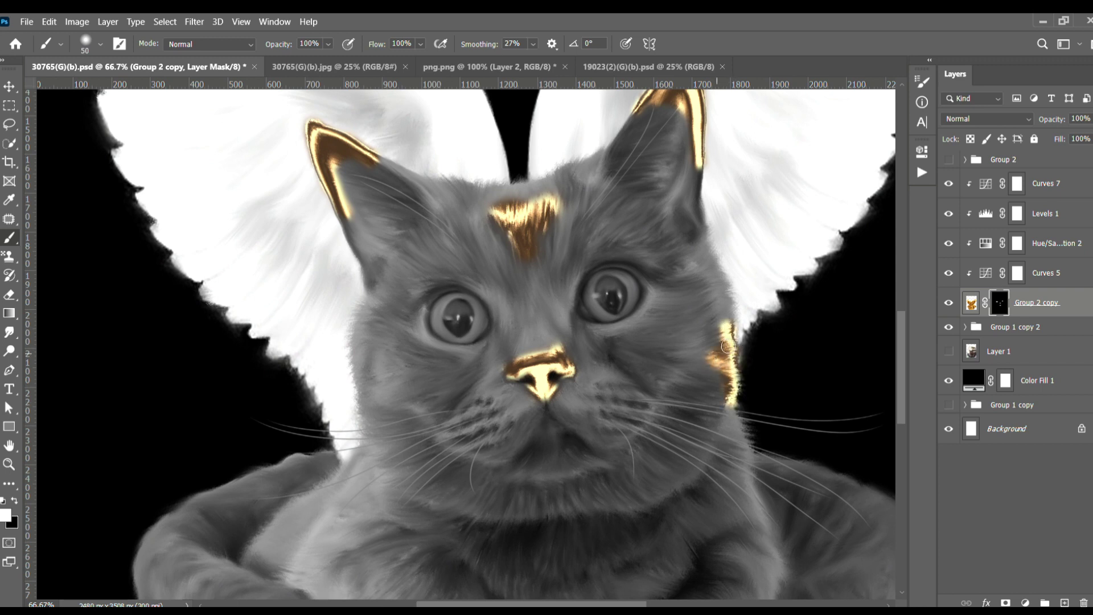
{"action": "mouse_move", "coordinate": [367, 370]}
{"action": "left_mouse_down"}
{"action": "mouse_move", "coordinate": [367, 433]}
{"action": "mouse_move", "coordinate": [393, 404]}
{"action": "mouse_move", "coordinate": [366, 378]}
{"action": "mouse_move", "coordinate": [346, 322]}
{"action": "left_mouse_up"}
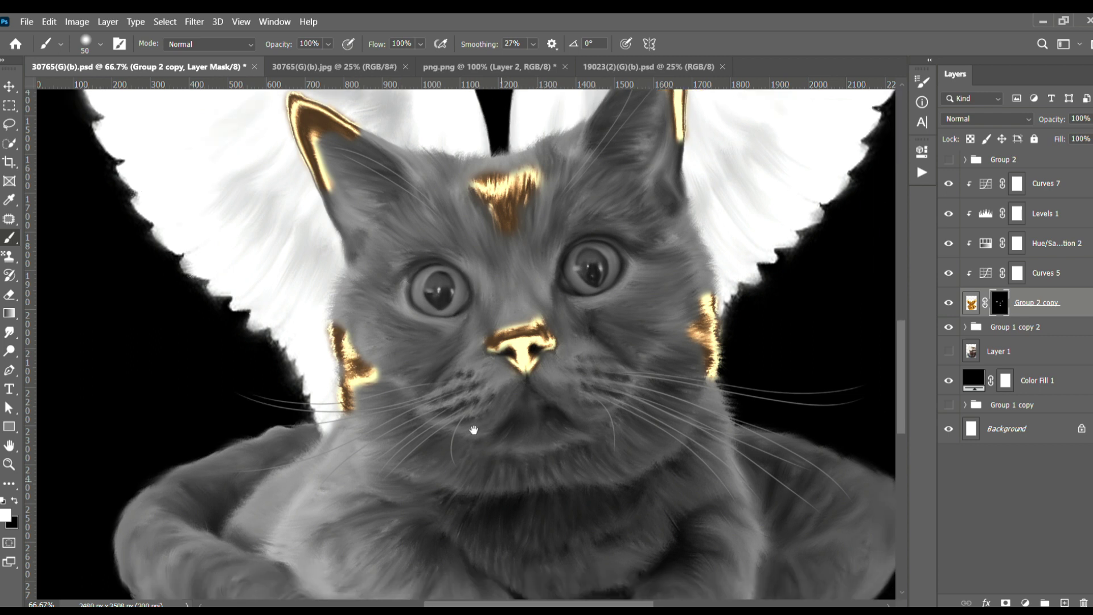
{"action": "key", "text": "bracketright"}
{"action": "key", "text": "bracketright"}
{"action": "mouse_move", "coordinate": [479, 391]}
{"action": "left_mouse_down"}
{"action": "mouse_move", "coordinate": [585, 359]}
{"action": "mouse_move", "coordinate": [552, 410]}
{"action": "mouse_move", "coordinate": [500, 397]}
{"action": "left_mouse_up"}
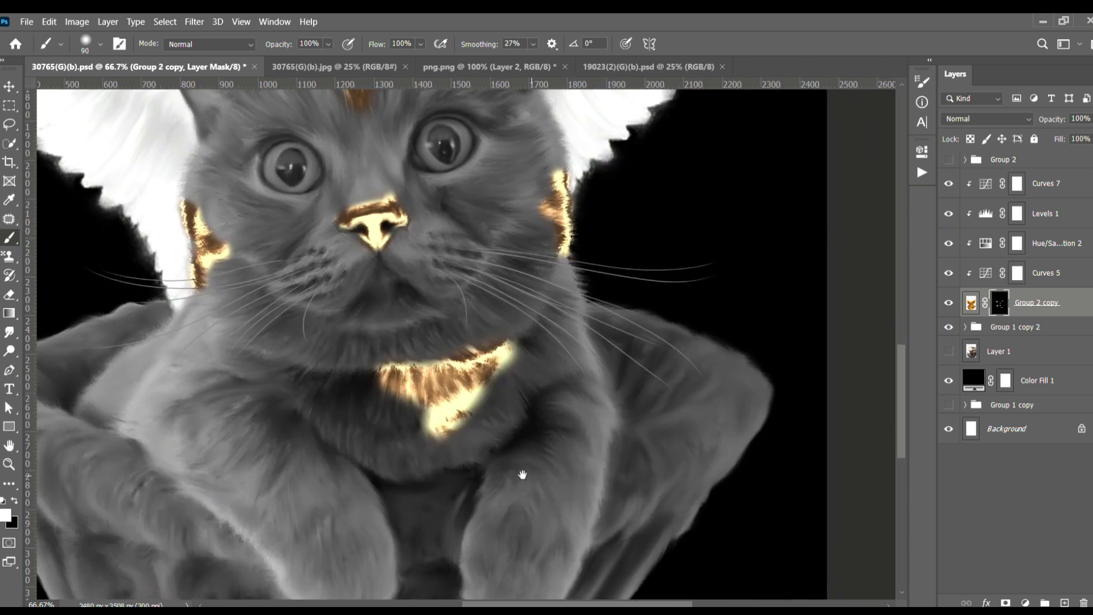
- Reveal gold along the bottoms of both front paws
{"action": "left_click_drag", "start_coordinate": [581, 410], "coordinate": [534, 379]}
{"action": "key", "text": "bracketleft"}
{"action": "key", "text": "bracketleft"}
{"action": "key", "text": "bracketleft"}
{"action": "mouse_move", "coordinate": [483, 512]}
{"action": "left_mouse_down"}
{"action": "mouse_move", "coordinate": [547, 503]}
{"action": "mouse_move", "coordinate": [484, 515]}
{"action": "left_mouse_up"}
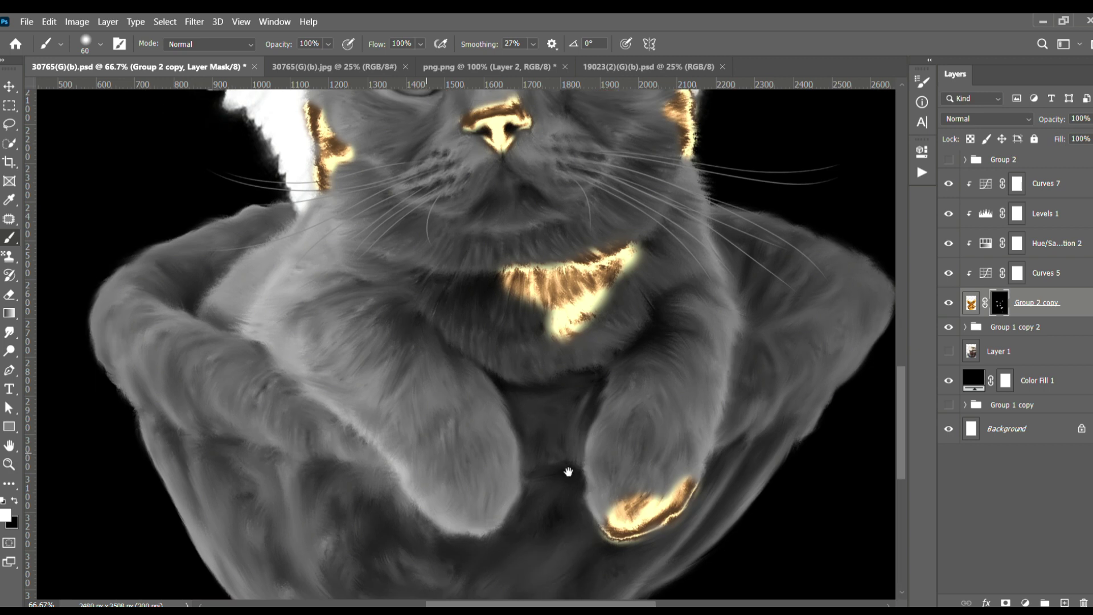
{"action": "left_click_drag", "start_coordinate": [441, 451], "coordinate": [590, 472]}
{"action": "left_click_drag", "start_coordinate": [347, 376], "coordinate": [356, 400]}
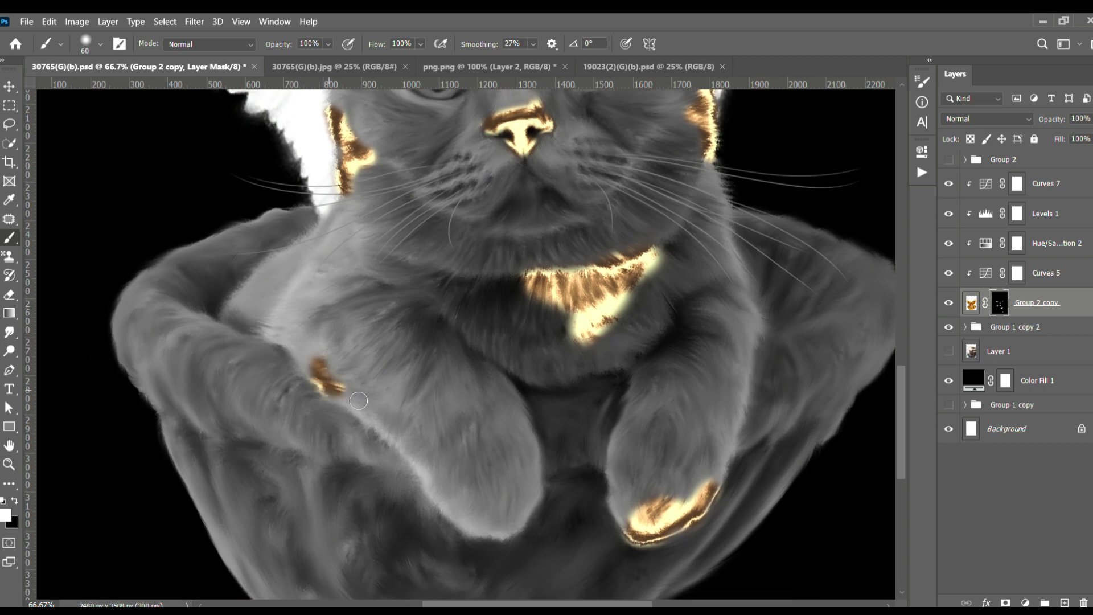
{"action": "mouse_move", "coordinate": [309, 373]}
{"action": "left_mouse_down"}
{"action": "mouse_move", "coordinate": [335, 379]}
{"action": "mouse_move", "coordinate": [381, 424]}
{"action": "left_mouse_up"}
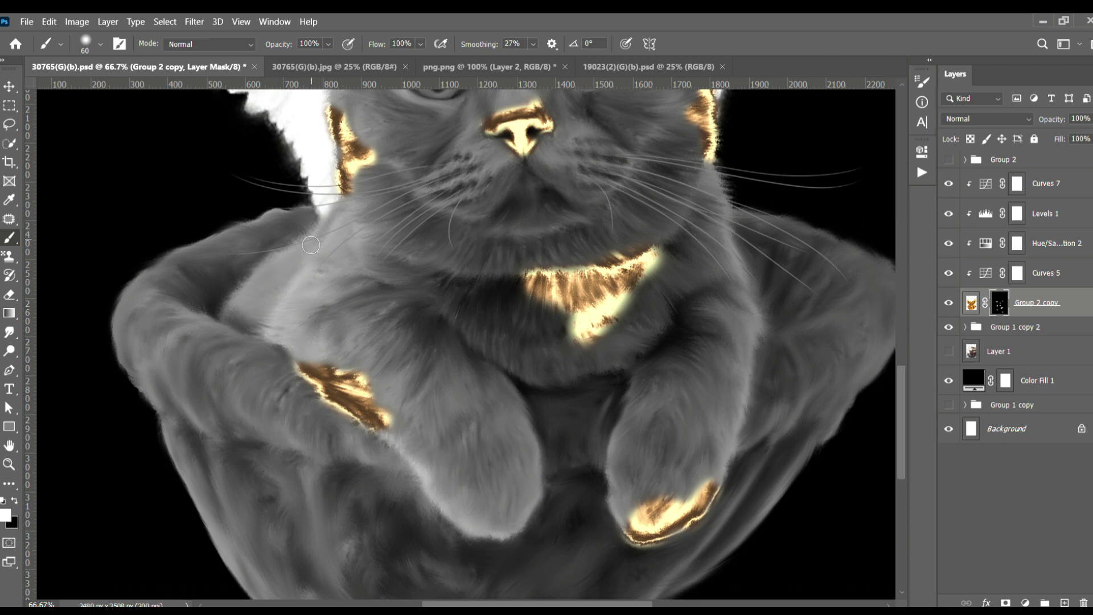
- Add gold along both shoulder edges and save the document
{"action": "left_click_drag", "start_coordinate": [311, 244], "coordinate": [242, 281]}
{"action": "key", "text": "x"}
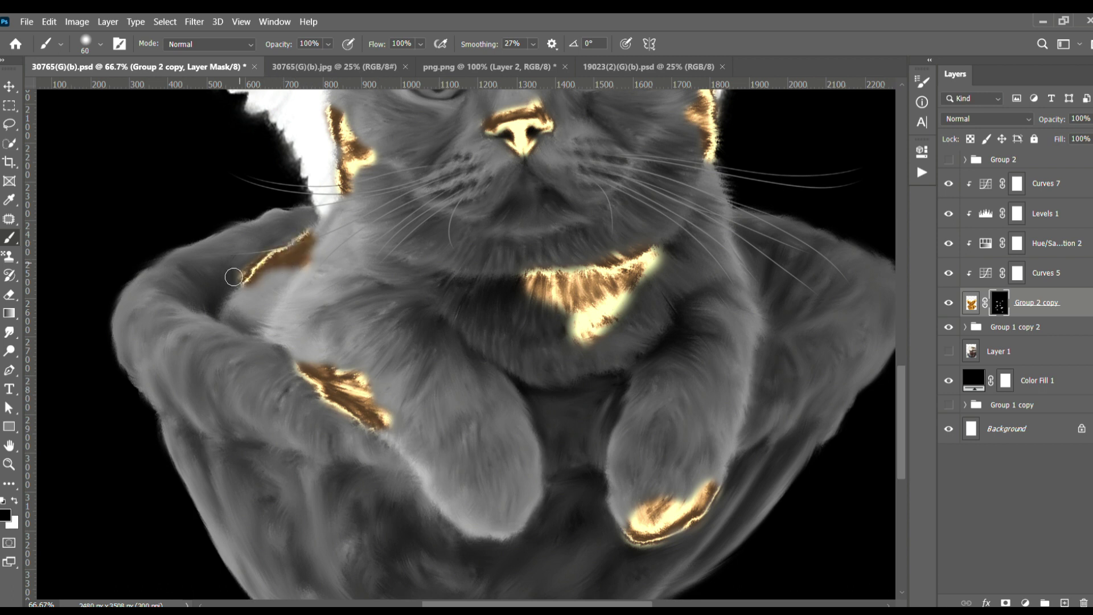
{"action": "key", "text": "x"}
{"action": "left_click_drag", "start_coordinate": [744, 275], "coordinate": [758, 339]}
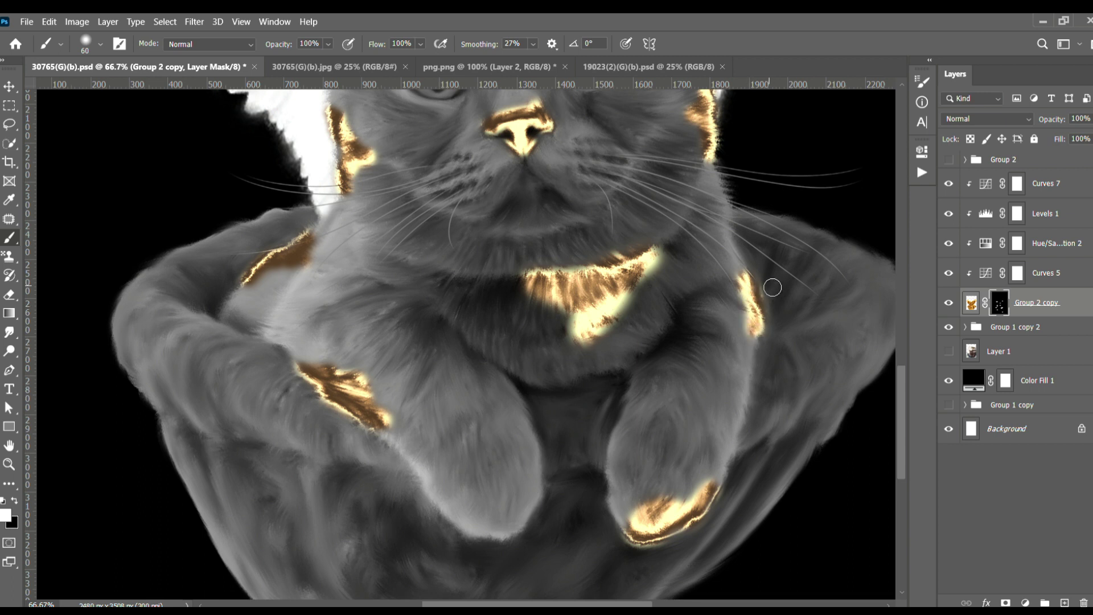
{"action": "key", "text": "ctrl+minus"}
{"action": "key", "text": "ctrl+minus"}
{"action": "key", "text": "ctrl+minus"}
{"action": "key", "text": "ctrl+s"}
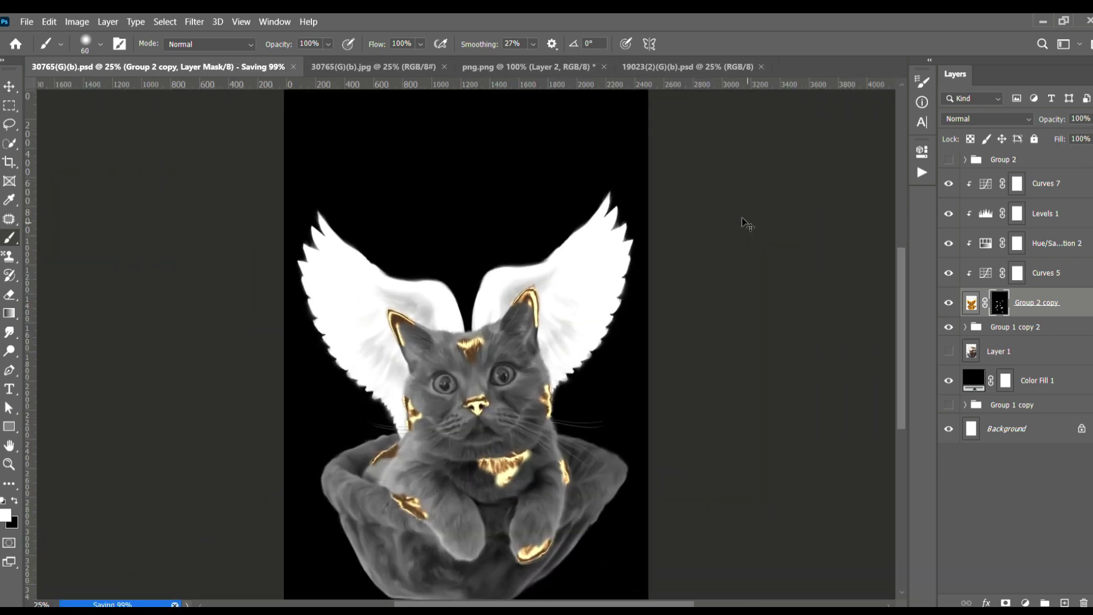
- Dab gold speckles along the right ear's inner edge with a small spatter brush, removing strays in black
{"action": "key", "text": "ctrl+plus"}
{"action": "key", "text": "ctrl+plus"}
{"action": "key", "text": "ctrl+plus"}
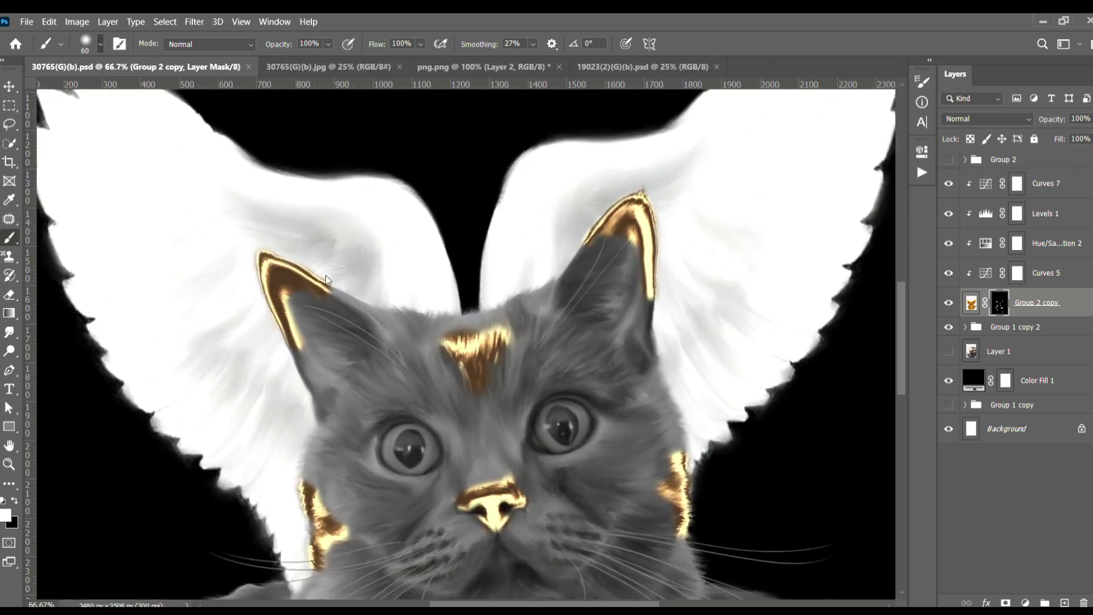
{"action": "left_click_drag", "start_coordinate": [160, 364], "coordinate": [109, 461]}
{"action": "key", "text": "period"}
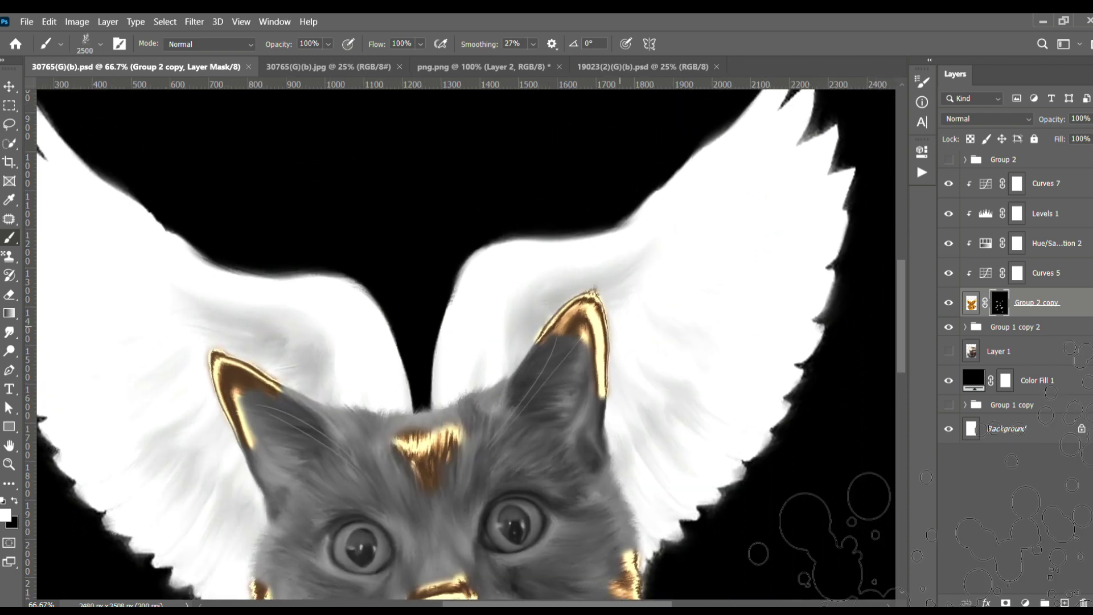
{"action": "key", "text": "bracketleft"}
{"action": "key", "text": "bracketleft"}
{"action": "key", "text": "bracketleft"}
{"action": "key", "text": "bracketleft"}
{"action": "key", "text": "bracketleft"}
{"action": "key", "text": "bracketleft"}
{"action": "key", "text": "bracketleft"}
{"action": "key", "text": "bracketleft"}
{"action": "key", "text": "bracketleft"}
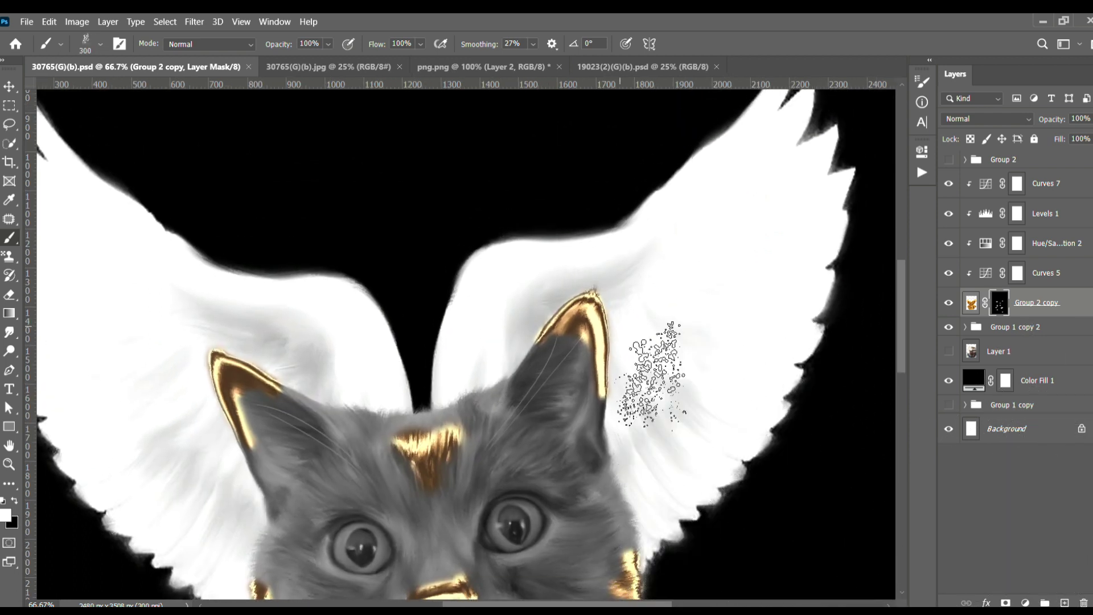
{"action": "key", "text": "bracketleft"}
{"action": "key", "text": "bracketleft"}
{"action": "key", "text": "bracketleft"}
{"action": "key", "text": "ctrl+plus"}
{"action": "key", "text": "ctrl+plus"}
{"action": "mouse_move", "coordinate": [672, 370]}
{"action": "left_mouse_down"}
{"action": "mouse_move", "coordinate": [723, 336]}
{"action": "mouse_move", "coordinate": [566, 352]}
{"action": "left_mouse_up"}
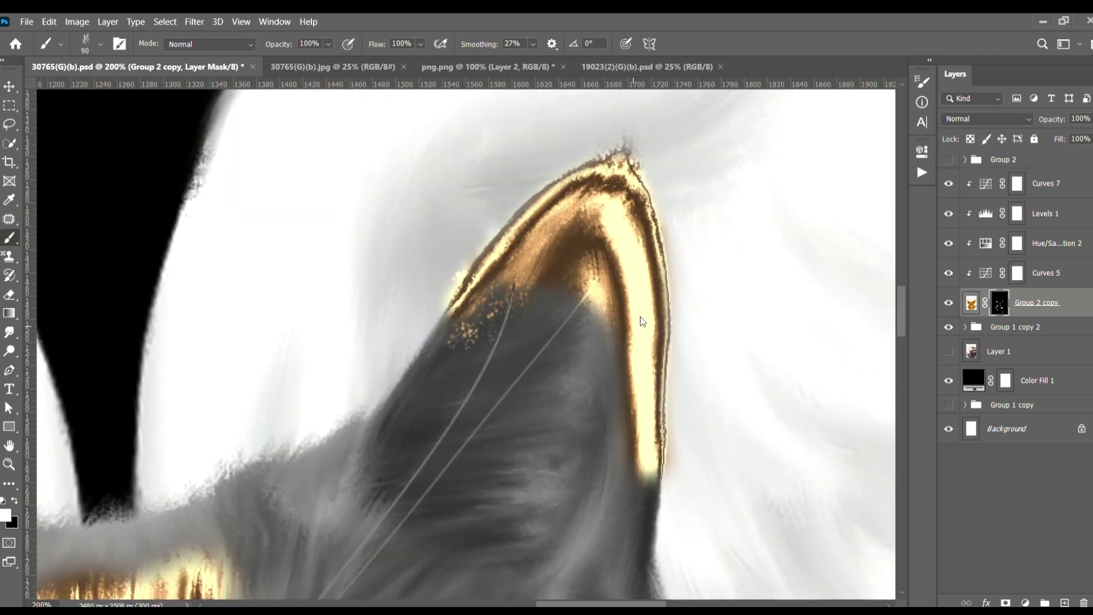
{"action": "left_click_drag", "start_coordinate": [701, 513], "coordinate": [689, 330]}
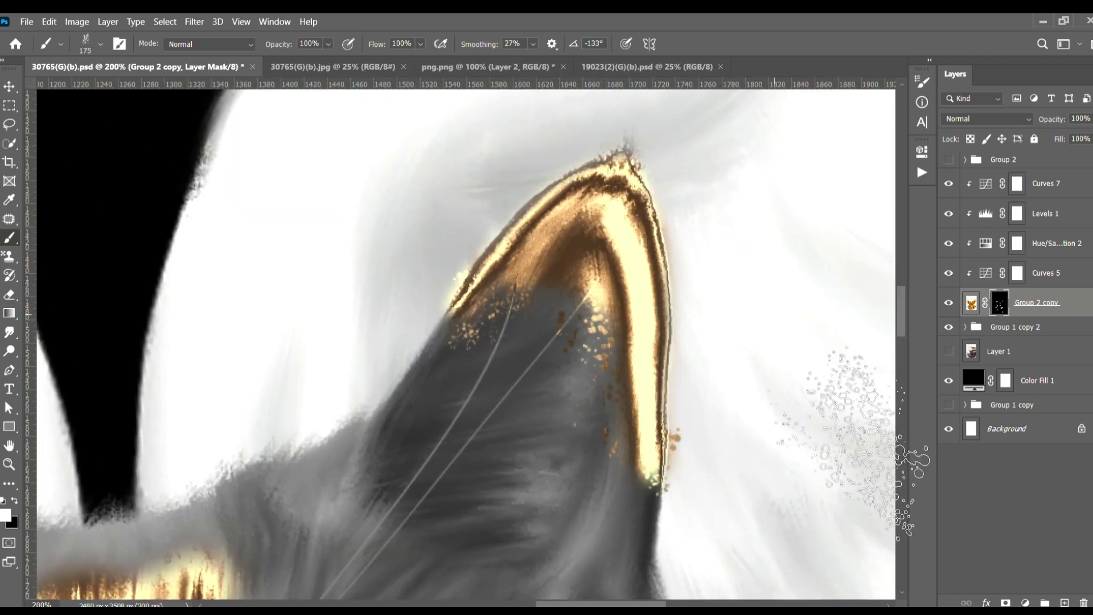
{"action": "key", "text": "bracketleft"}
{"action": "key", "text": "bracketleft"}
{"action": "key", "text": "bracketleft"}
{"action": "key", "text": "bracketleft"}
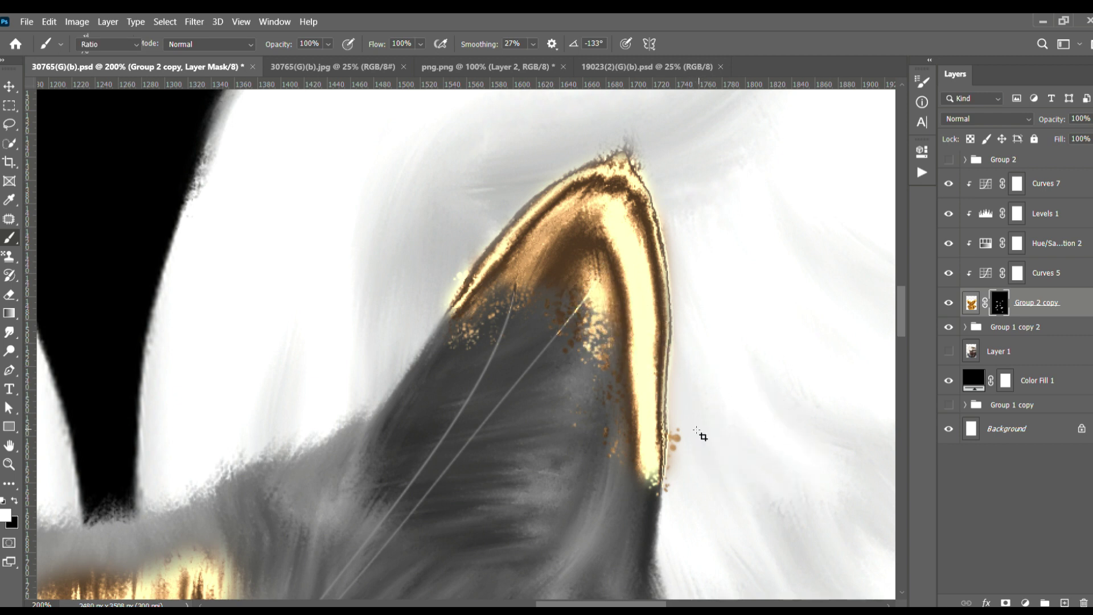
{"action": "key", "text": "x"}
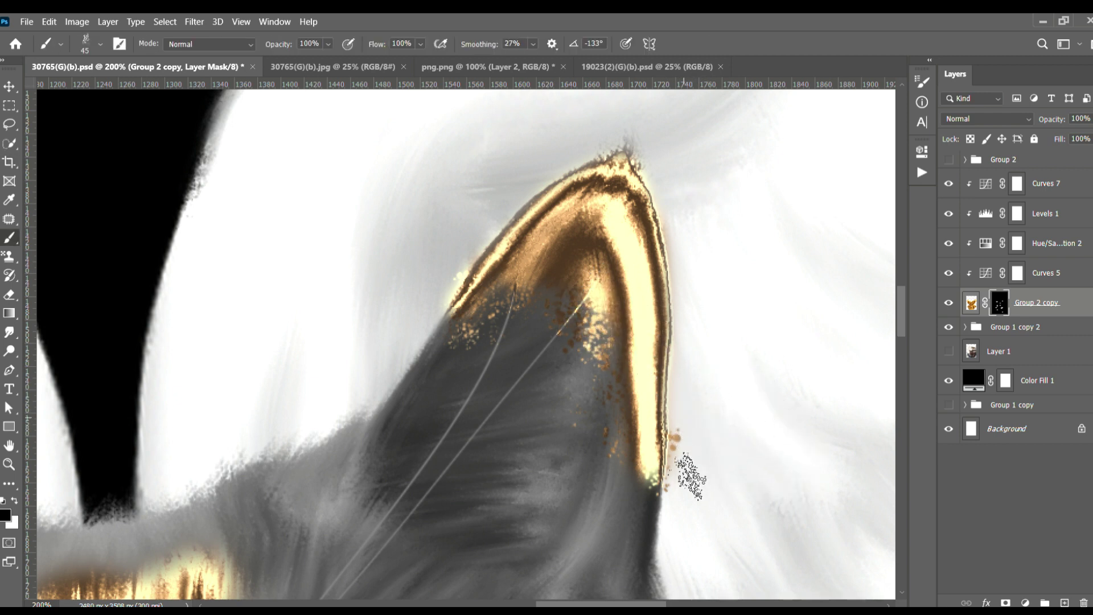
{"action": "key", "text": "bracketleft"}
{"action": "key", "text": "bracketleft"}
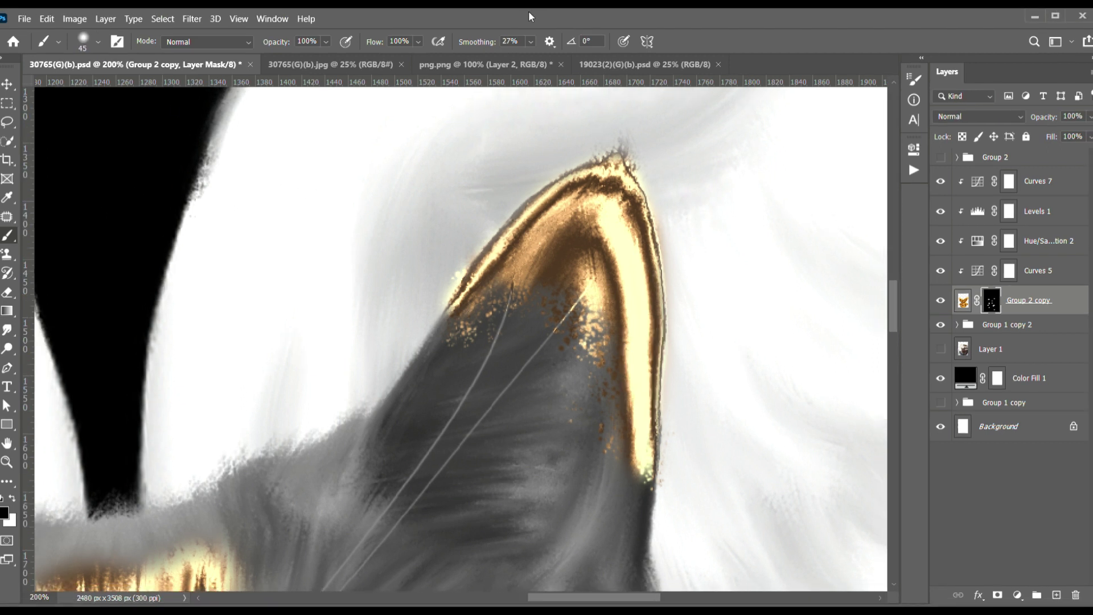
{"action": "key", "text": "ctrl+minus"}
{"action": "key", "text": "ctrl+minus"}
- Paint a gold highlight patch on the right wing, undoing an unwanted long stroke
{"action": "key", "text": "x"}
{"action": "key", "text": "ctrl+plus"}
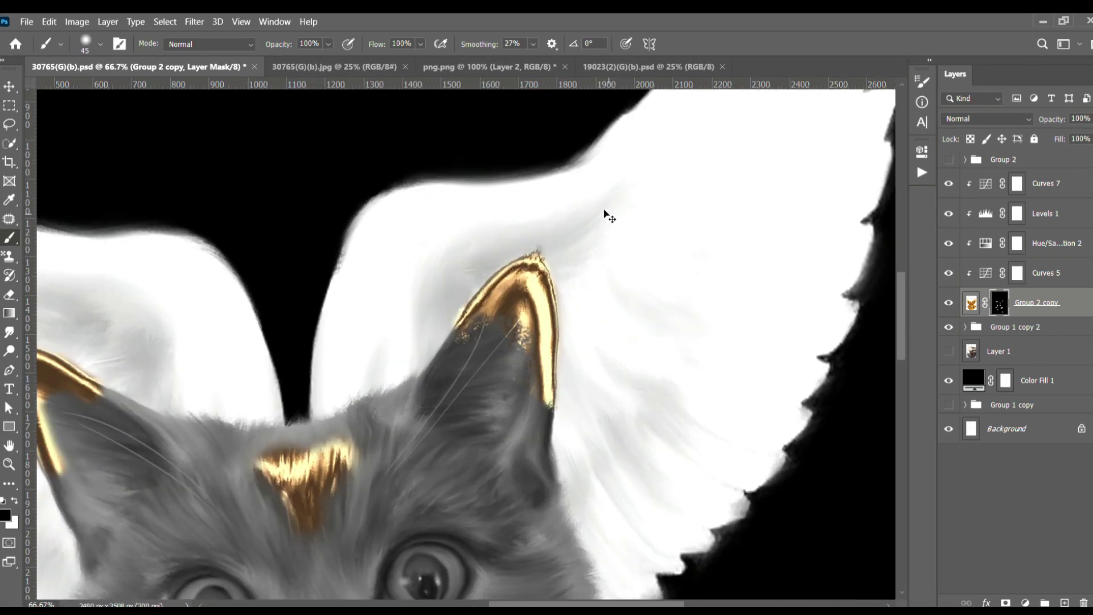
{"action": "mouse_move", "coordinate": [533, 245]}
{"action": "left_mouse_down"}
{"action": "mouse_move", "coordinate": [485, 434]}
{"action": "mouse_move", "coordinate": [472, 408]}
{"action": "left_mouse_up"}
{"action": "mouse_move", "coordinate": [487, 372]}
{"action": "left_mouse_down"}
{"action": "mouse_move", "coordinate": [575, 302]}
{"action": "mouse_move", "coordinate": [476, 376]}
{"action": "left_mouse_up"}
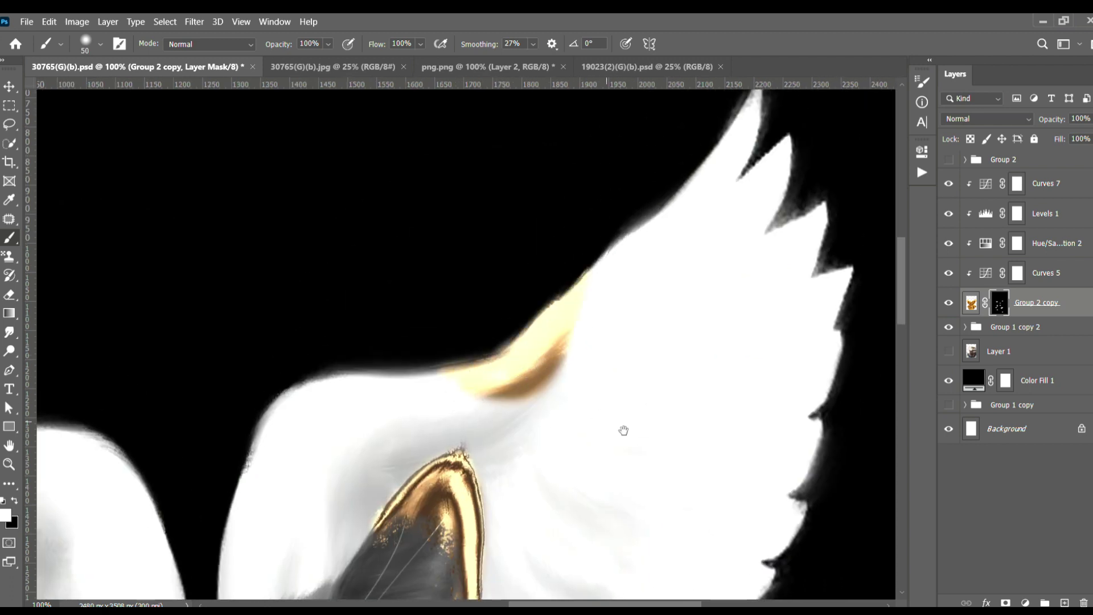
{"action": "left_click_drag", "start_coordinate": [624, 430], "coordinate": [608, 244]}
{"action": "mouse_move", "coordinate": [715, 371]}
{"action": "left_mouse_down"}
{"action": "mouse_move", "coordinate": [624, 367]}
{"action": "mouse_move", "coordinate": [733, 390]}
{"action": "left_mouse_up"}
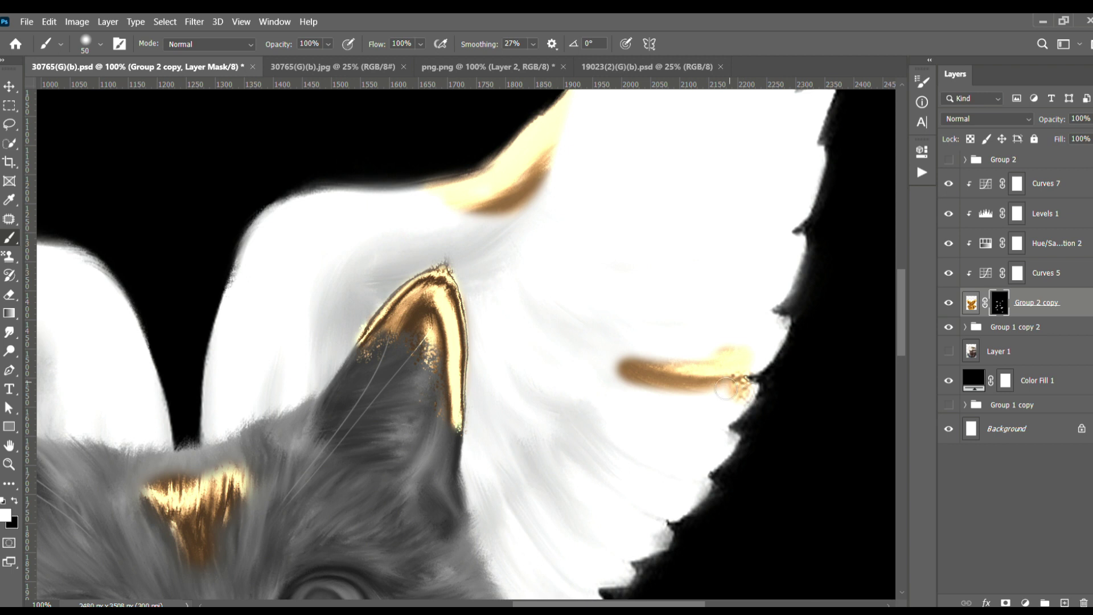
{"action": "mouse_move", "coordinate": [661, 366]}
{"action": "left_mouse_down"}
{"action": "mouse_move", "coordinate": [720, 359]}
{"action": "mouse_move", "coordinate": [609, 358]}
{"action": "left_mouse_up"}
{"action": "scroll", "coordinate": [685, 412], "scroll_direction": "down", "scroll_amount": 1}
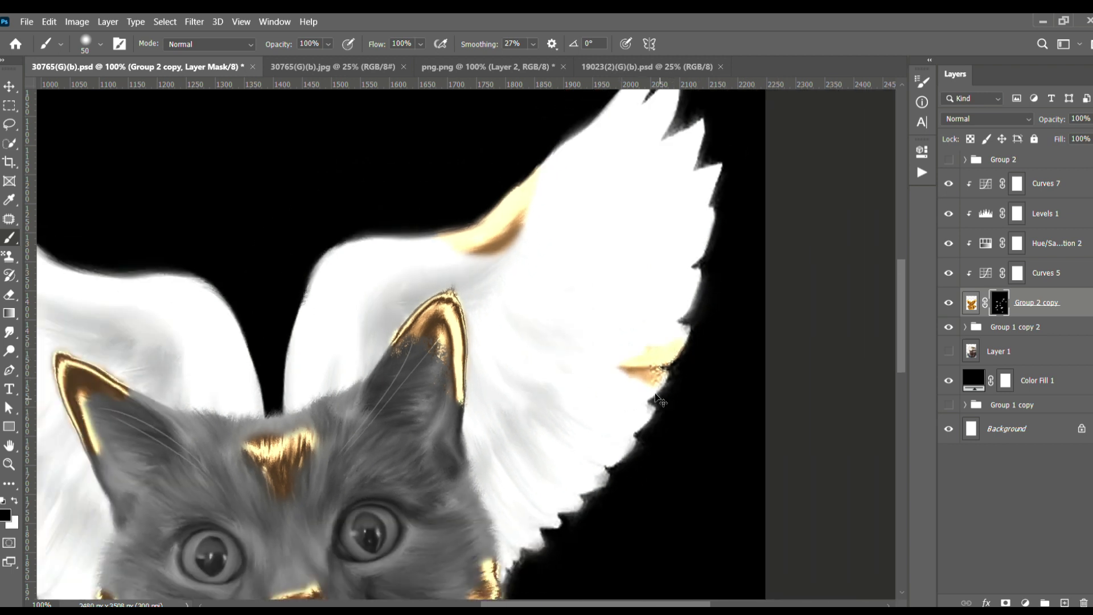
{"action": "scroll", "coordinate": [658, 398], "scroll_direction": "down", "scroll_amount": 1}
{"action": "scroll", "coordinate": [691, 415], "scroll_direction": "up", "scroll_amount": 1}
{"action": "mouse_move", "coordinate": [570, 360]}
{"action": "left_mouse_down"}
{"action": "mouse_move", "coordinate": [648, 376]}
{"action": "mouse_move", "coordinate": [590, 377]}
{"action": "mouse_move", "coordinate": [591, 424]}
{"action": "left_mouse_up"}
{"action": "key", "text": "x"}
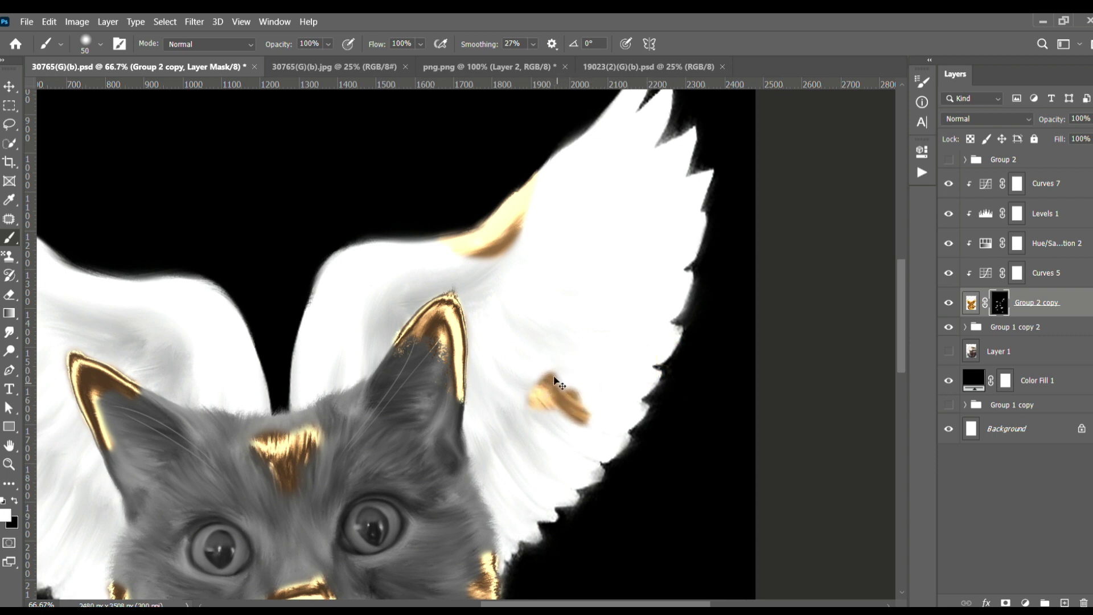
{"action": "key", "text": "ctrl+z"}
{"action": "left_click", "coordinate": [548, 373]}
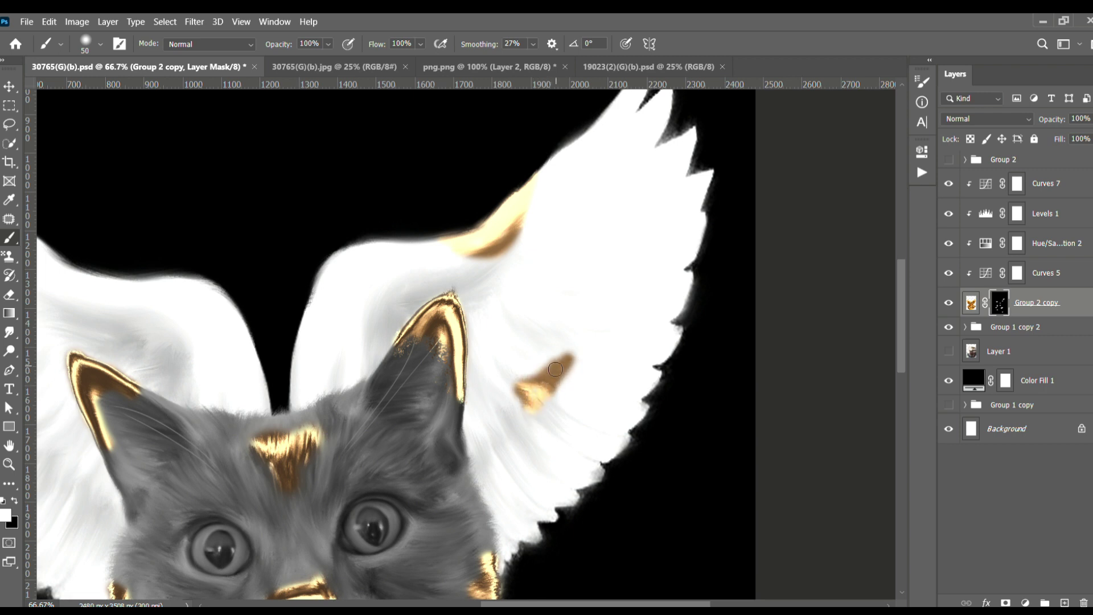
- Reveal gold patches on the upper left wing and its lower edge with a larger brush
{"action": "scroll", "coordinate": [555, 369], "scroll_direction": "left", "scroll_amount": 3}
{"action": "scroll", "coordinate": [456, 353], "scroll_direction": "left", "scroll_amount": 3}
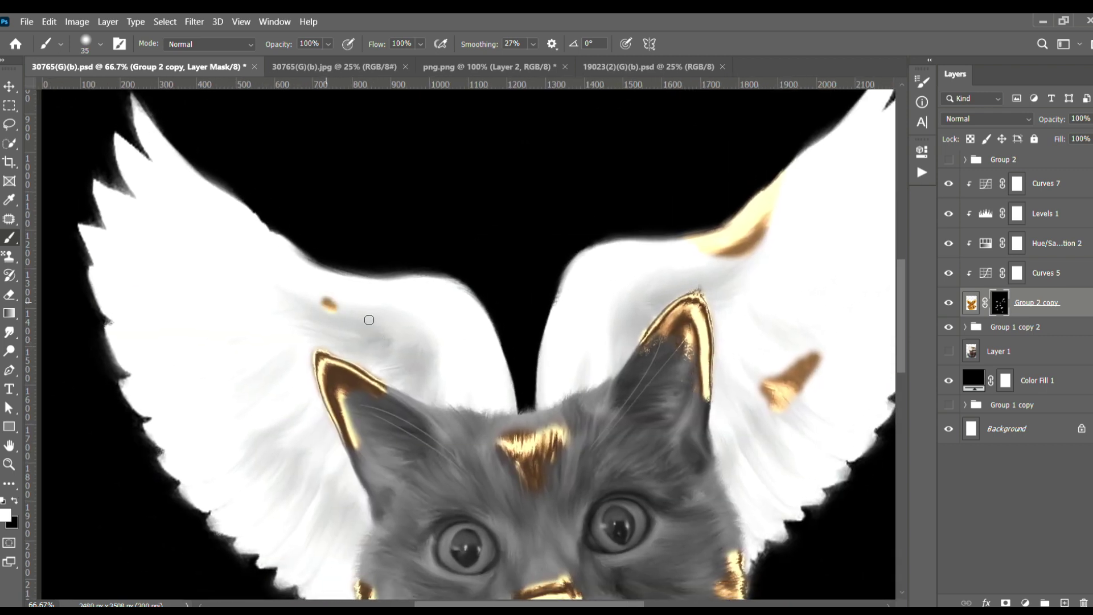
{"action": "key", "text": "bracketright"}
{"action": "key", "text": "bracketright"}
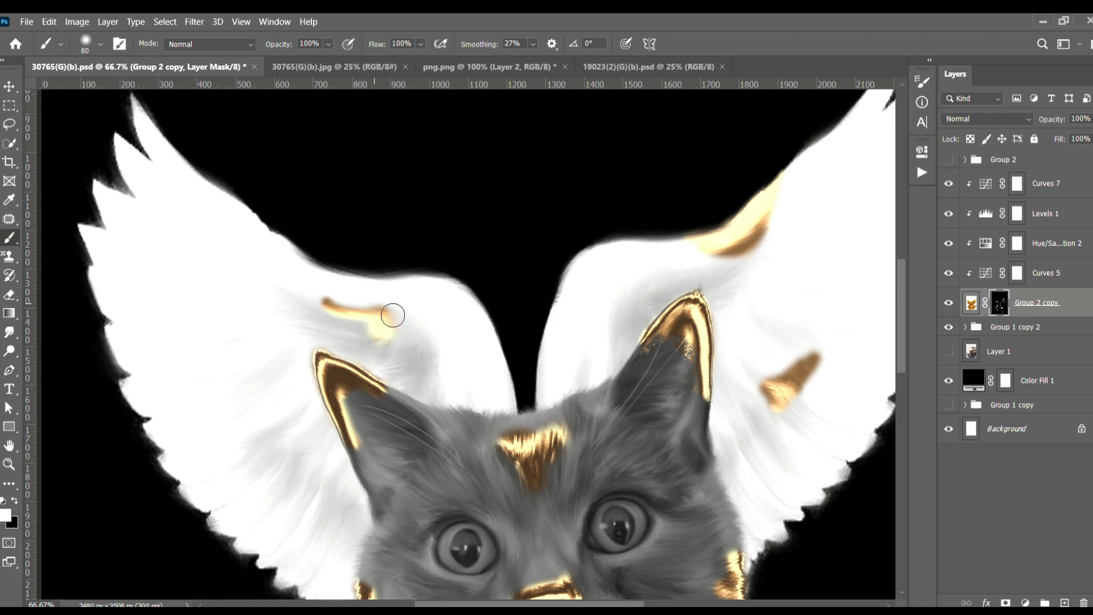
{"action": "left_click_drag", "start_coordinate": [391, 313], "coordinate": [361, 326]}
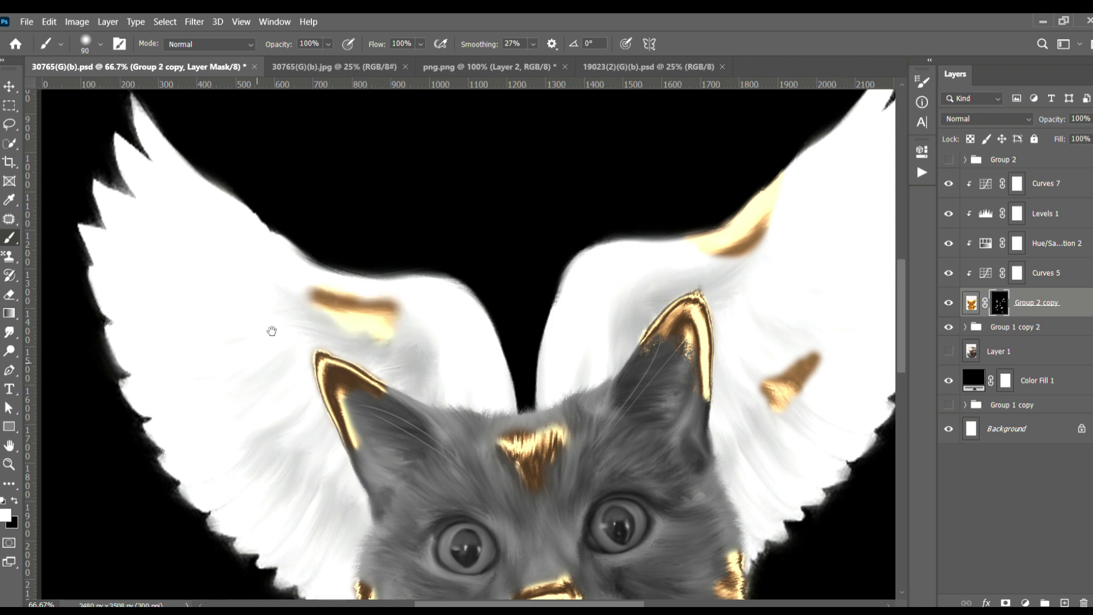
{"action": "scroll", "coordinate": [271, 330], "scroll_direction": "down", "scroll_amount": 2}
{"action": "key", "text": "bracketright"}
{"action": "left_click_drag", "start_coordinate": [288, 452], "coordinate": [302, 485]}
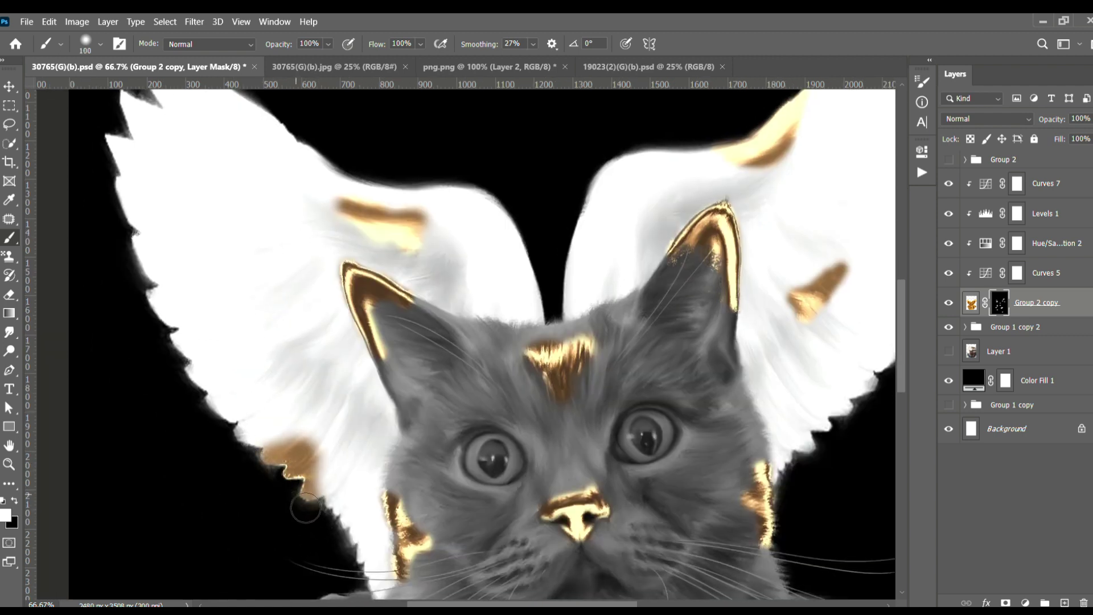
{"action": "scroll", "coordinate": [307, 507], "scroll_direction": "down", "scroll_amount": 3}
- Save the document with the wing patches in place
{"action": "scroll", "coordinate": [279, 498], "scroll_direction": "up", "scroll_amount": 2}
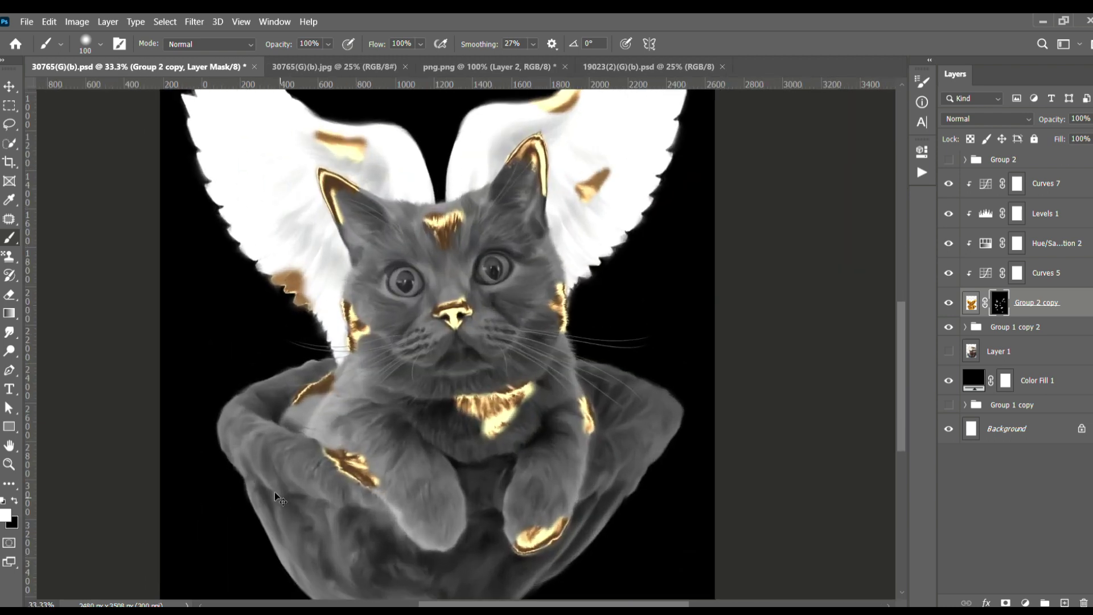
{"action": "left_click_drag", "start_coordinate": [399, 560], "coordinate": [435, 602]}
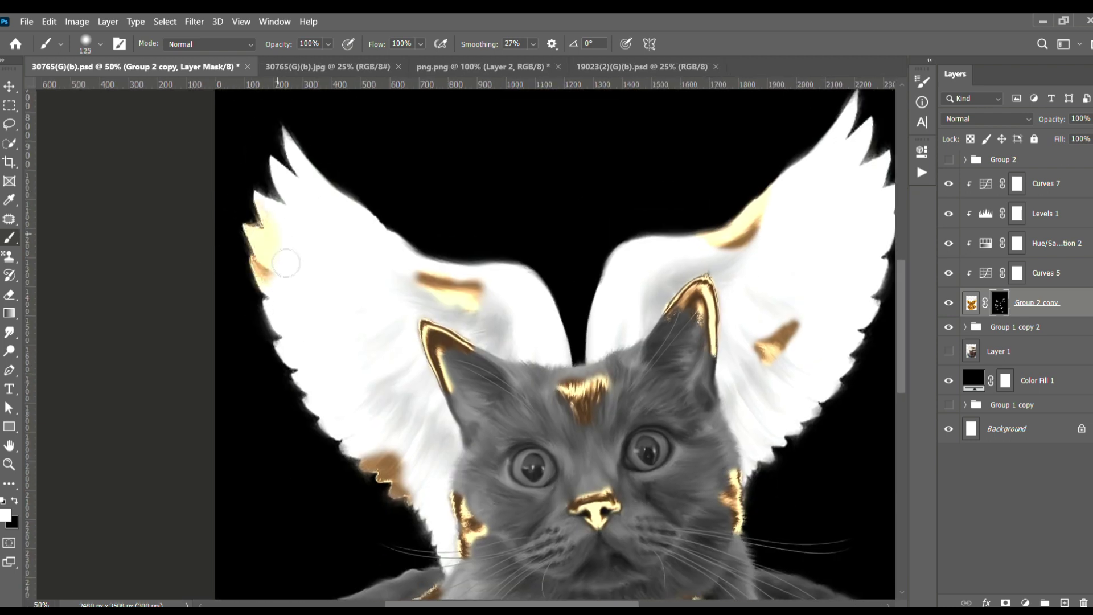
{"action": "scroll", "coordinate": [268, 496], "scroll_direction": "right", "scroll_amount": 4}
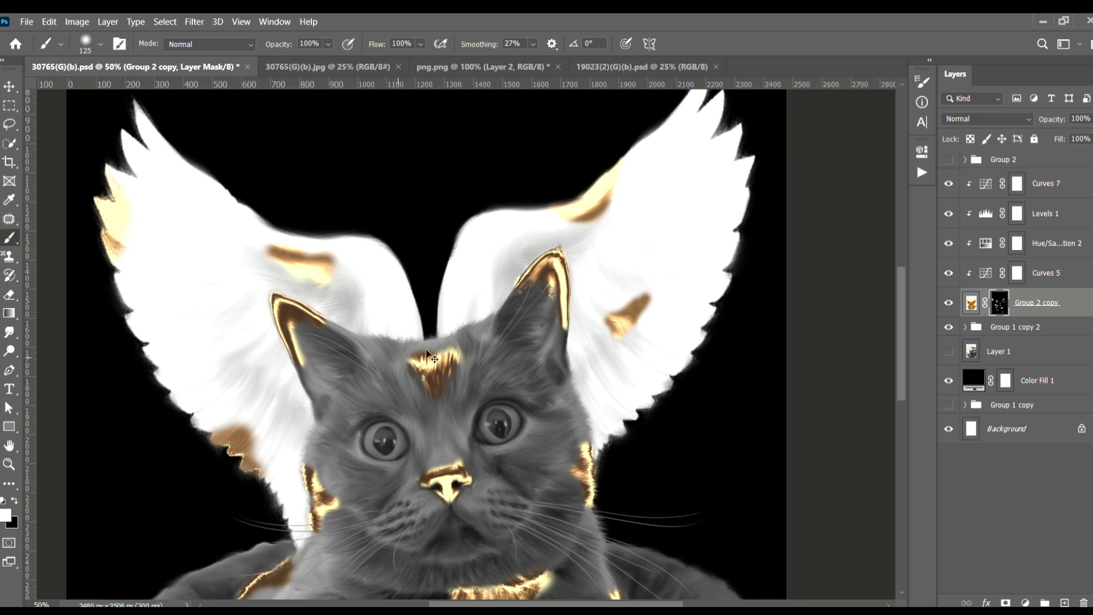
{"action": "key", "text": "ctrl+s"}
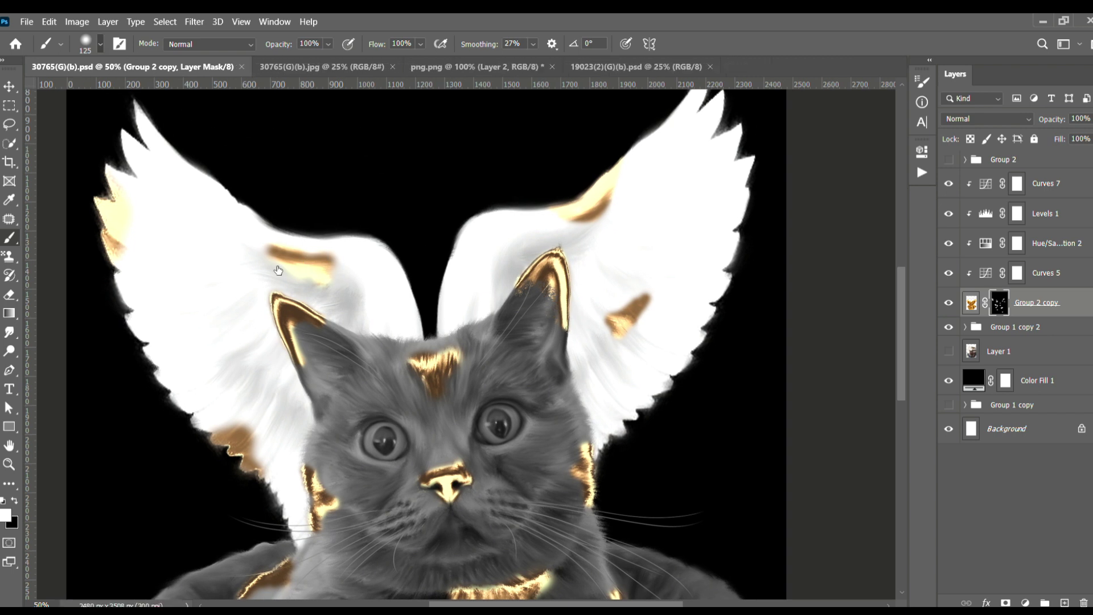
- Spatter gold speckles along the upper-left wing's outer edge and around its patch
{"action": "key", "text": "ctrl+minus"}
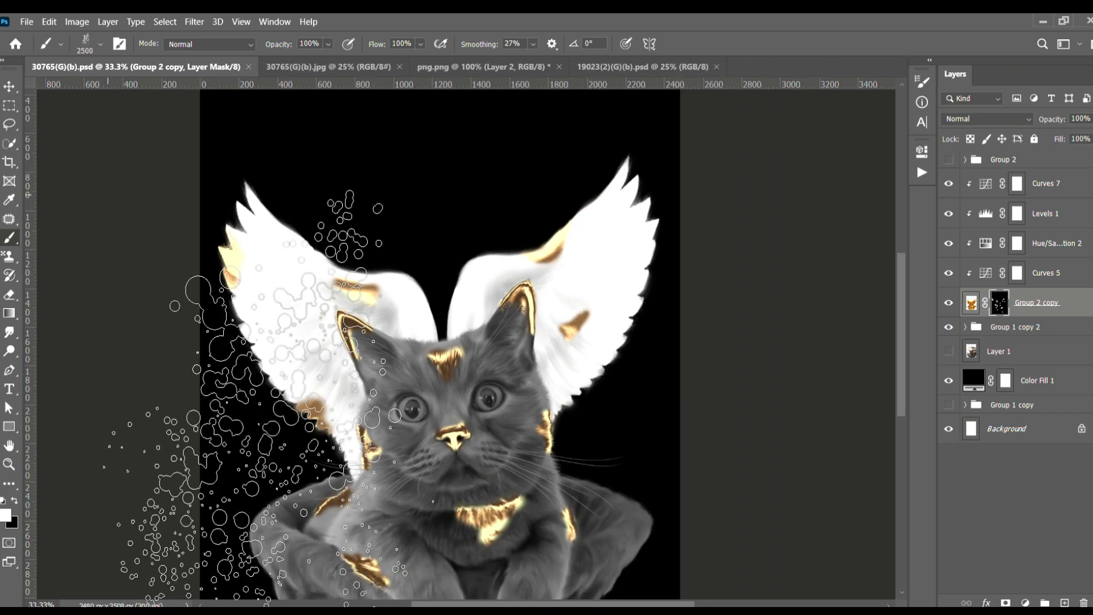
{"action": "key", "text": "ctrl+plus"}
{"action": "key", "text": "ctrl+plus"}
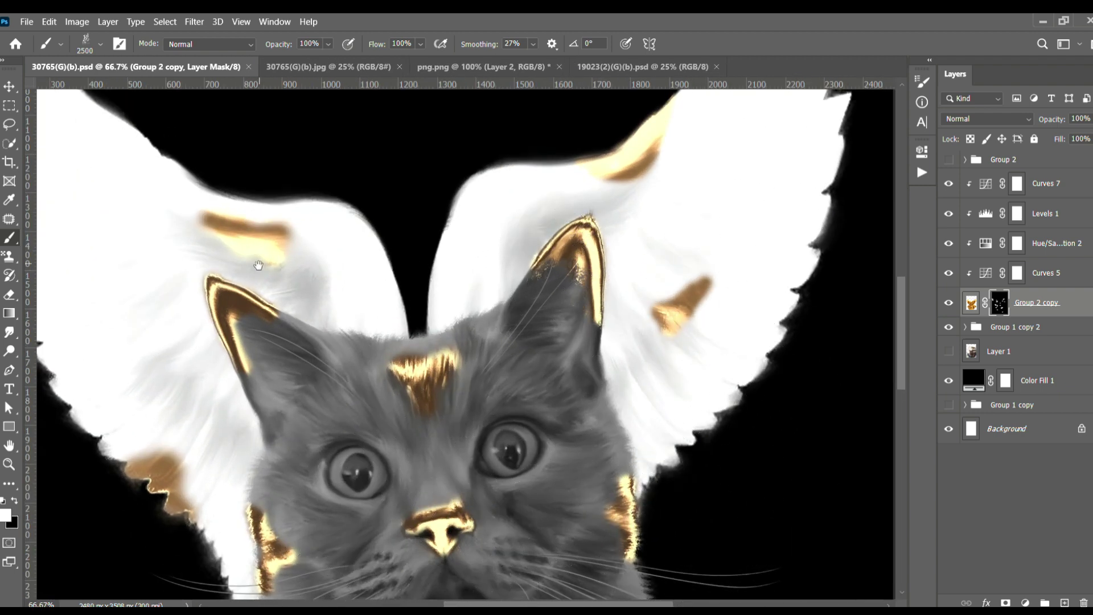
{"action": "left_click_drag", "start_coordinate": [57, 187], "coordinate": [350, 320]}
{"action": "key", "text": "bracketleft"}
{"action": "key", "text": "bracketleft"}
{"action": "key", "text": "bracketleft"}
{"action": "key", "text": "bracketleft"}
{"action": "key", "text": "bracketleft"}
{"action": "key", "text": "bracketleft"}
{"action": "key", "text": "bracketleft"}
{"action": "key", "text": "bracketleft"}
{"action": "key", "text": "bracketleft"}
{"action": "key", "text": "bracketleft"}
{"action": "key", "text": "bracketleft"}
{"action": "key", "text": "bracketleft"}
{"action": "left_click_drag", "start_coordinate": [510, 342], "coordinate": [490, 302]}
{"action": "key", "text": "bracketright"}
{"action": "key", "text": "bracketright"}
{"action": "left_click_drag", "start_coordinate": [684, 281], "coordinate": [399, 276]}
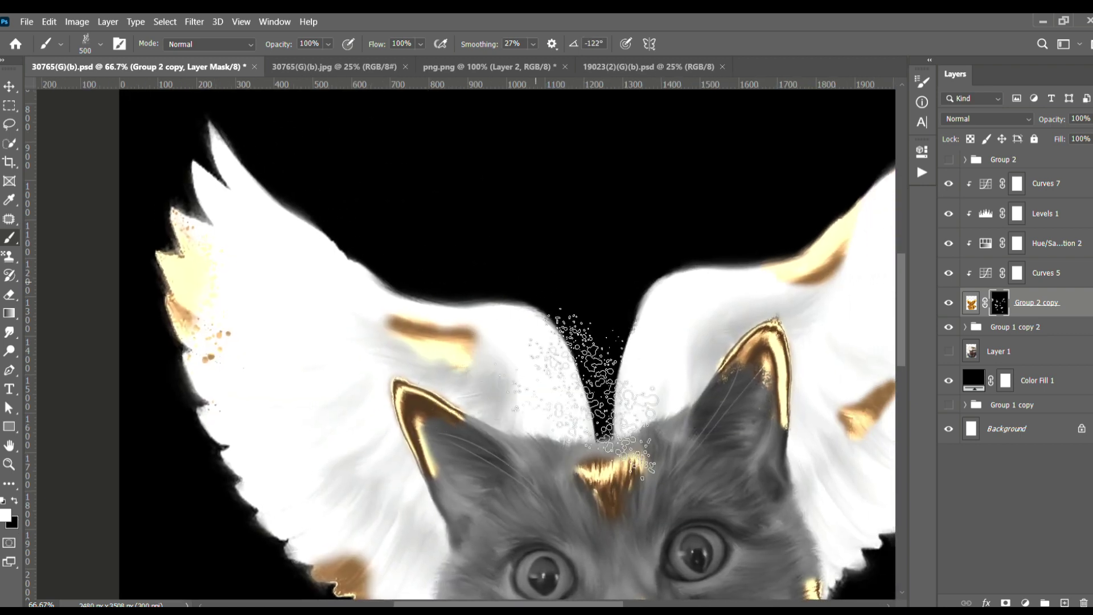
{"action": "key", "text": "bracketleft"}
{"action": "key", "text": "bracketleft"}
{"action": "key", "text": "bracketleft"}
{"action": "left_click_drag", "start_coordinate": [501, 364], "coordinate": [376, 325]}
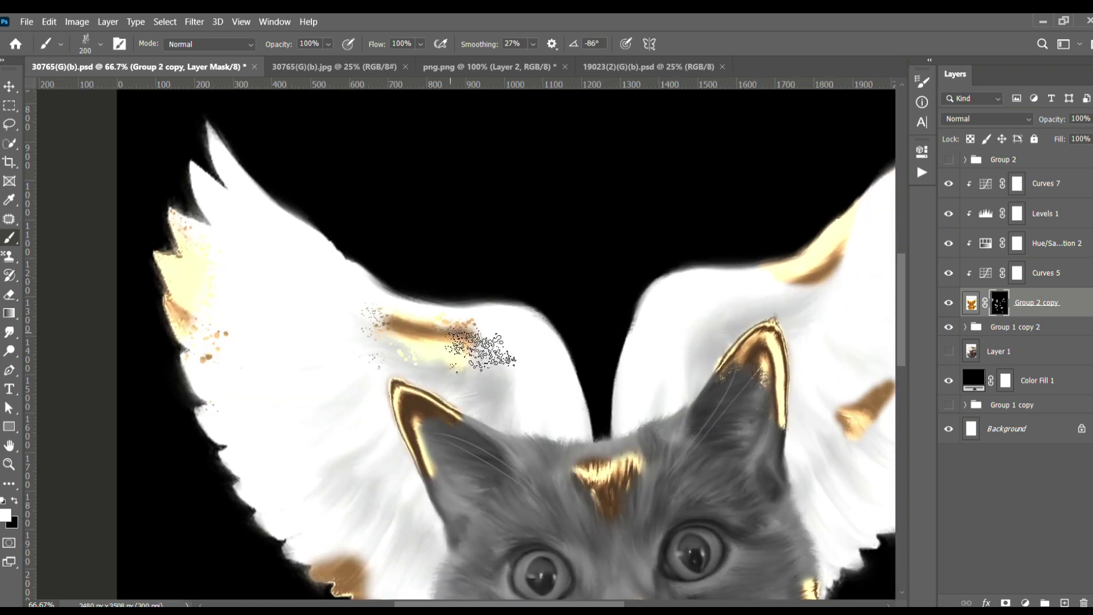
- Dab gold spatter onto the lower-left wing edge, redoing one stroke
{"action": "left_click_drag", "start_coordinate": [604, 319], "coordinate": [606, 191]}
{"action": "key", "text": "bracketright"}
{"action": "left_click_drag", "start_coordinate": [353, 455], "coordinate": [393, 421]}
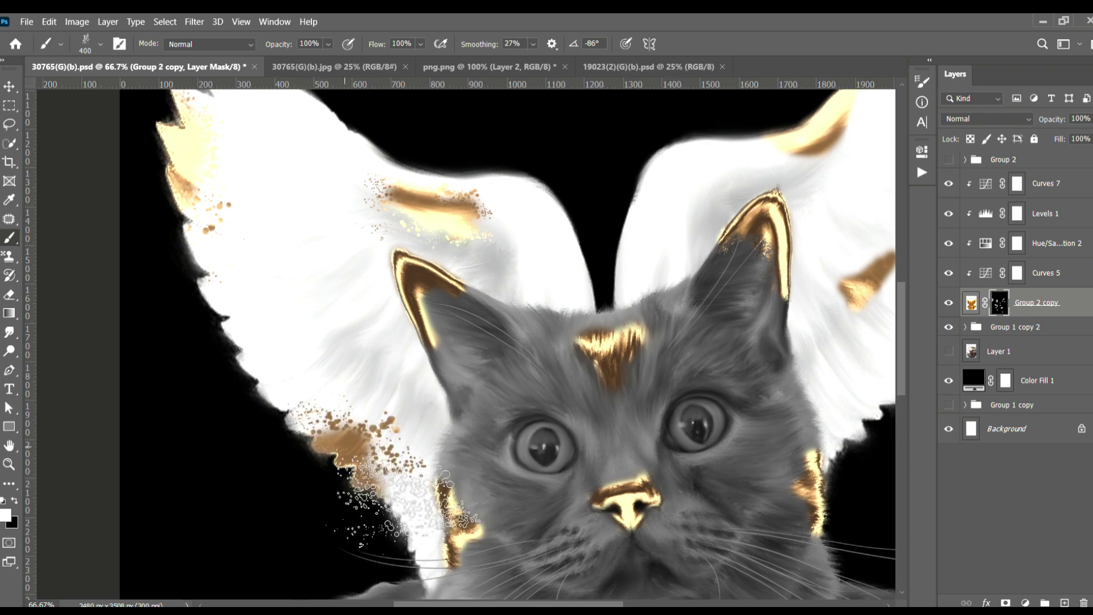
{"action": "key", "text": "ctrl+z"}
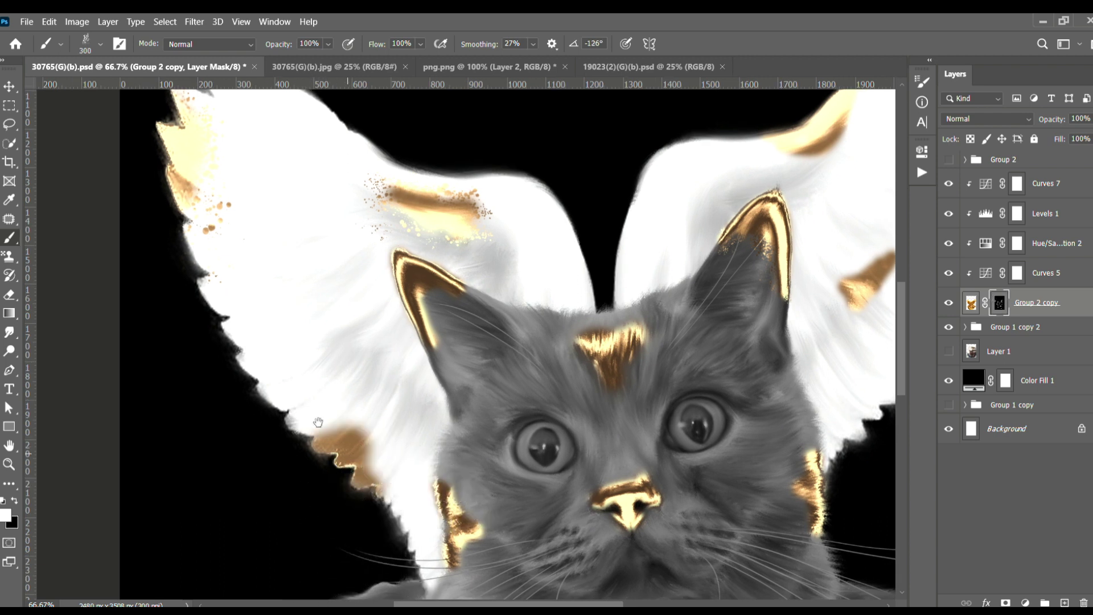
{"action": "left_click", "coordinate": [393, 495]}
- Spatter gold speckles around the right wing's patches
{"action": "left_click_drag", "start_coordinate": [578, 430], "coordinate": [541, 407]}
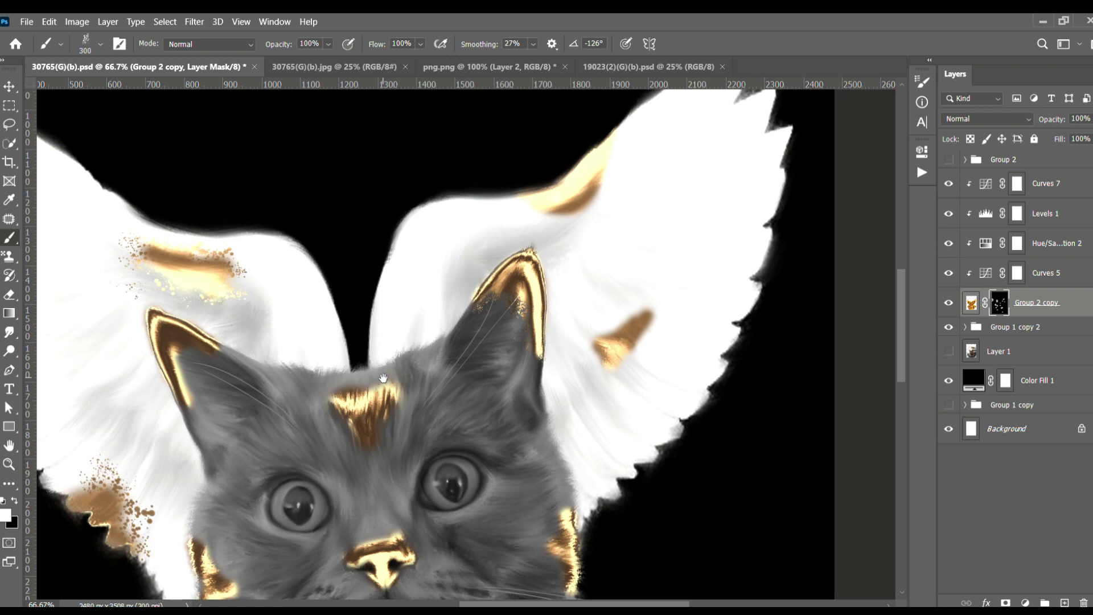
{"action": "key", "text": "bracketleft"}
{"action": "key", "text": "bracketleft"}
{"action": "key", "text": "bracketleft"}
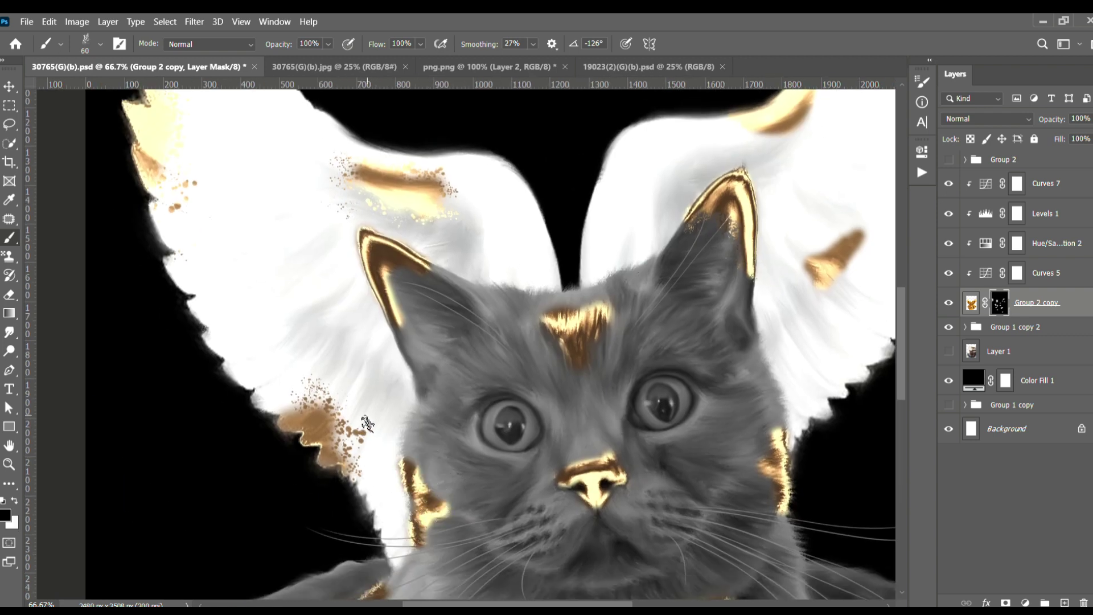
{"action": "left_click_drag", "start_coordinate": [643, 312], "coordinate": [478, 440]}
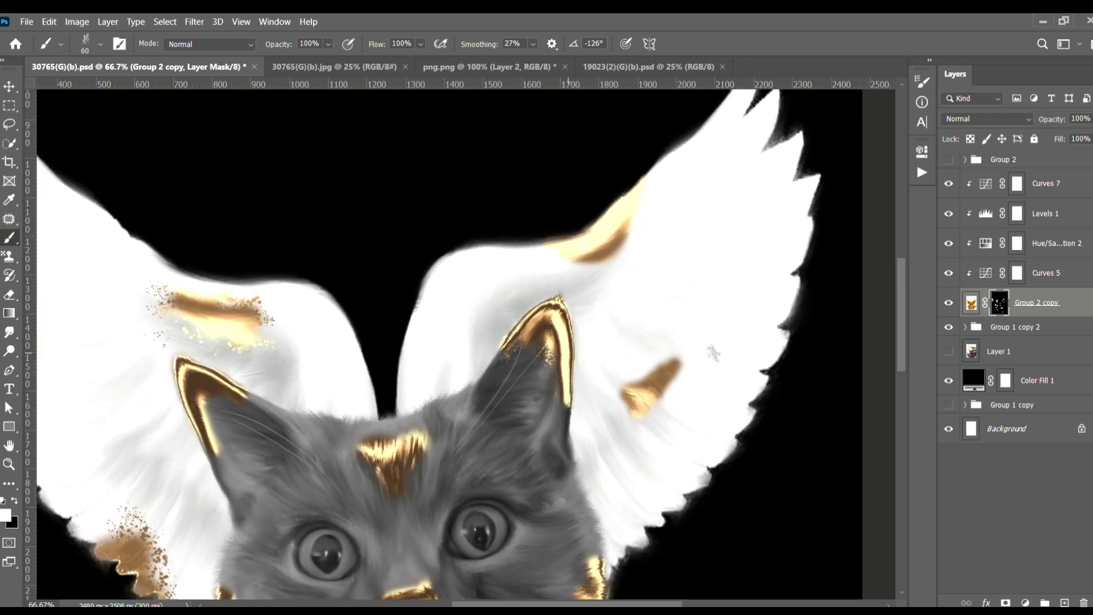
{"action": "key", "text": "bracketright"}
{"action": "key", "text": "bracketright"}
{"action": "left_click_drag", "start_coordinate": [660, 390], "coordinate": [666, 370]}
- Resize the spatter brush and scatter gold specks around the cat's nose
{"action": "key", "text": "bracketright"}
{"action": "key", "text": "bracketright"}
{"action": "key", "text": "bracketright"}
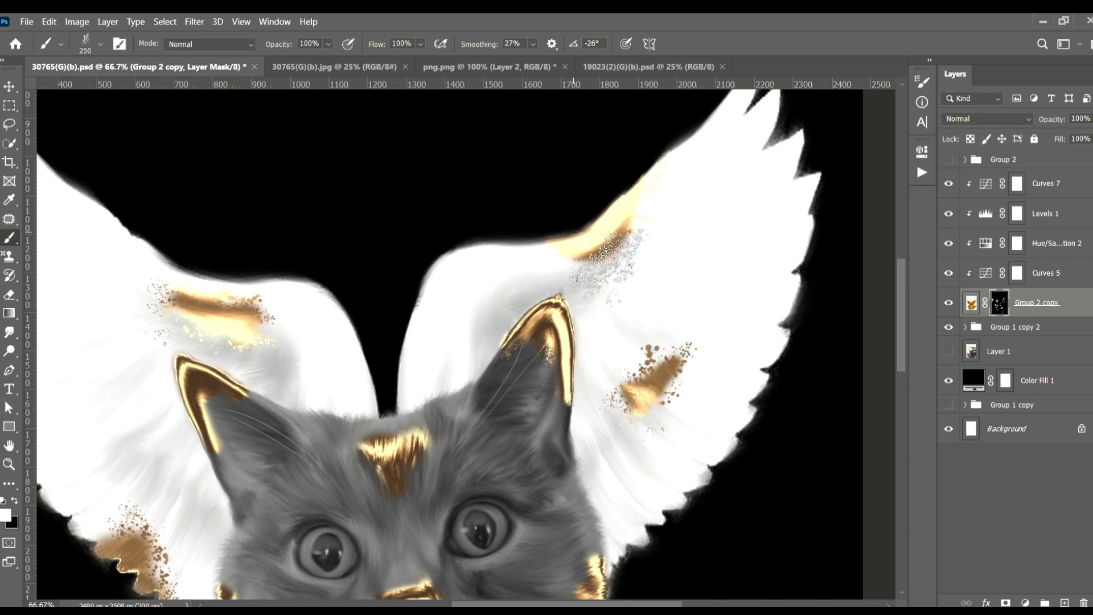
{"action": "scroll", "coordinate": [569, 318], "scroll_direction": "down", "scroll_amount": 2}
{"action": "scroll", "coordinate": [456, 410], "scroll_direction": "down", "scroll_amount": 1}
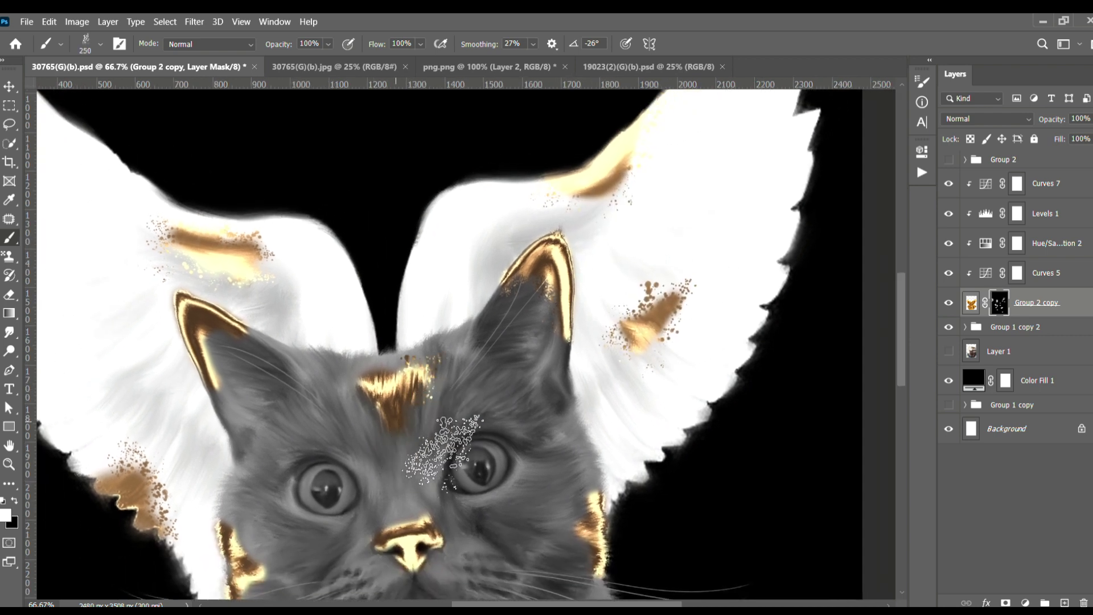
{"action": "scroll", "coordinate": [444, 449], "scroll_direction": "left", "scroll_amount": 1}
{"action": "key", "text": "bracketleft"}
{"action": "key", "text": "bracketleft"}
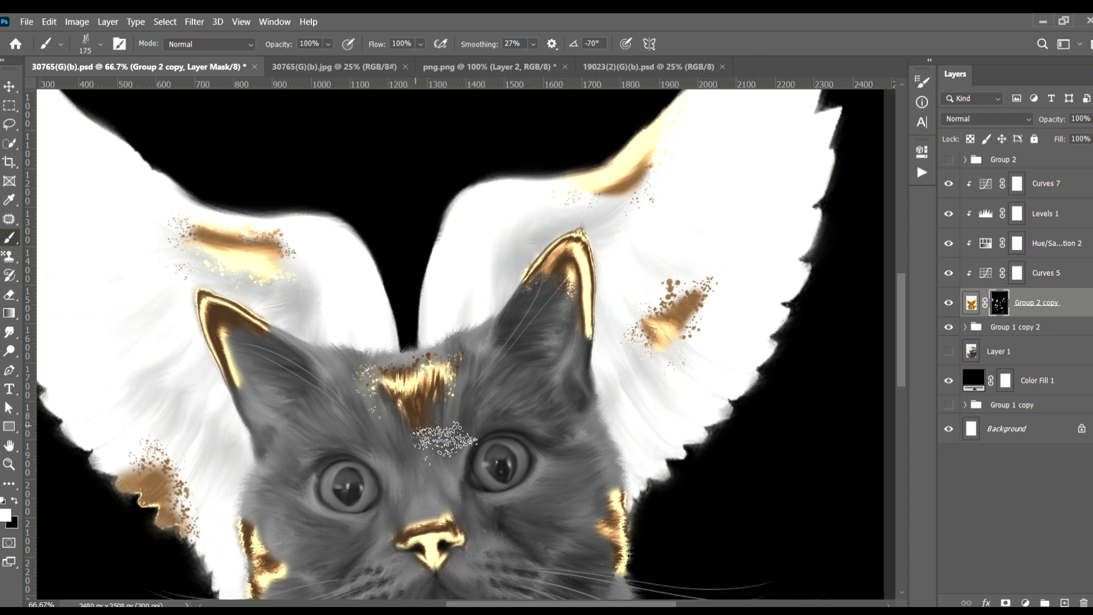
{"action": "scroll", "coordinate": [444, 441], "scroll_direction": "left", "scroll_amount": 5}
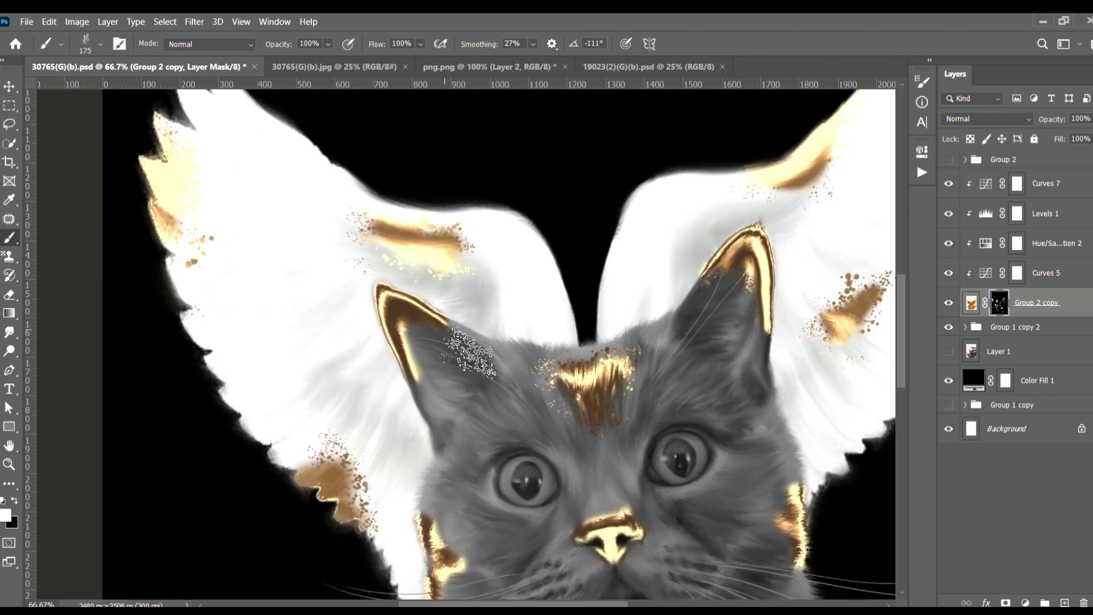
{"action": "key", "text": "bracketleft"}
{"action": "key", "text": "bracketleft"}
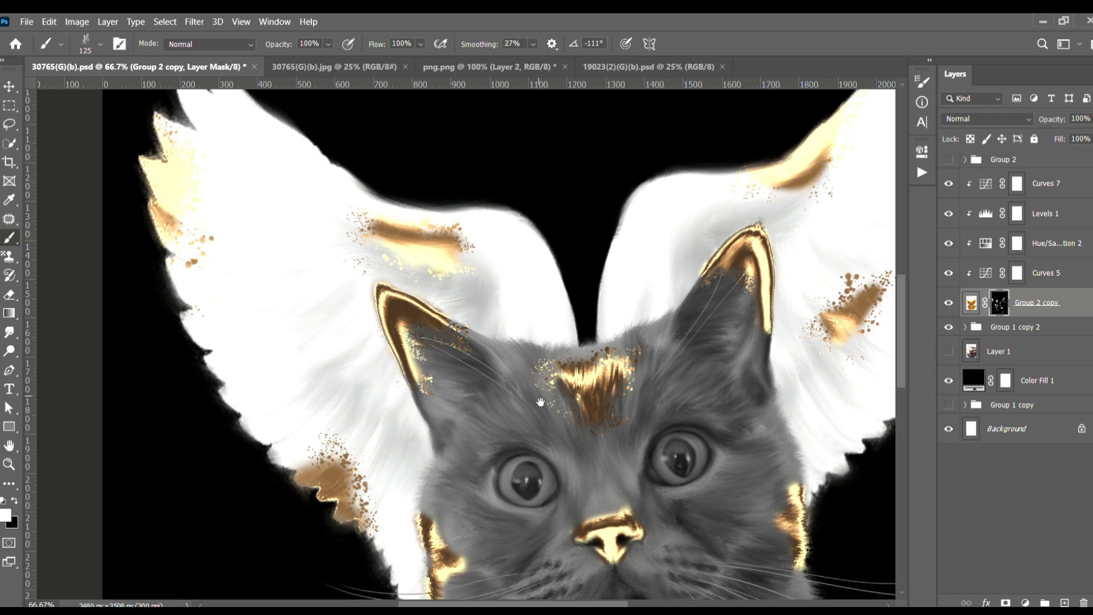
{"action": "scroll", "coordinate": [541, 402], "scroll_direction": "down", "scroll_amount": 6}
{"action": "scroll", "coordinate": [541, 402], "scroll_direction": "right", "scroll_amount": 5}
{"action": "key", "text": "bracketright"}
{"action": "key", "text": "bracketright"}
{"action": "key", "text": "bracketright"}
{"action": "left_click_drag", "start_coordinate": [438, 342], "coordinate": [484, 335]}
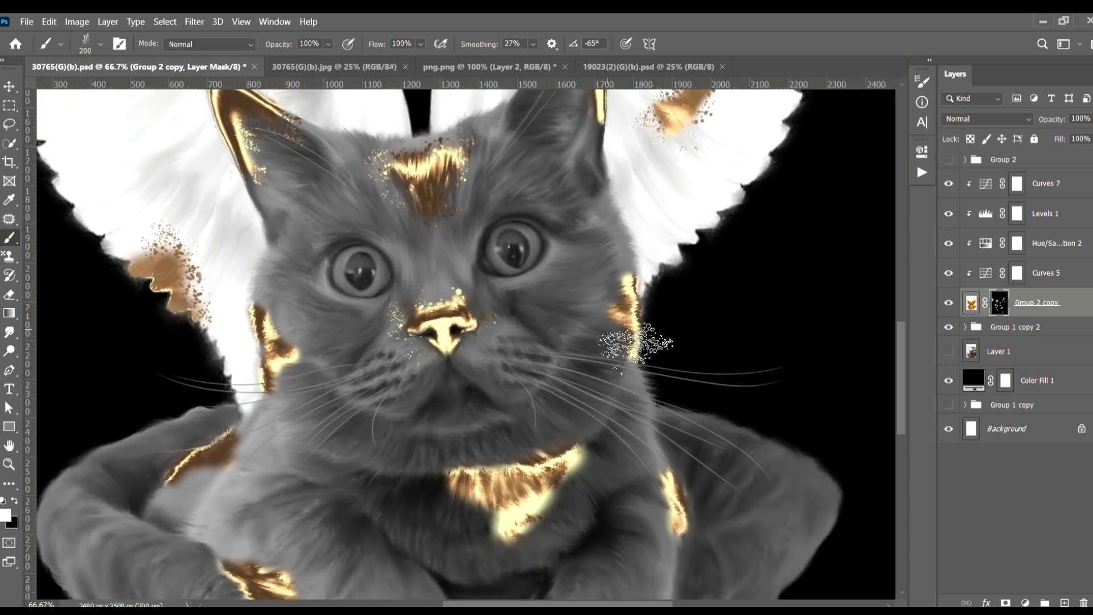
- Spatter gold sparkles over the cat's left cheek and chest patch on the Group 2 copy mask
{"action": "scroll", "coordinate": [627, 330], "scroll_direction": "left", "scroll_amount": 2}
{"action": "key", "text": "bracketleft"}
{"action": "key", "text": "bracketleft"}
{"action": "key", "text": "bracketleft"}
{"action": "left_click_drag", "start_coordinate": [368, 376], "coordinate": [341, 398]}
{"action": "scroll", "coordinate": [341, 373], "scroll_direction": "down", "scroll_amount": 3}
{"action": "scroll", "coordinate": [342, 373], "scroll_direction": "right", "scroll_amount": 3}
{"action": "key", "text": "bracketright"}
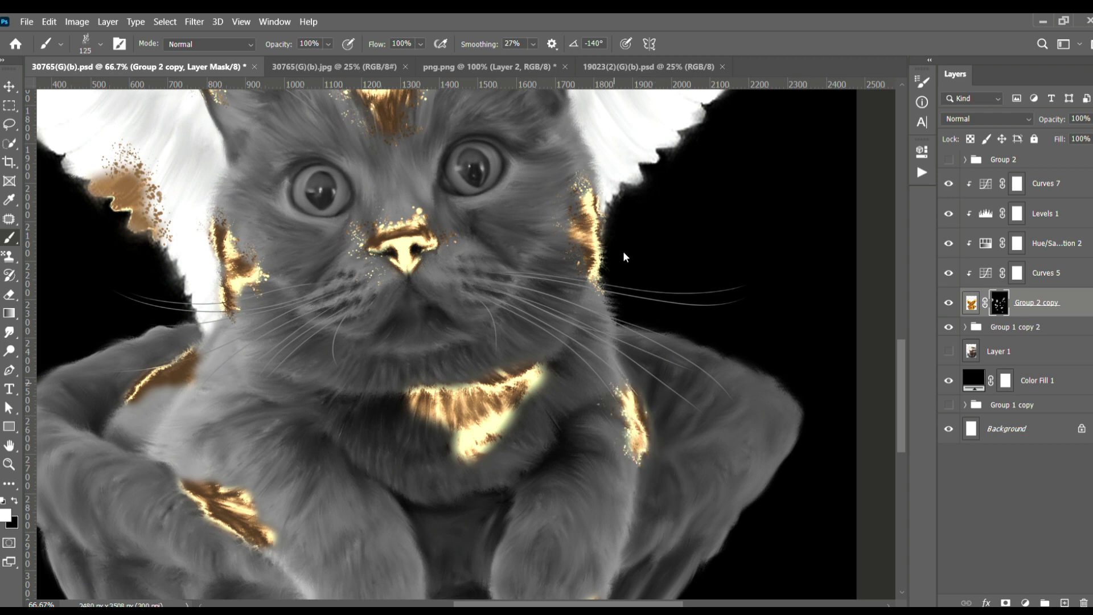
{"action": "key", "text": "period"}
{"action": "scroll", "coordinate": [625, 256], "scroll_direction": "right", "scroll_amount": 1}
{"action": "left_click_drag", "start_coordinate": [512, 410], "coordinate": [534, 378]}
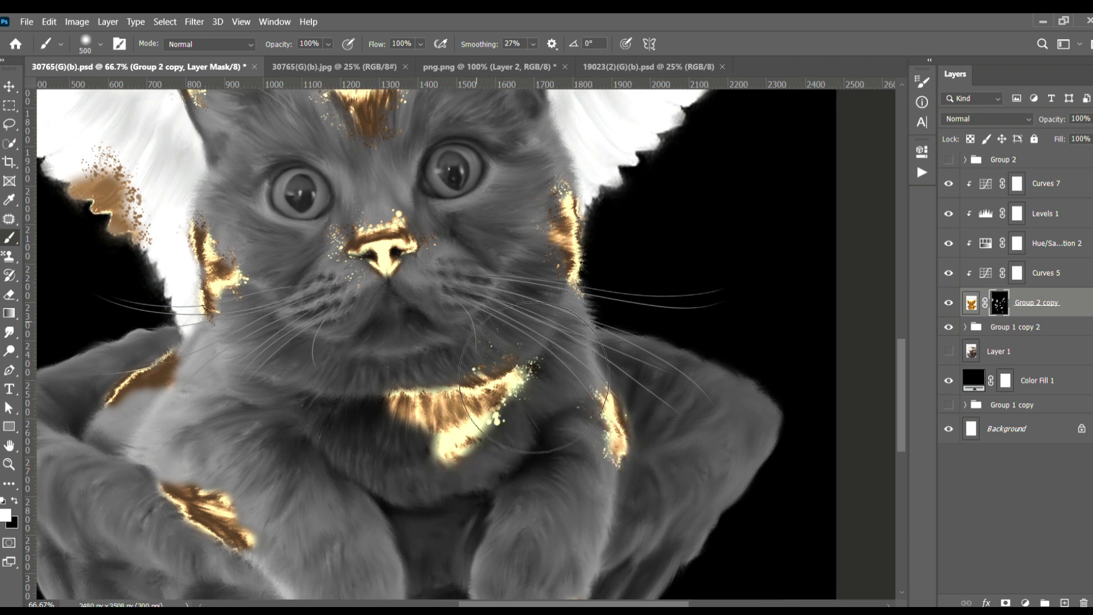
{"action": "key", "text": "bracketleft"}
{"action": "key", "text": "bracketleft"}
{"action": "left_click_drag", "start_coordinate": [433, 422], "coordinate": [495, 478]}
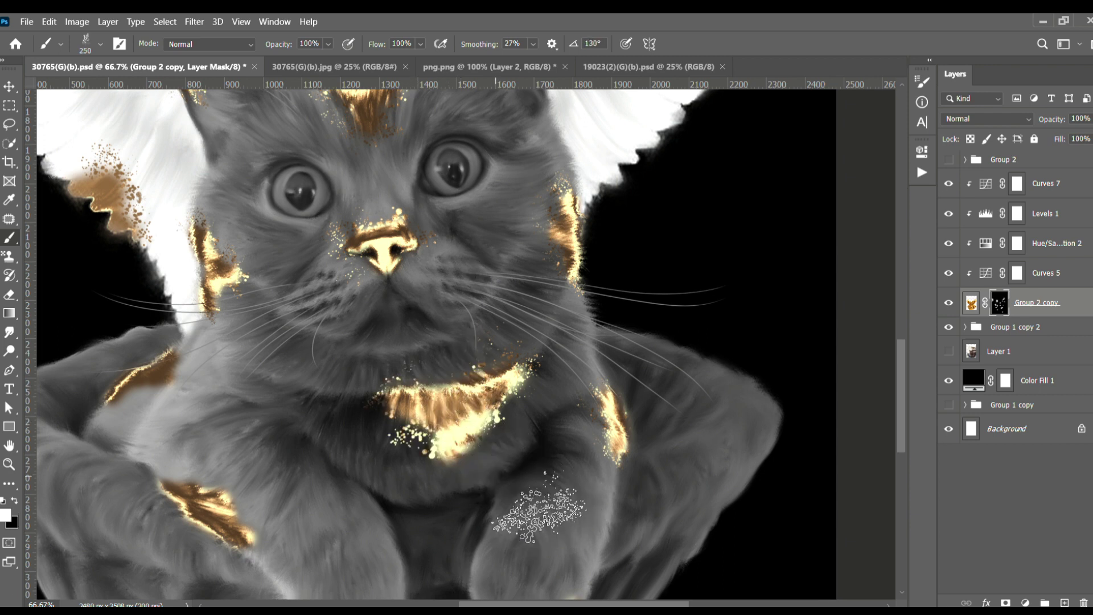
- Paint gold speckles onto the cat's left paw and along the right paw's edge
{"action": "key", "text": "bracketright"}
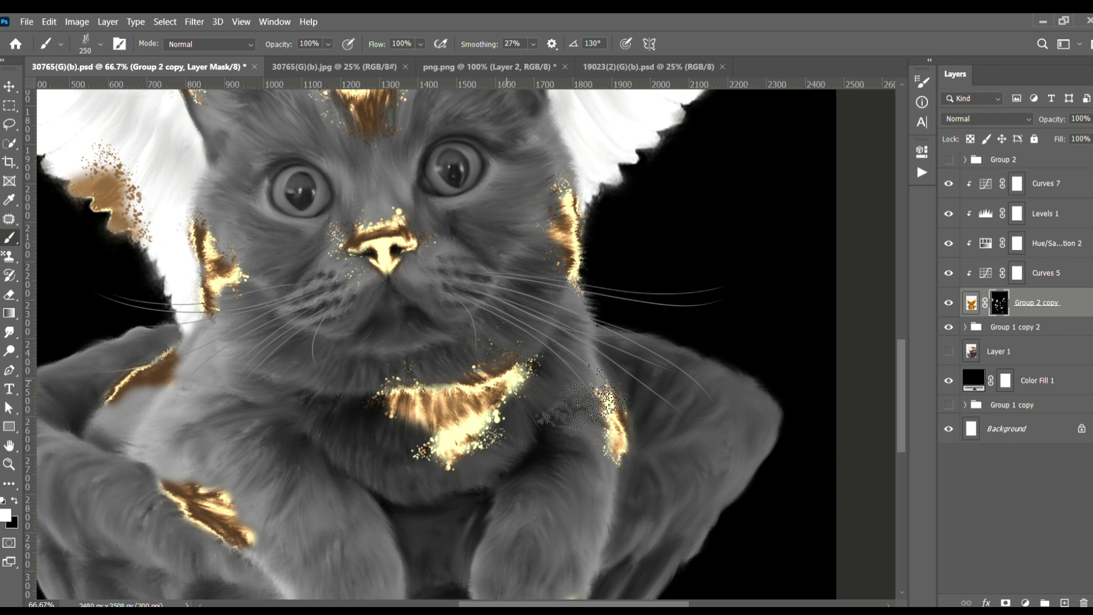
{"action": "left_click_drag", "start_coordinate": [323, 420], "coordinate": [517, 340]}
{"action": "key", "text": "bracketleft"}
{"action": "left_click_drag", "start_coordinate": [444, 432], "coordinate": [422, 433]}
{"action": "left_click_drag", "start_coordinate": [755, 386], "coordinate": [604, 335]}
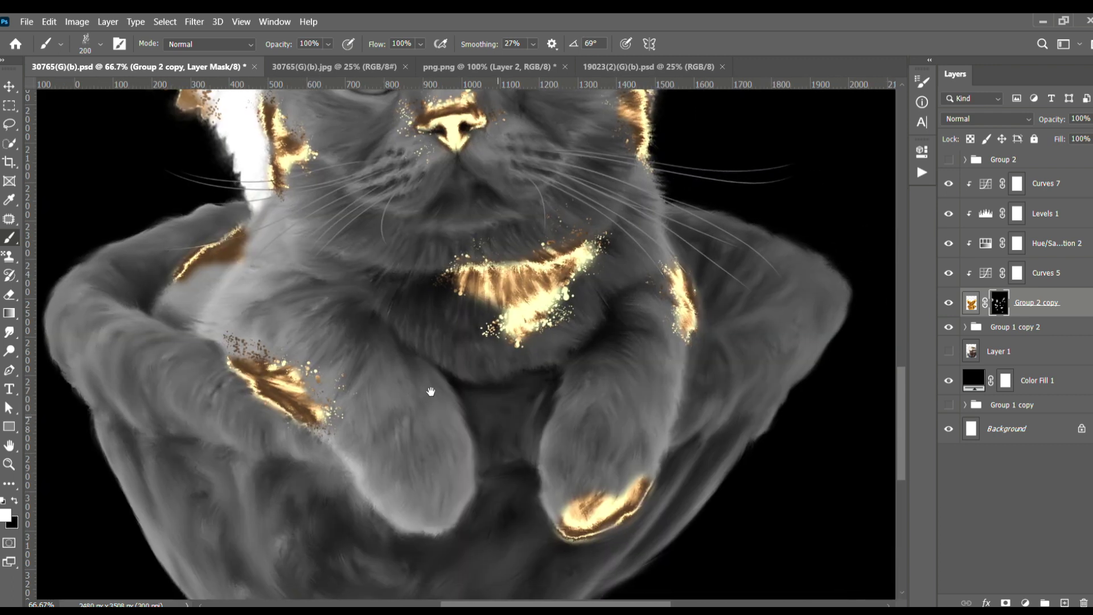
{"action": "left_click_drag", "start_coordinate": [620, 461], "coordinate": [532, 521]}
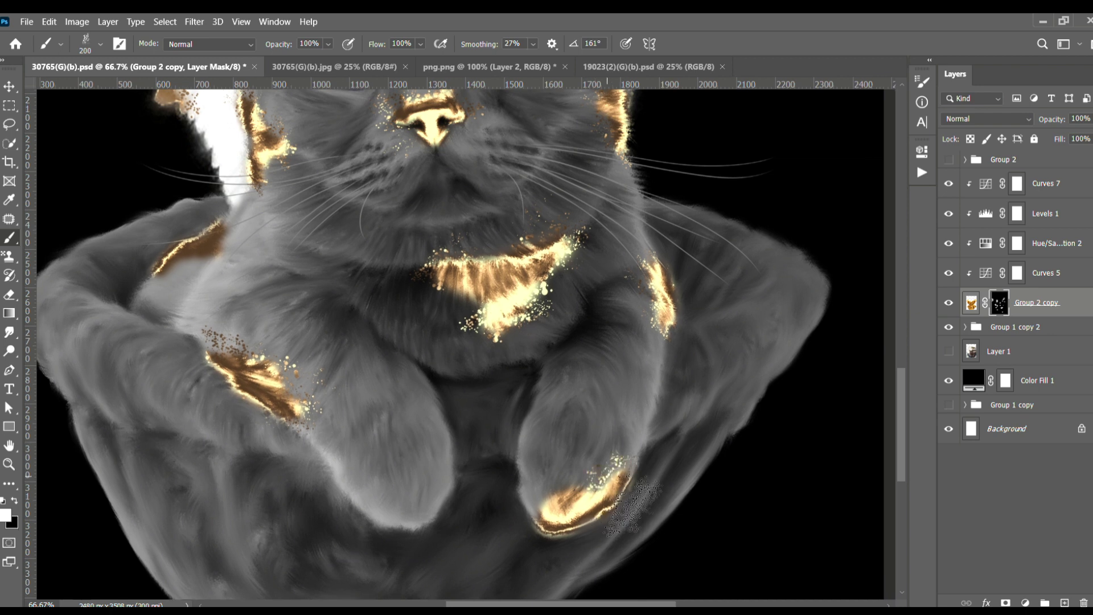
- Hide some gold near the face with small black strokes, then return to painting white
{"action": "key", "text": "x"}
{"action": "key", "text": "bracketleft"}
{"action": "key", "text": "bracketleft"}
{"action": "key", "text": "bracketleft"}
{"action": "left_click_drag", "start_coordinate": [458, 467], "coordinate": [479, 485]}
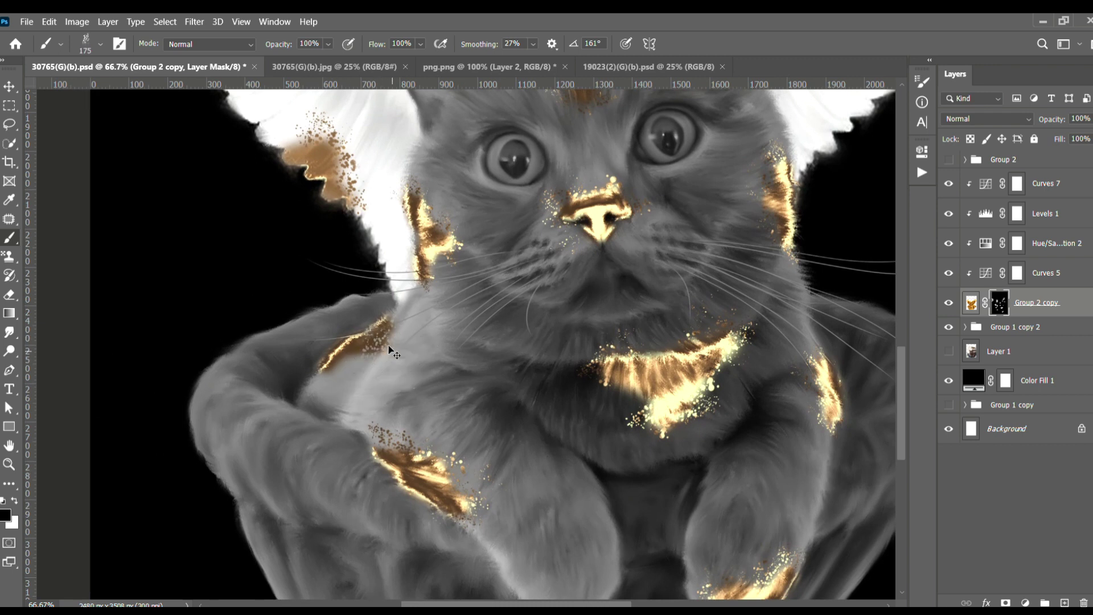
{"action": "key", "text": "x"}
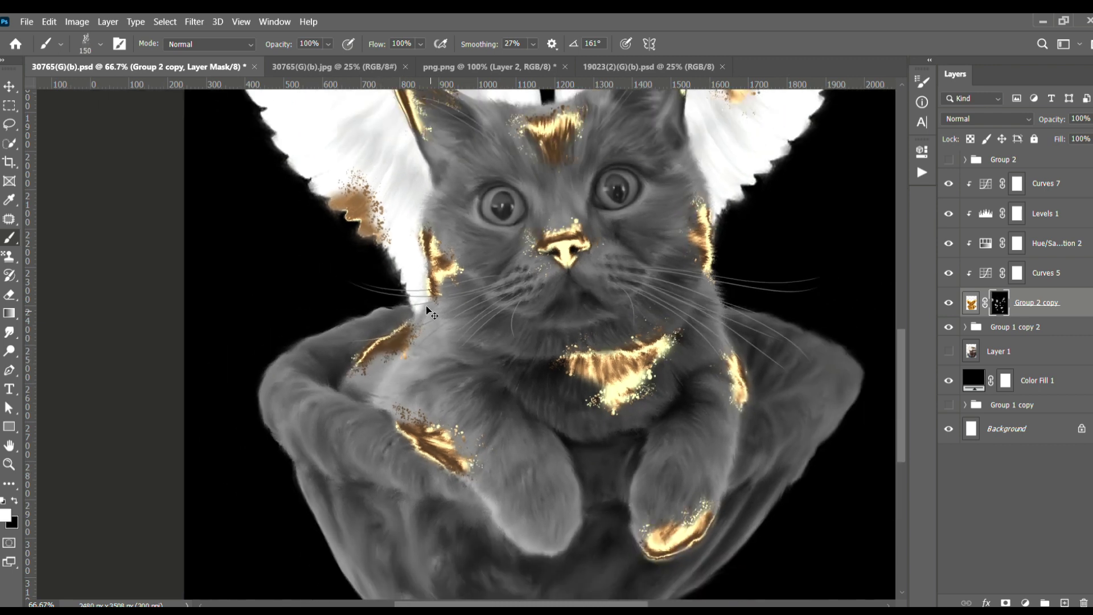
{"action": "key", "text": "ctrl+minus"}
{"action": "key", "text": "ctrl+minus"}
{"action": "key", "text": "ctrl+minus"}
{"action": "key", "text": "ctrl+minus"}
- Save, then group the cat's layers and adjustment layers and add a mask to the group
{"action": "key", "text": "ctrl+s"}
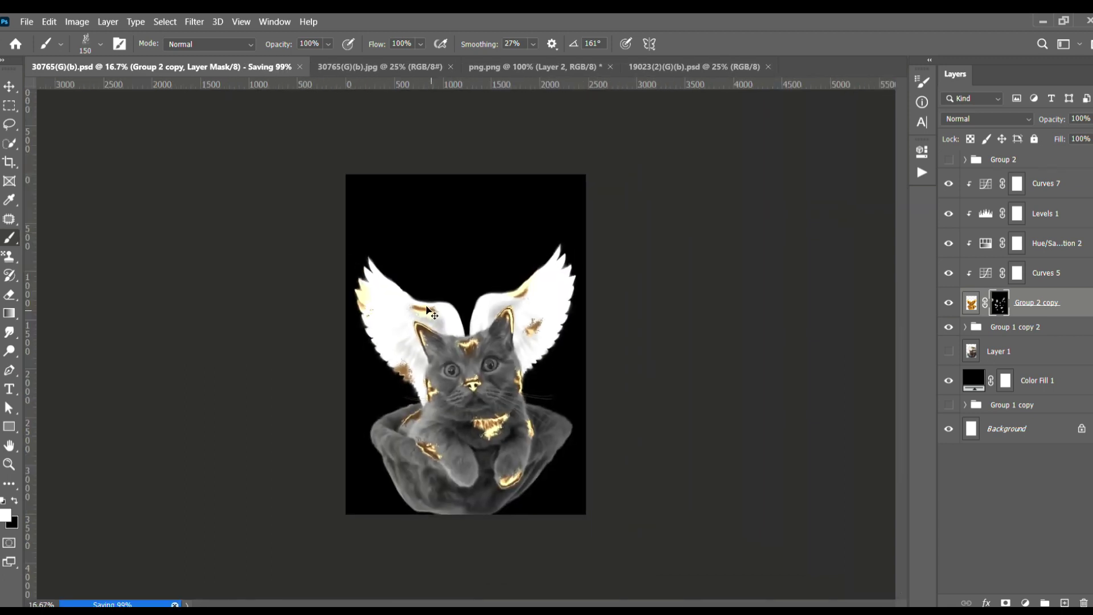
{"action": "key", "text": "ctrl+plus"}
{"action": "left_click", "coordinate": [1031, 332], "text": "shift"}
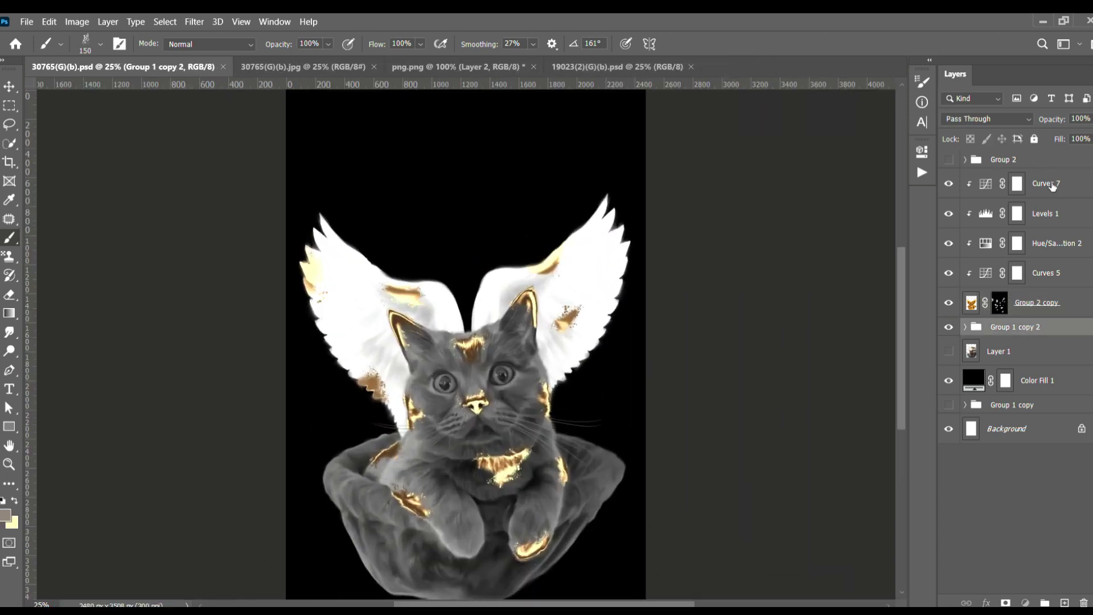
{"action": "key", "text": "ctrl+g"}
{"action": "left_click", "coordinate": [1006, 602]}
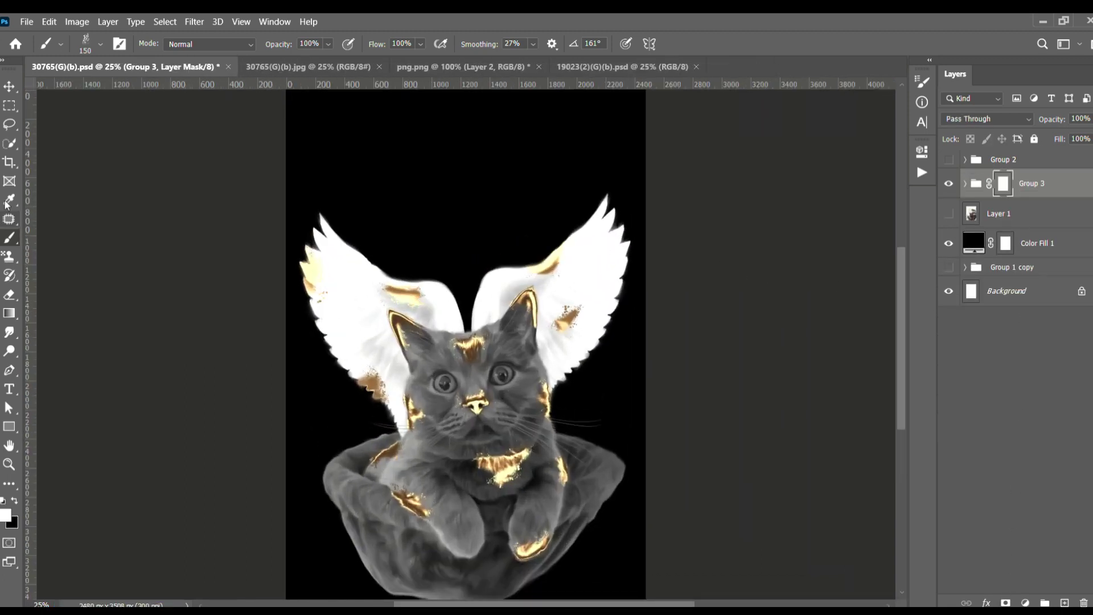
- Paint black with a large soft brush along the bowl's bottom so it fades out
{"action": "key", "text": "x"}
{"action": "key", "text": "ctrl+plus"}
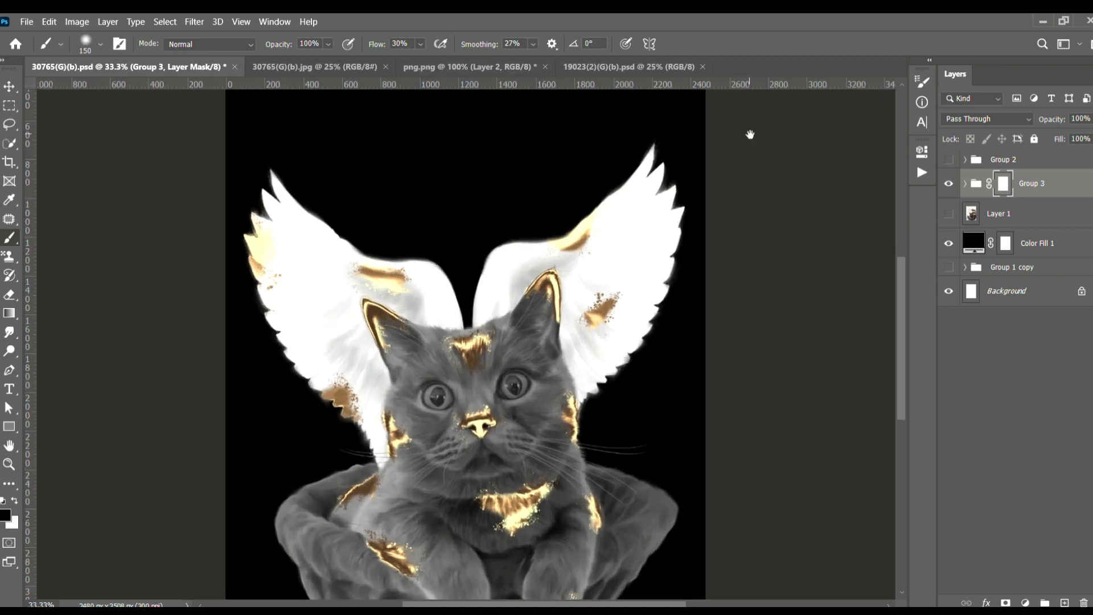
{"action": "scroll", "coordinate": [703, 215], "scroll_direction": "down", "scroll_amount": 5}
{"action": "key", "text": "bracketright"}
{"action": "key", "text": "bracketright"}
{"action": "key", "text": "bracketright"}
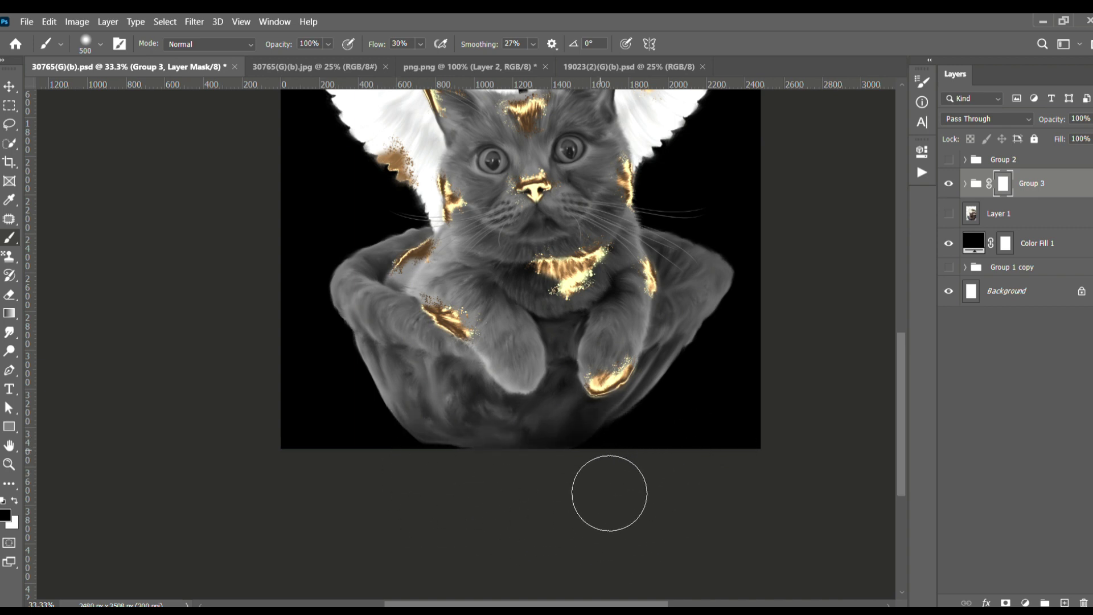
{"action": "key", "text": "bracketright"}
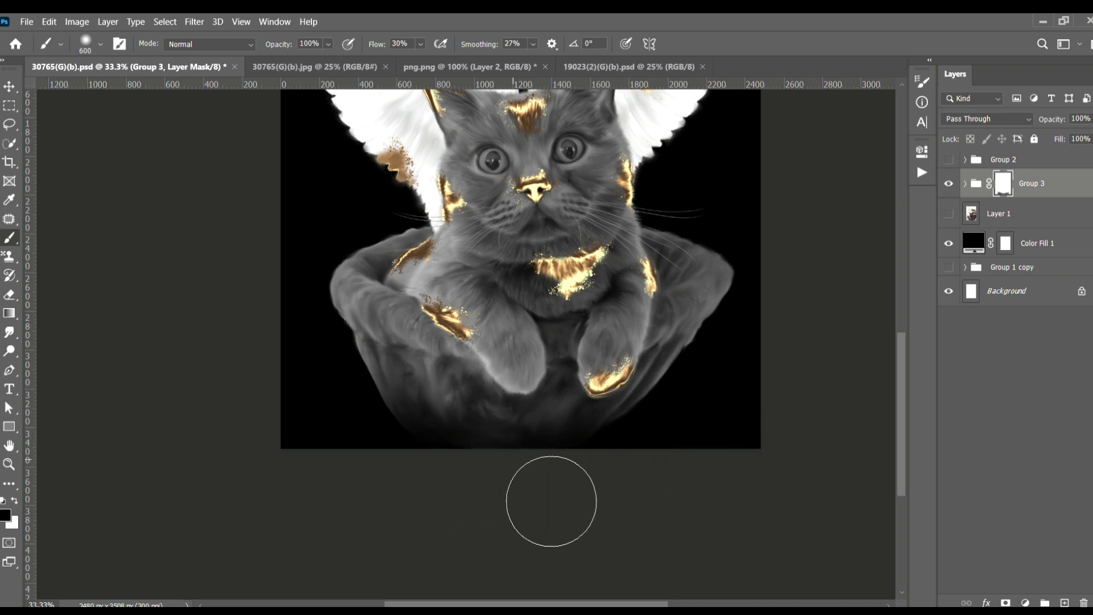
{"action": "key", "text": "ctrl+0"}
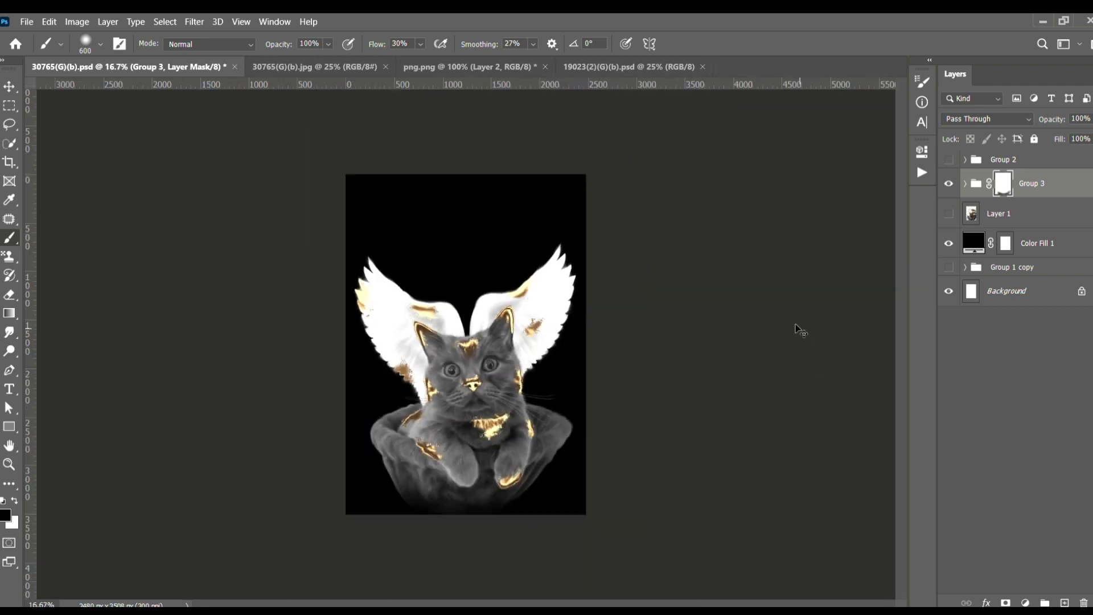
{"action": "key", "text": "ctrl+0"}
{"action": "scroll", "coordinate": [716, 310], "scroll_direction": "up", "scroll_amount": 2}
- Add a new empty layer above Group 2 and start a text line near the poster's top
{"action": "left_click", "coordinate": [1024, 161]}
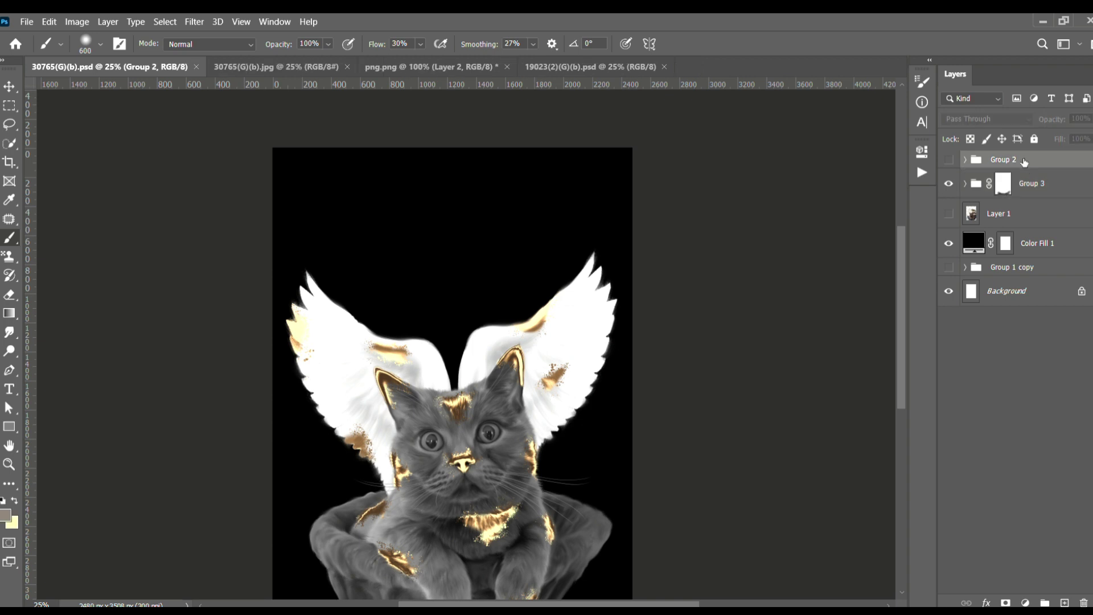
{"action": "left_click", "coordinate": [1066, 602]}
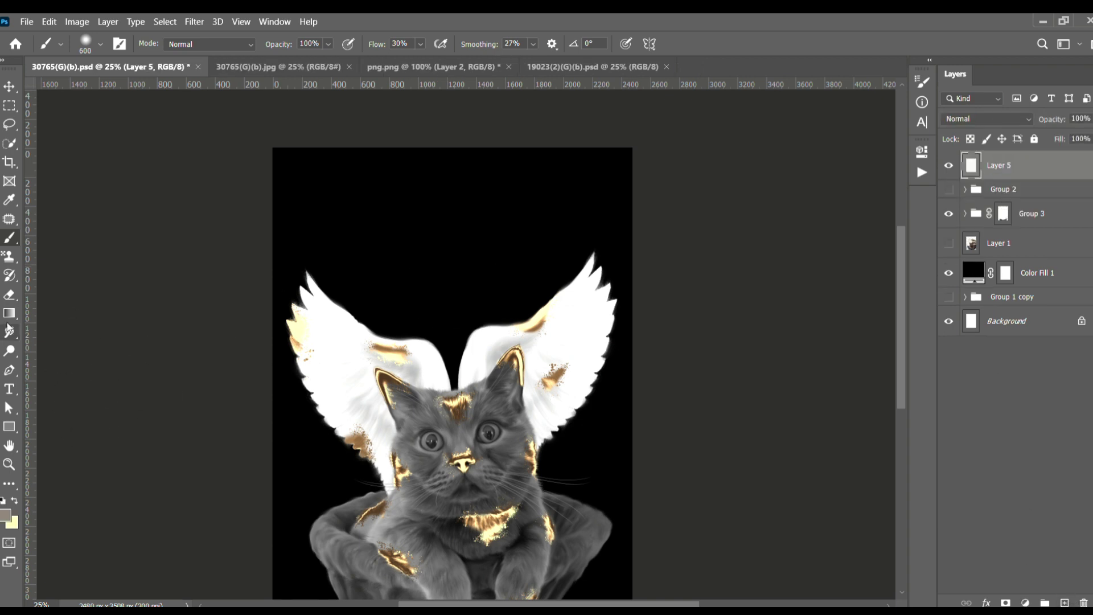
{"action": "left_click", "coordinate": [8, 389]}
{"action": "left_click", "coordinate": [397, 181]}
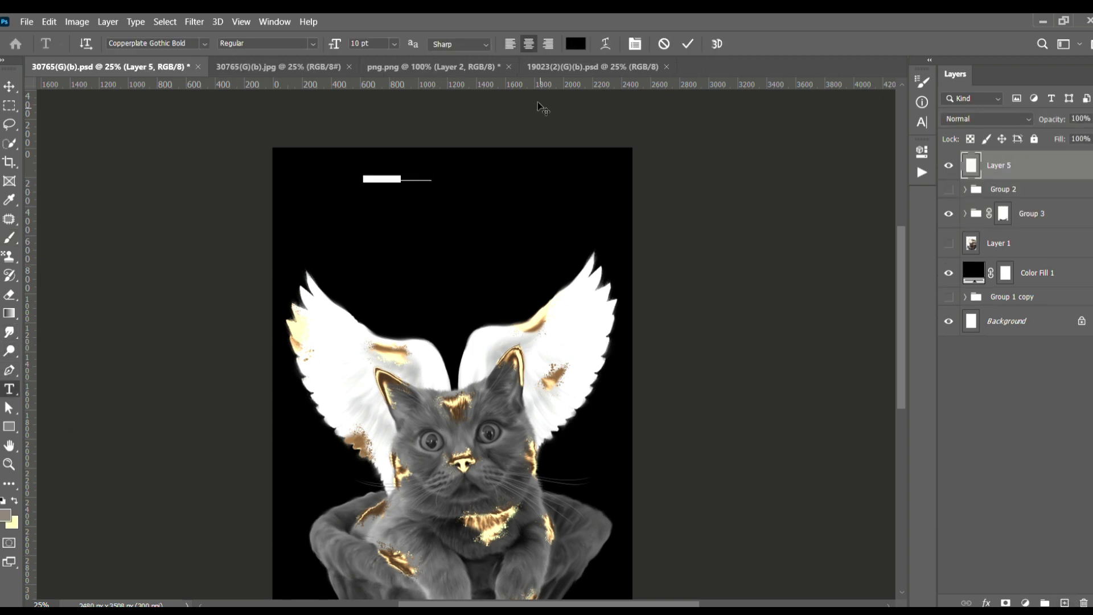
- Make the title text white and step through fonts looking for a script typeface
{"action": "left_click", "coordinate": [322, 342]}
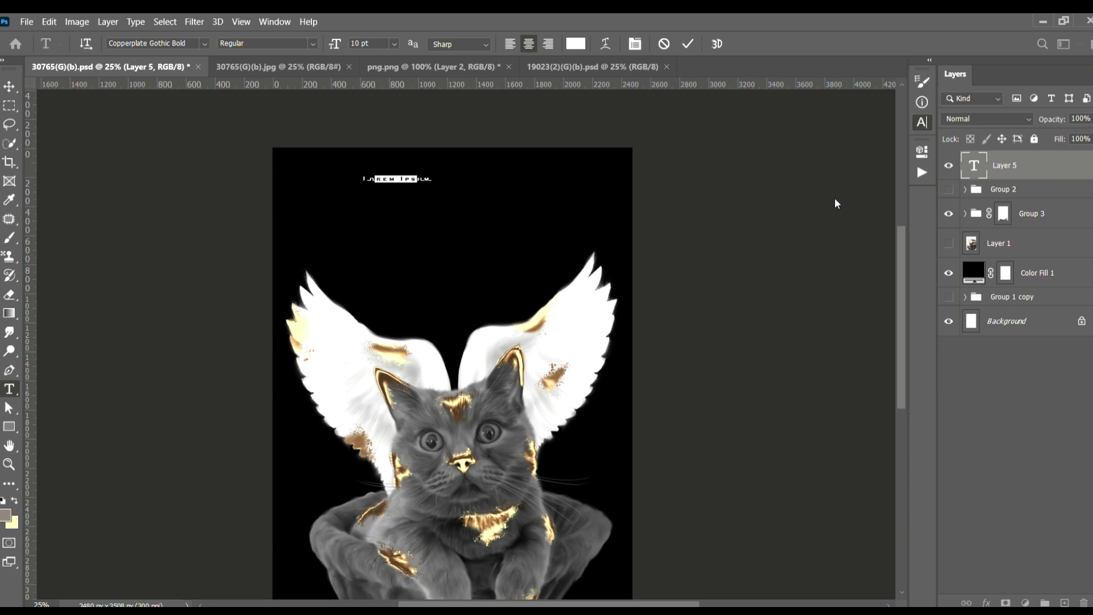
{"action": "key", "text": "Down"}
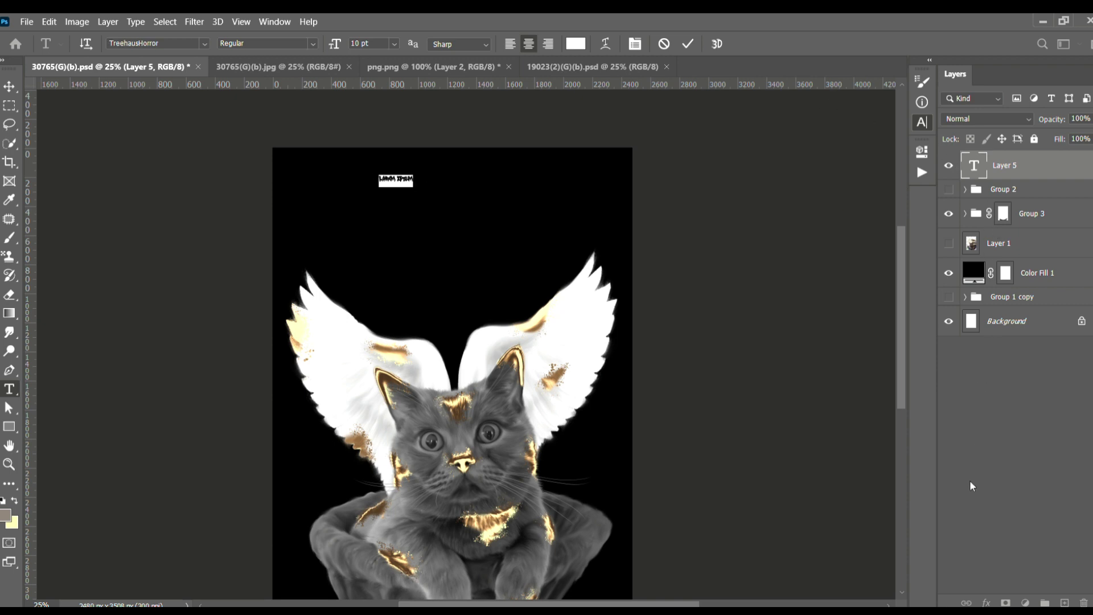
{"action": "key", "text": "Down"}
{"action": "key", "text": "Down"}
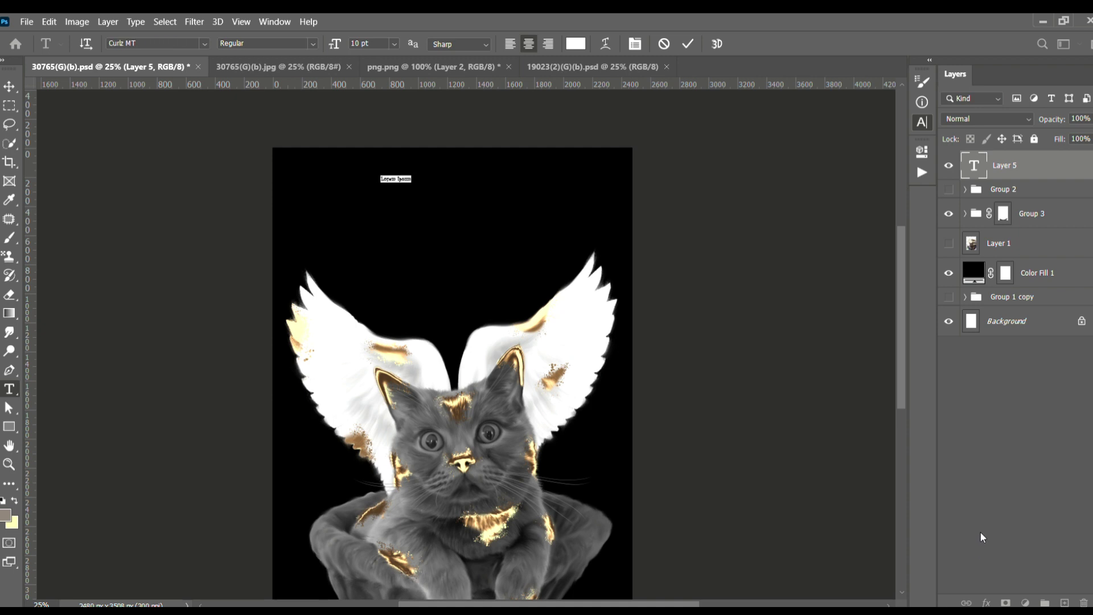
{"action": "key", "text": "Down"}
{"action": "key", "text": "Down"}
{"action": "key", "text": "Down"}
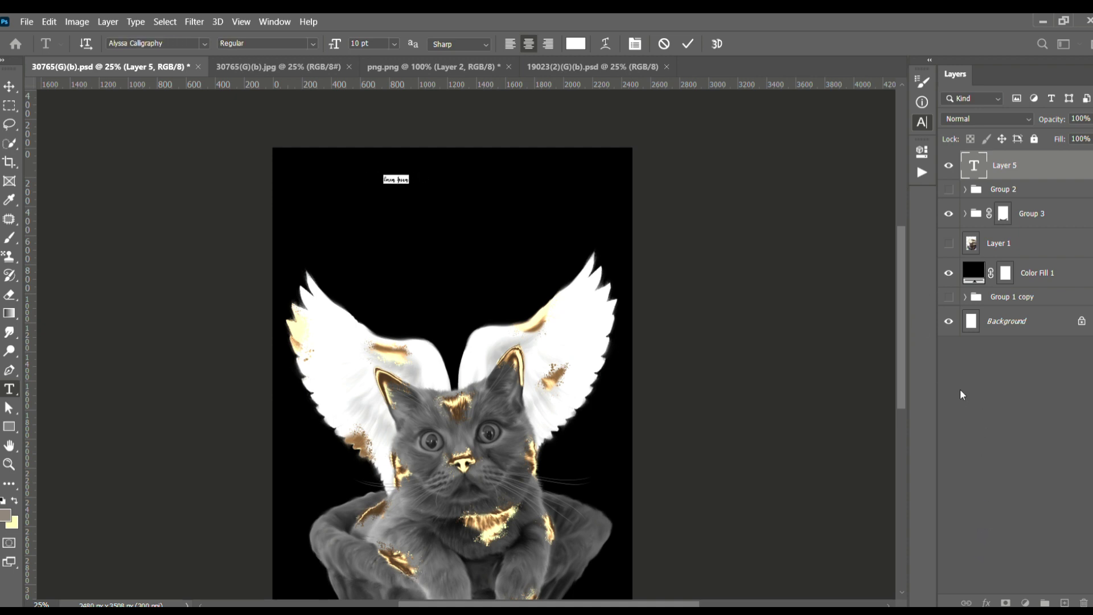
{"action": "key", "text": "Down"}
{"action": "key", "text": "Down"}
{"action": "key", "text": "Down"}
- Commit the 'Jade' title and scale it up to a large size
{"action": "left_click", "coordinate": [10, 86]}
{"action": "key", "text": "ctrl+t"}
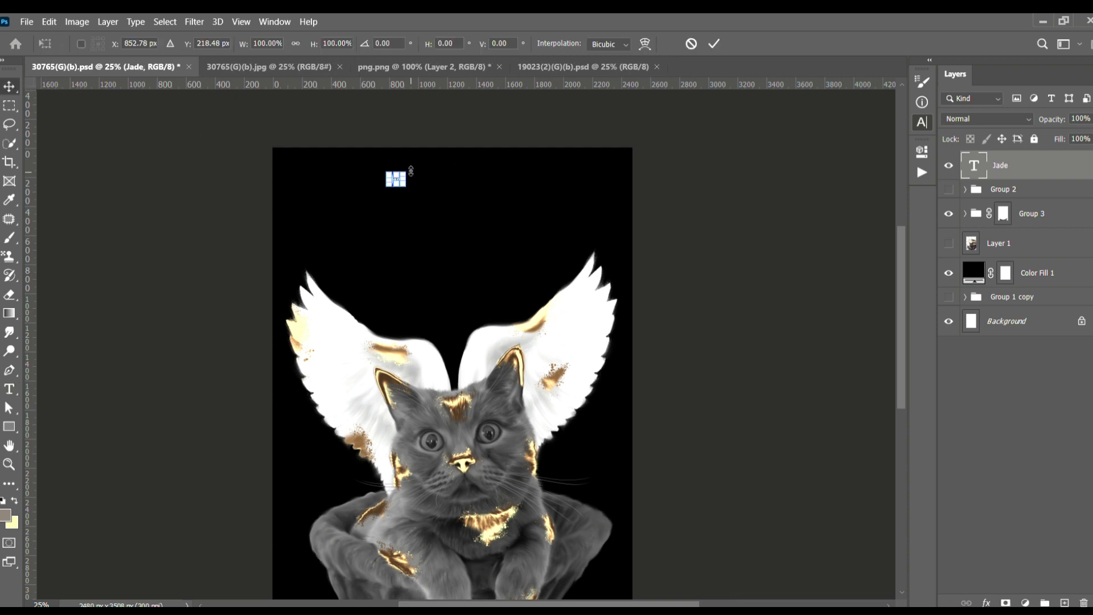
{"action": "mouse_move", "coordinate": [415, 168]}
{"action": "left_mouse_down"}
{"action": "mouse_move", "coordinate": [464, 166]}
{"action": "mouse_move", "coordinate": [498, 112]}
{"action": "mouse_move", "coordinate": [561, 158]}
{"action": "mouse_move", "coordinate": [572, 154]}
{"action": "mouse_move", "coordinate": [528, 186]}
{"action": "mouse_move", "coordinate": [470, 177]}
{"action": "left_mouse_up"}
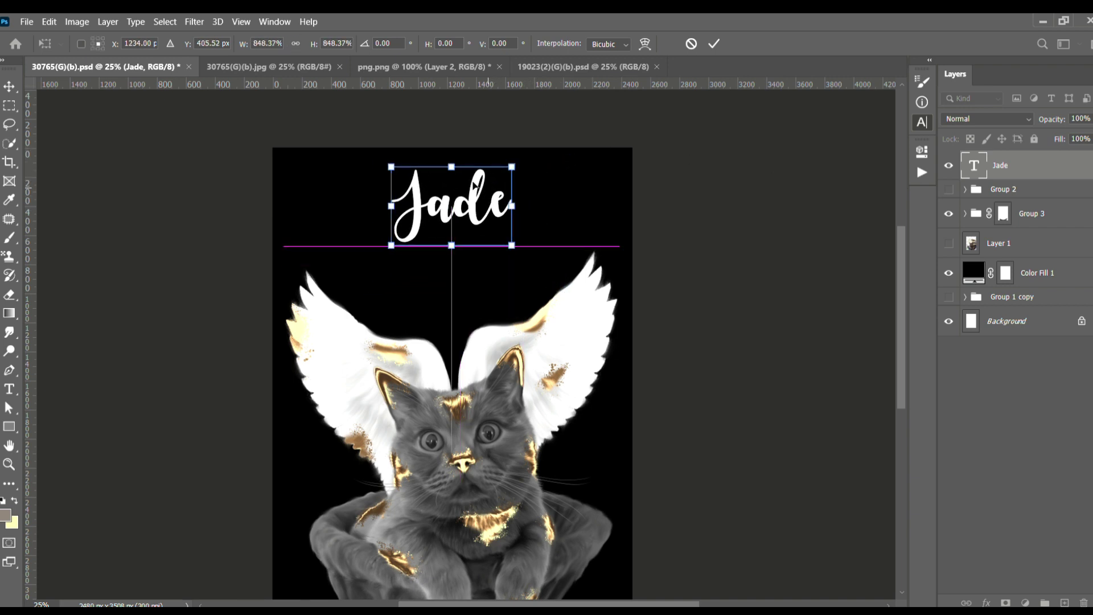
{"action": "key", "text": "Return"}
- Align the title to the canvas's horizontal centre and top, then deselect
{"action": "key", "text": "ctrl+a"}
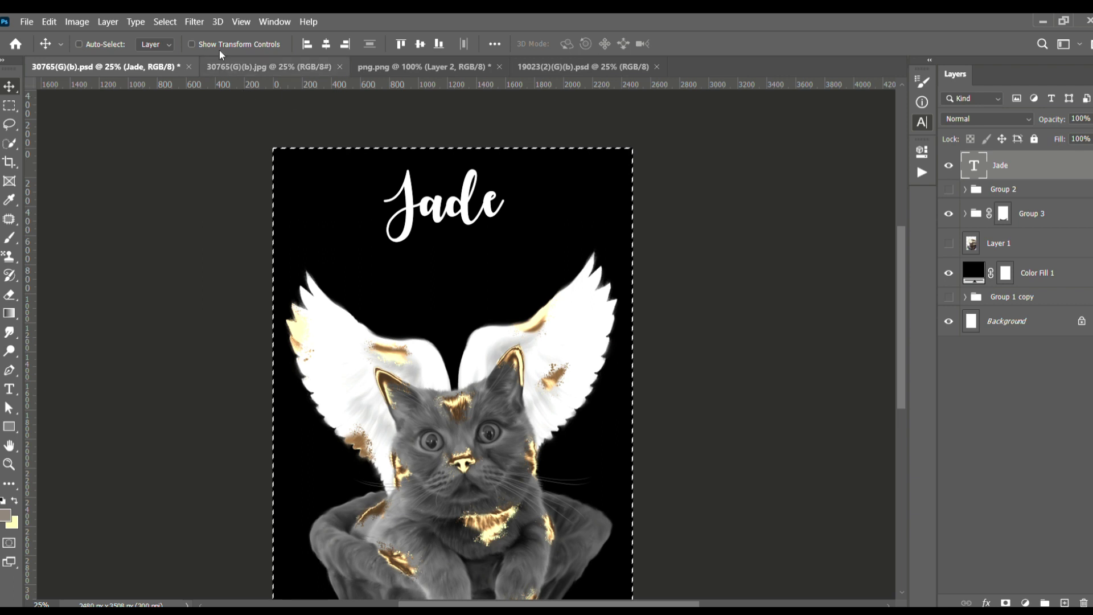
{"action": "left_click", "coordinate": [419, 45]}
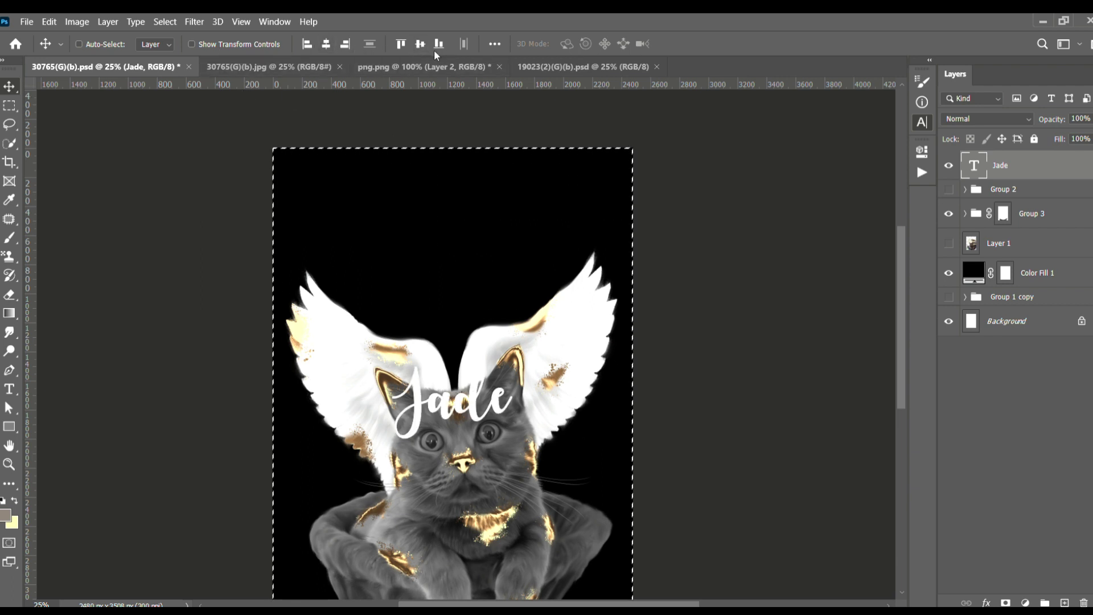
{"action": "left_click", "coordinate": [402, 43]}
{"action": "key", "text": "ctrl+d"}
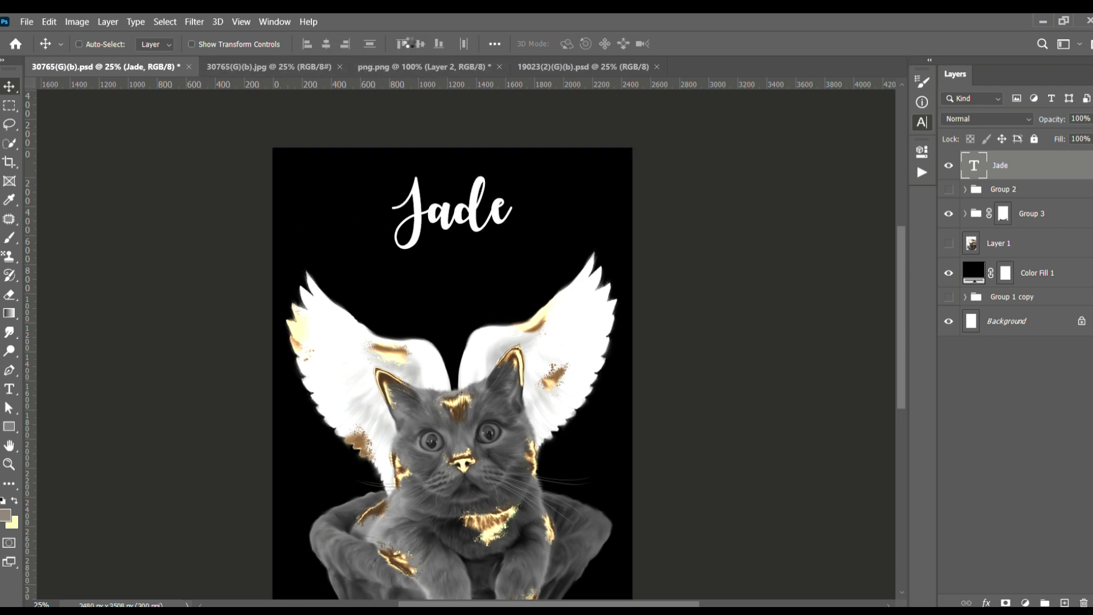
- Enlarge the title slightly and save the document
{"action": "key", "text": "ctrl+t"}
{"action": "left_click_drag", "start_coordinate": [513, 176], "coordinate": [515, 178]}
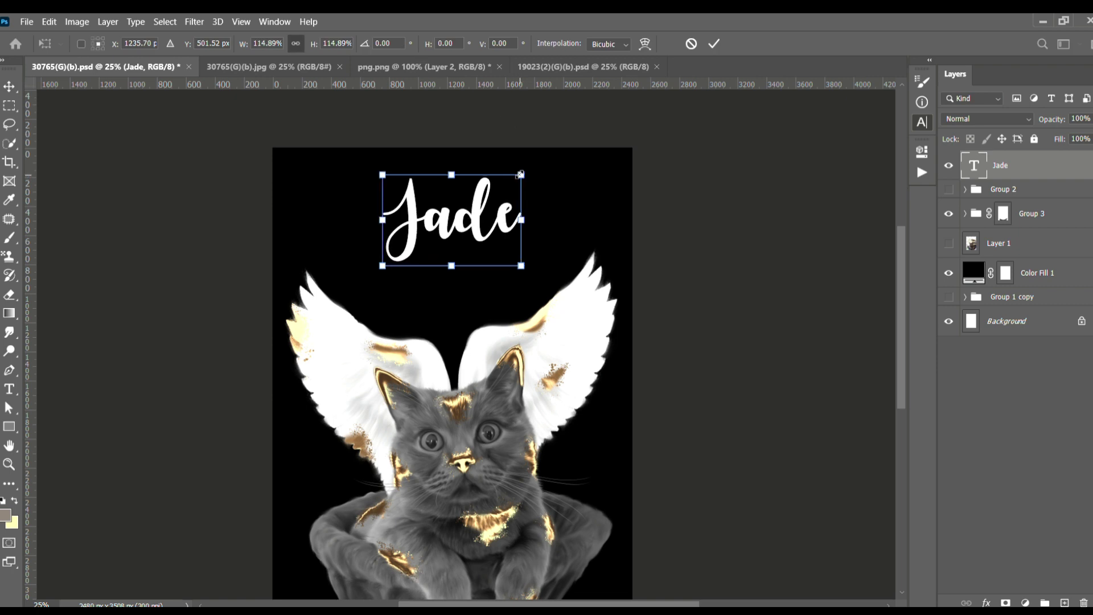
{"action": "key", "text": "Return"}
{"action": "key", "text": "ctrl+s"}
{"action": "key", "text": "ctrl+minus"}
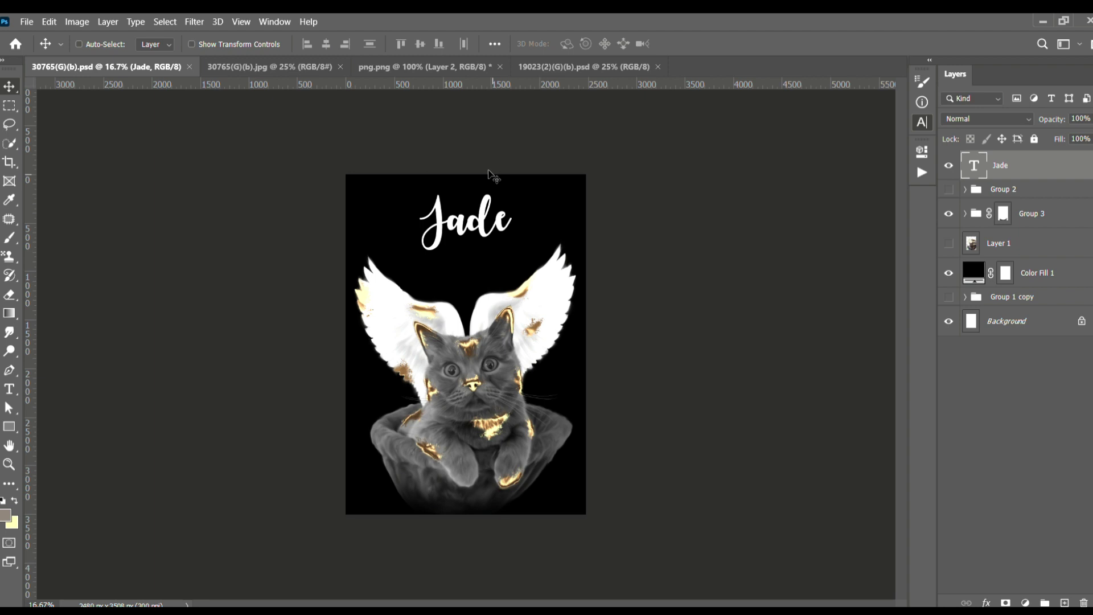
{"action": "key", "text": "ctrl+plus"}
{"action": "key", "text": "ctrl+minus"}
{"action": "key", "text": "ctrl+plus"}
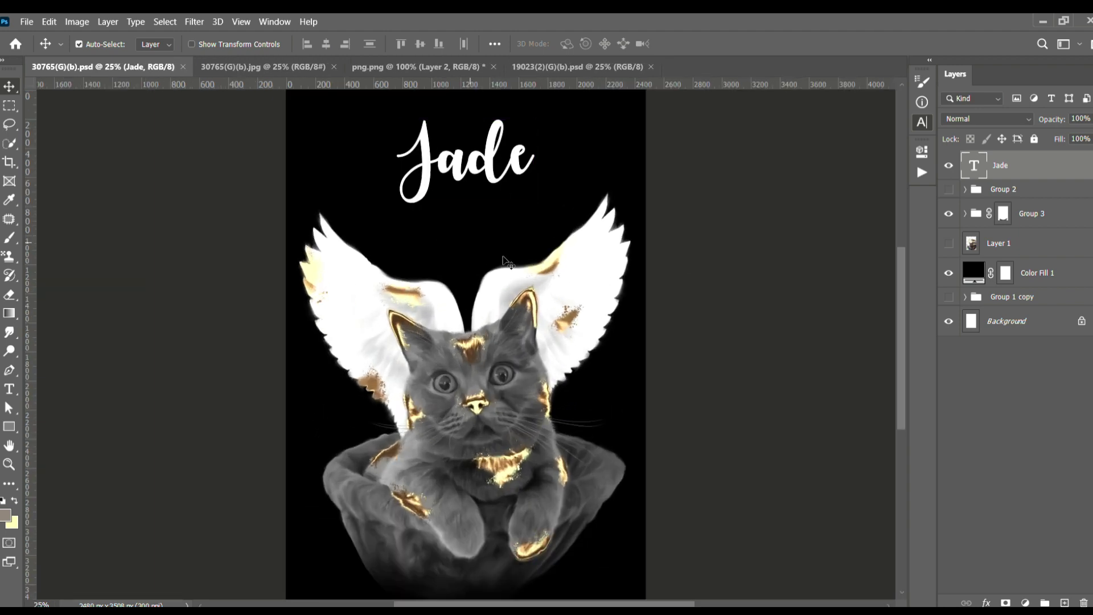